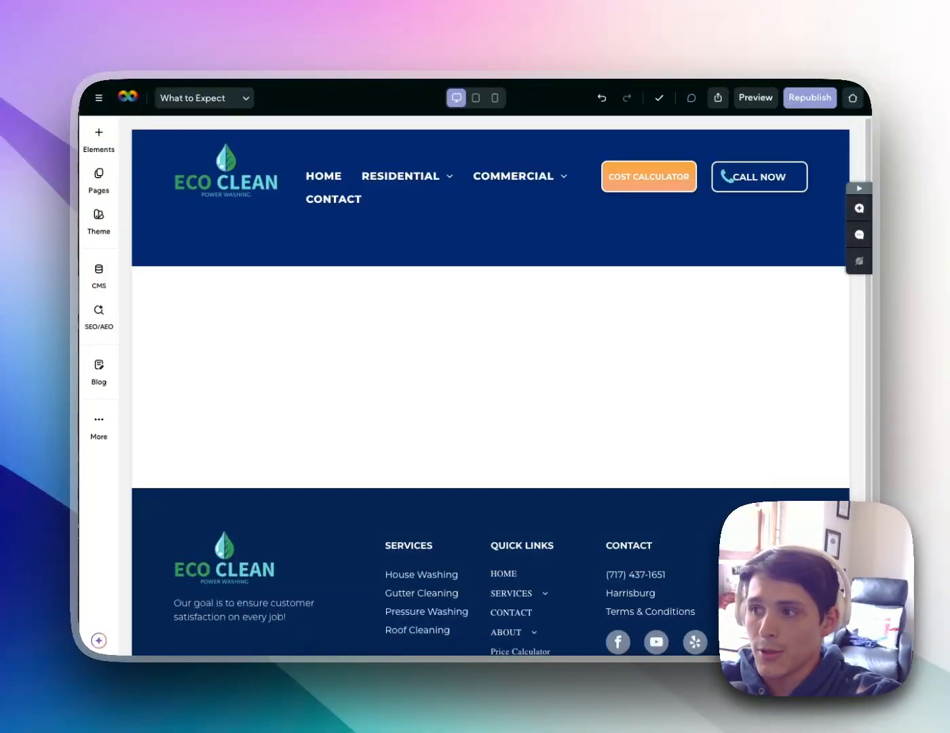
# Drop an empty one-column row into the blank body below the What to Expect header
pyautogui.moveTo(462, 297); pyautogui.dragTo(492, 268)
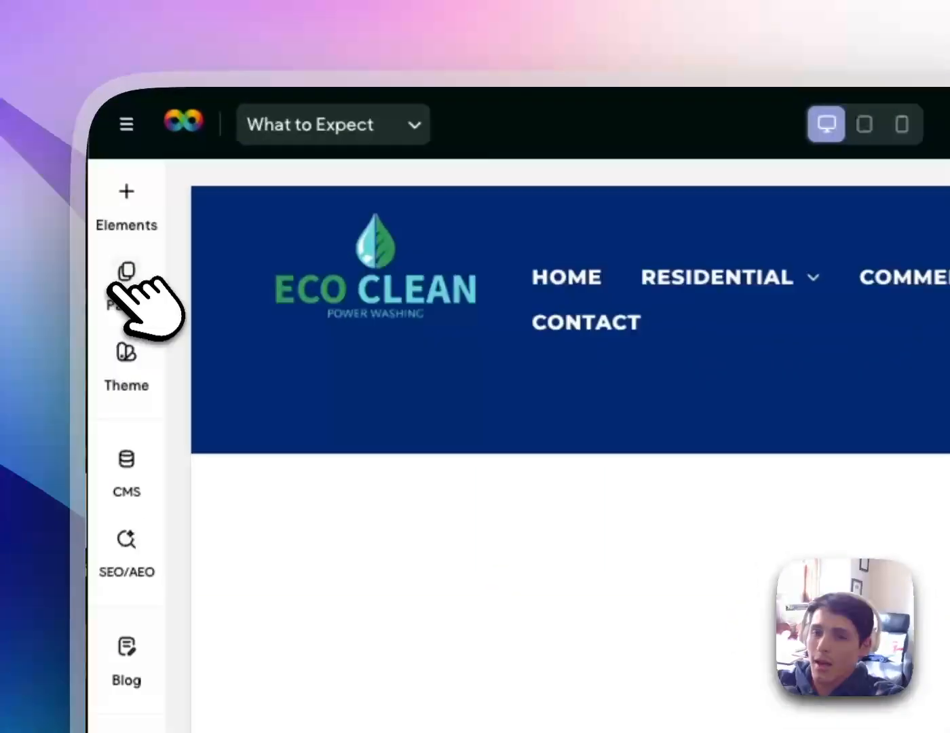
# Browse the site's pages and popups list, then return to the What to Expect editor
pyautogui.click(99, 174)
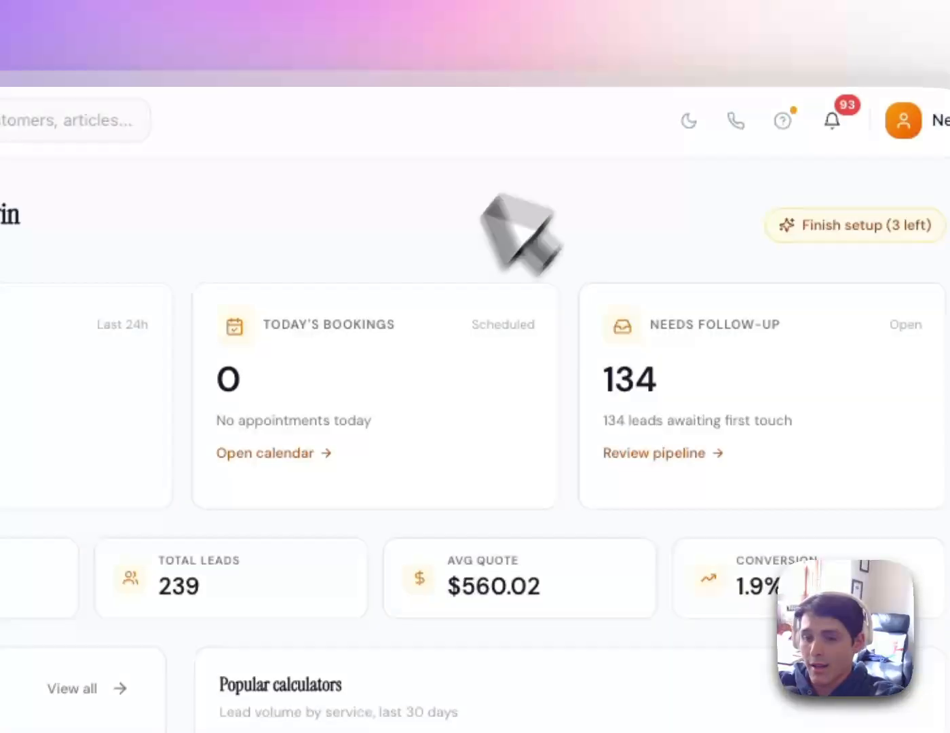
pyautogui.scroll(-5, 469, 224)
pyautogui.click(132, 505)
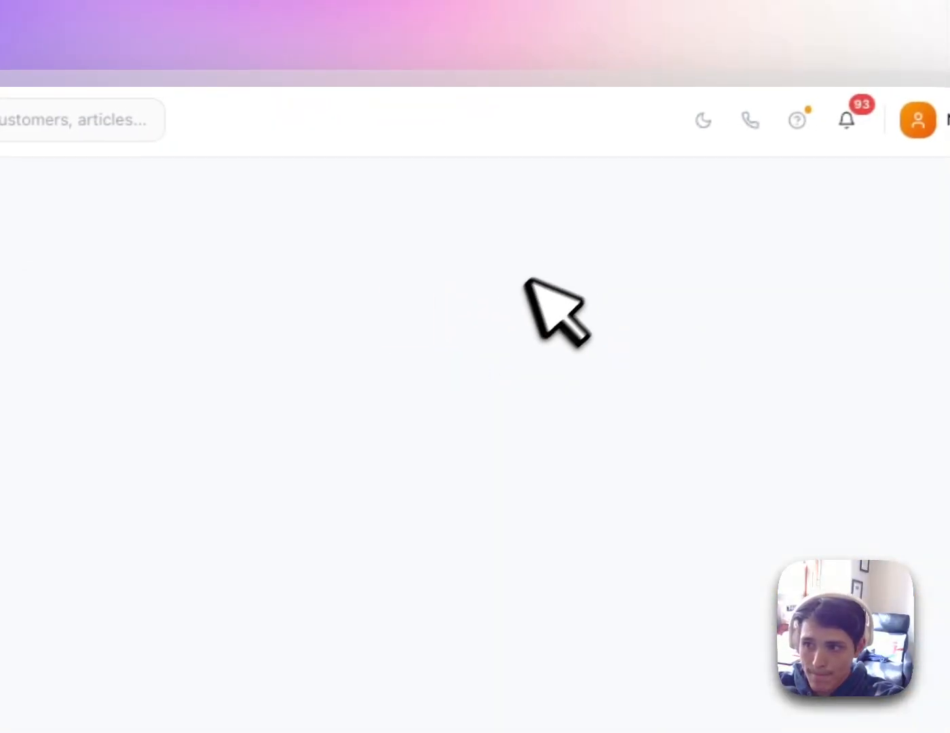
pyautogui.click(516, 15)
pyautogui.click(307, 181)
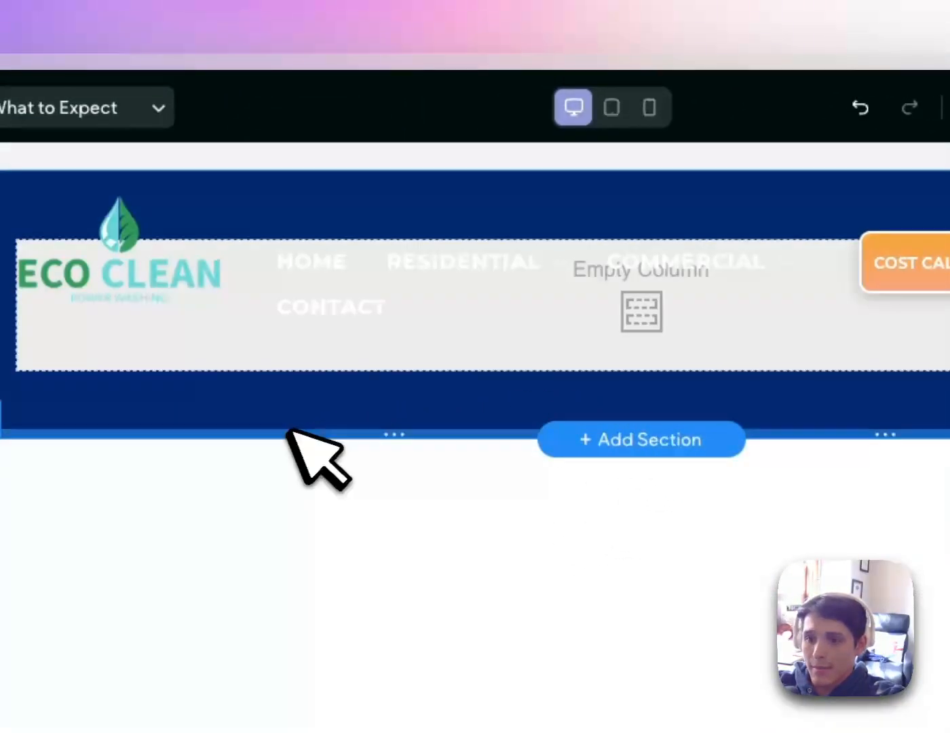
# Check the new row's design settings and header, then switch to ChatGPT
pyautogui.doubleClick(289, 424)
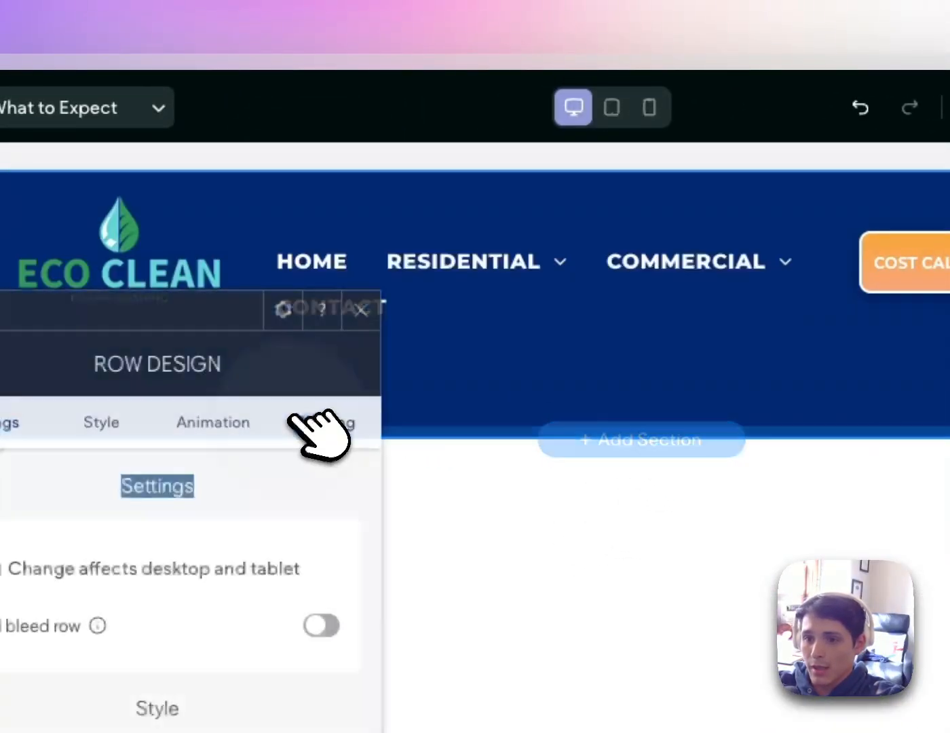
pyautogui.click(358, 309)
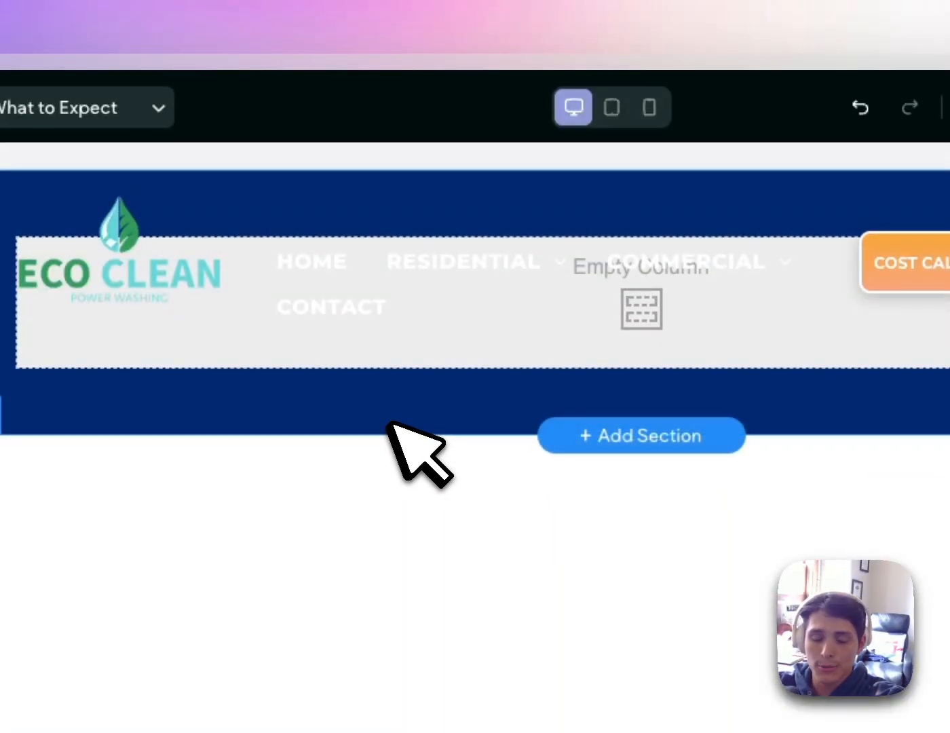
pyautogui.click(392, 425)
pyautogui.click(520, 4)
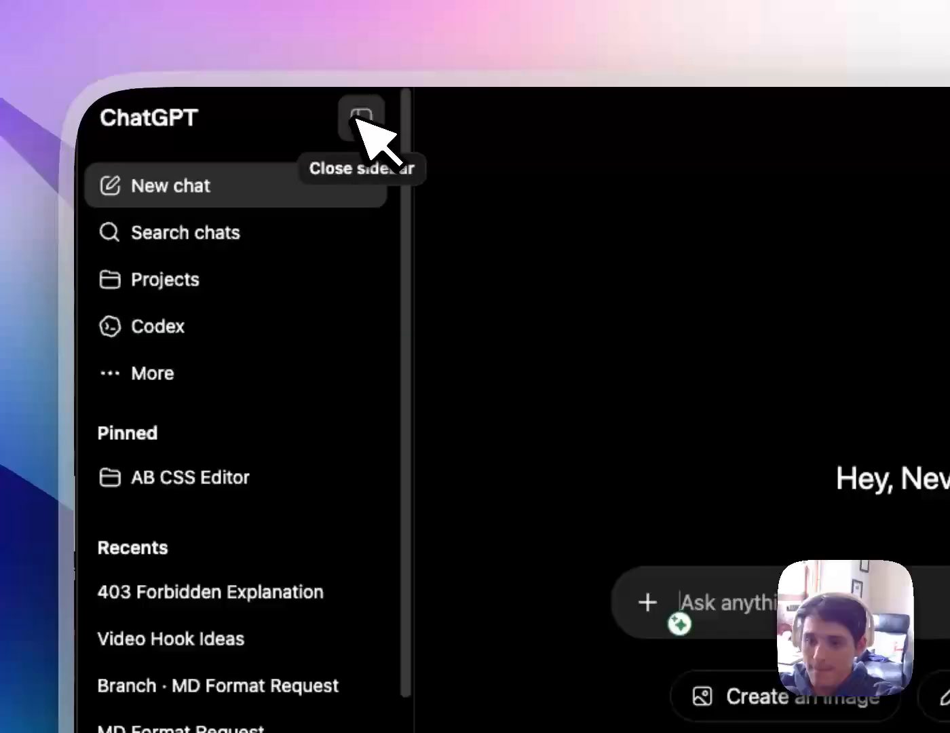
# Dictate and send a request for a house-washing What to Expect list covering bushes, water, screens and pets
pyautogui.click(361, 118)
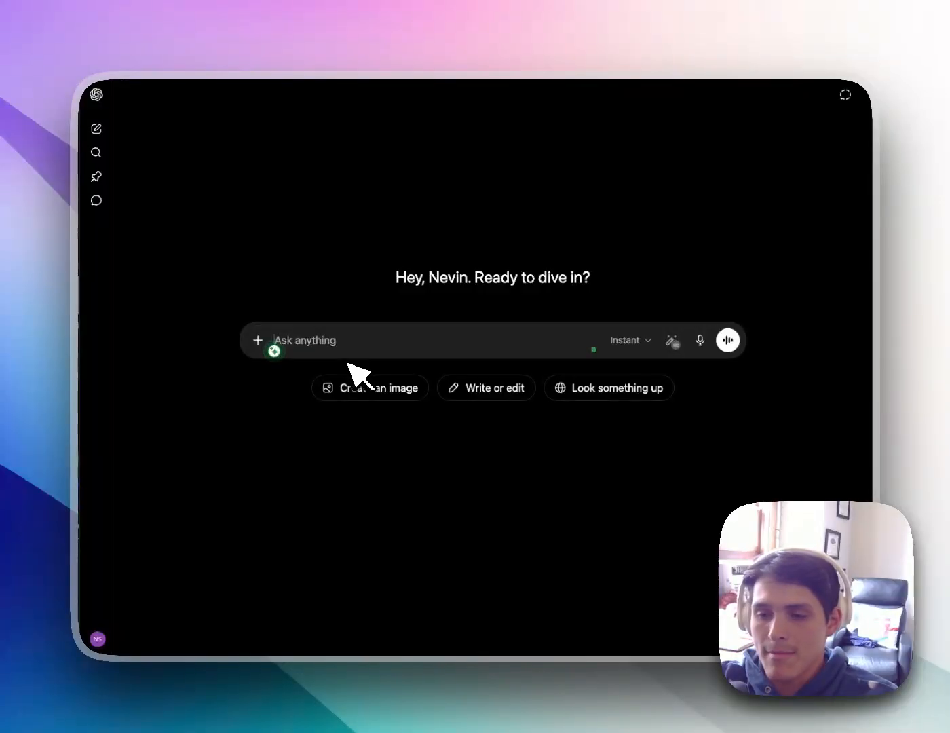
pyautogui.press('F5')
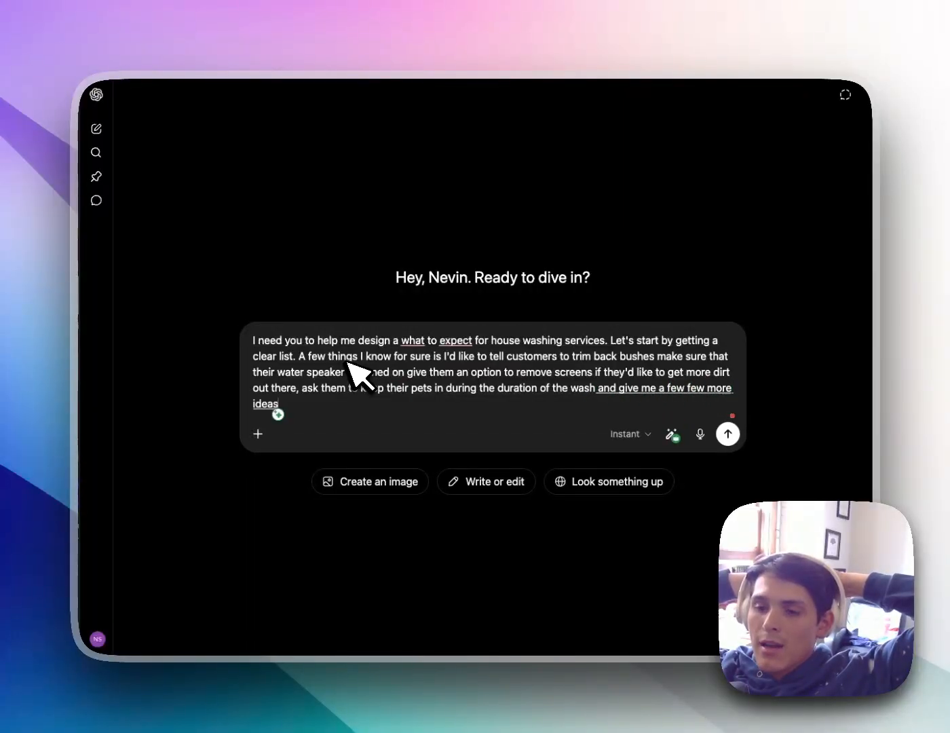
pyautogui.press('Return')
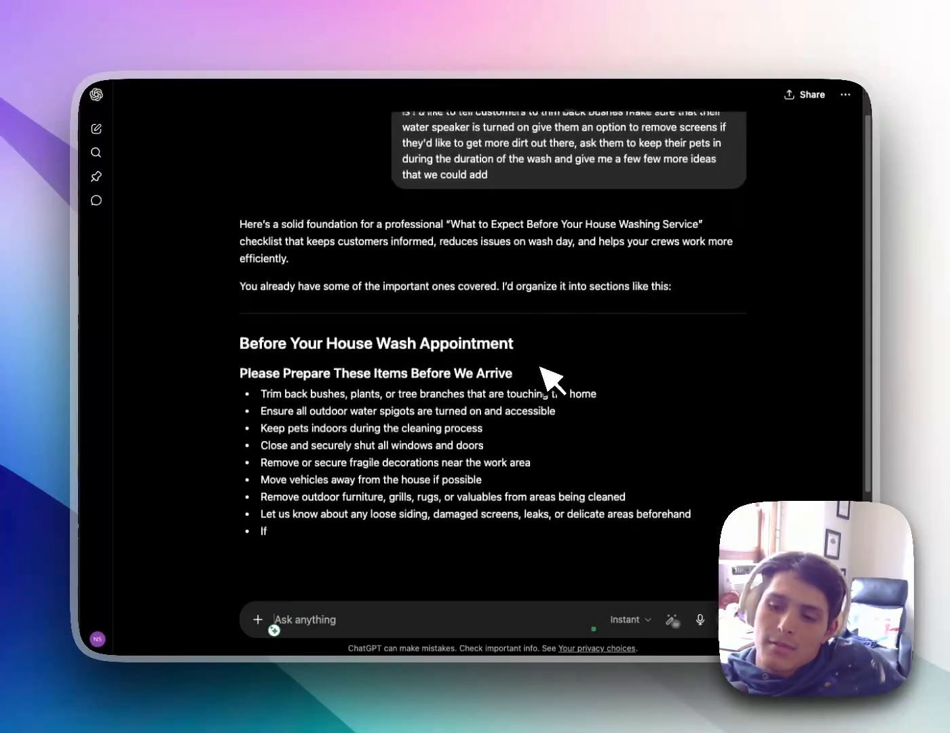
# Read through ChatGPT's full house-wash preparation checklist reply
pyautogui.write('put')
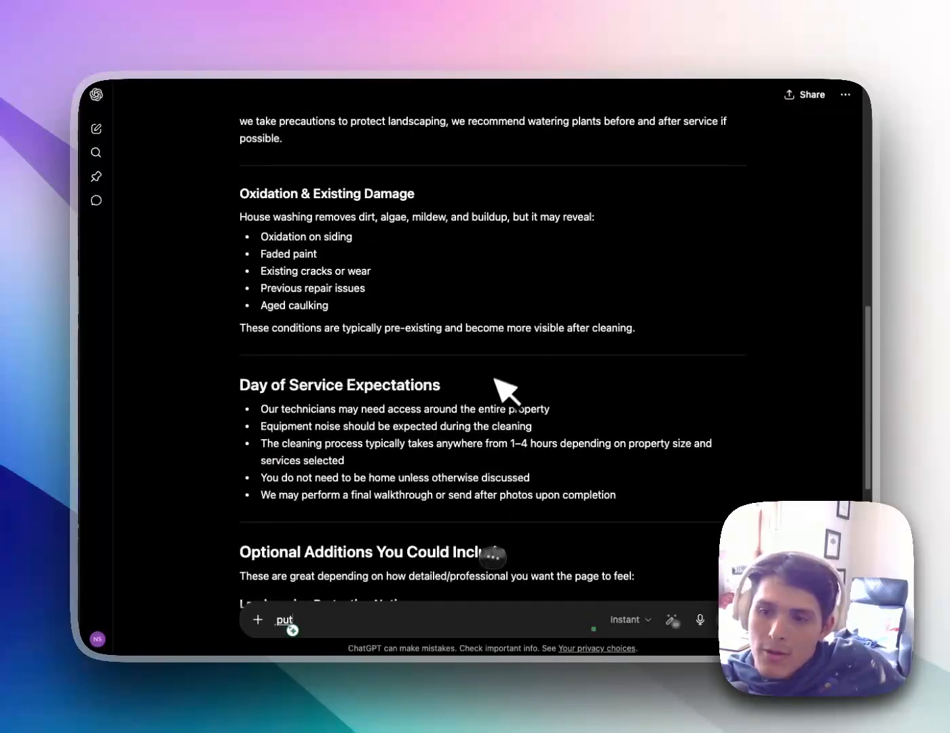
pyautogui.press('BackSpace')
pyautogui.press('BackSpace')
pyautogui.press('BackSpace')
pyautogui.write('OK')
pyautogui.scroll(4, 488, 400)
pyautogui.write('cool')
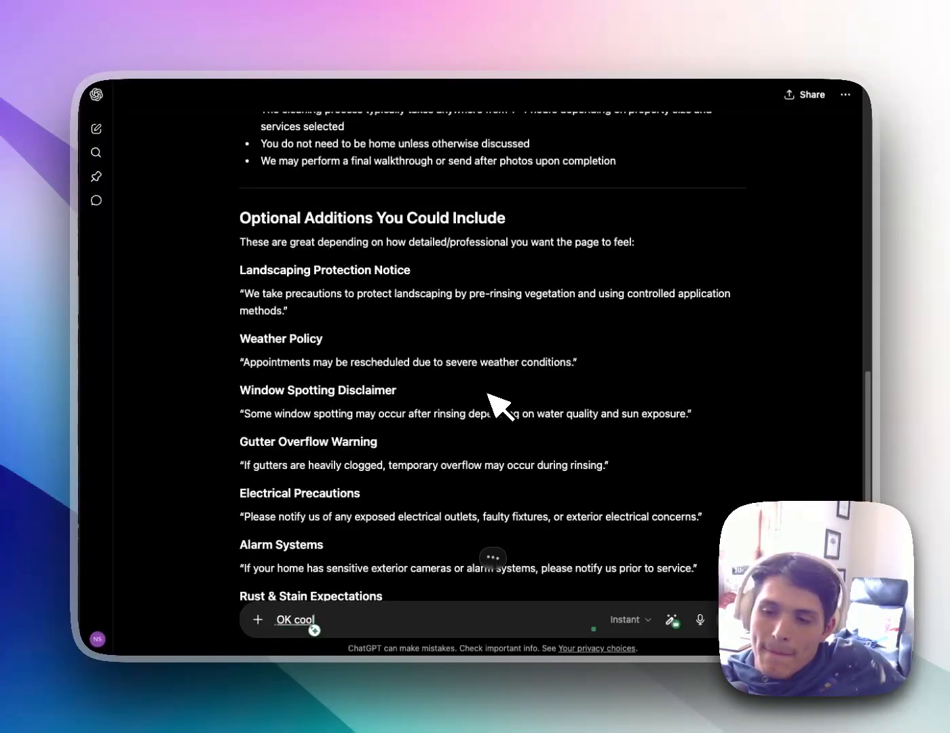
pyautogui.scroll(-2, 492, 397)
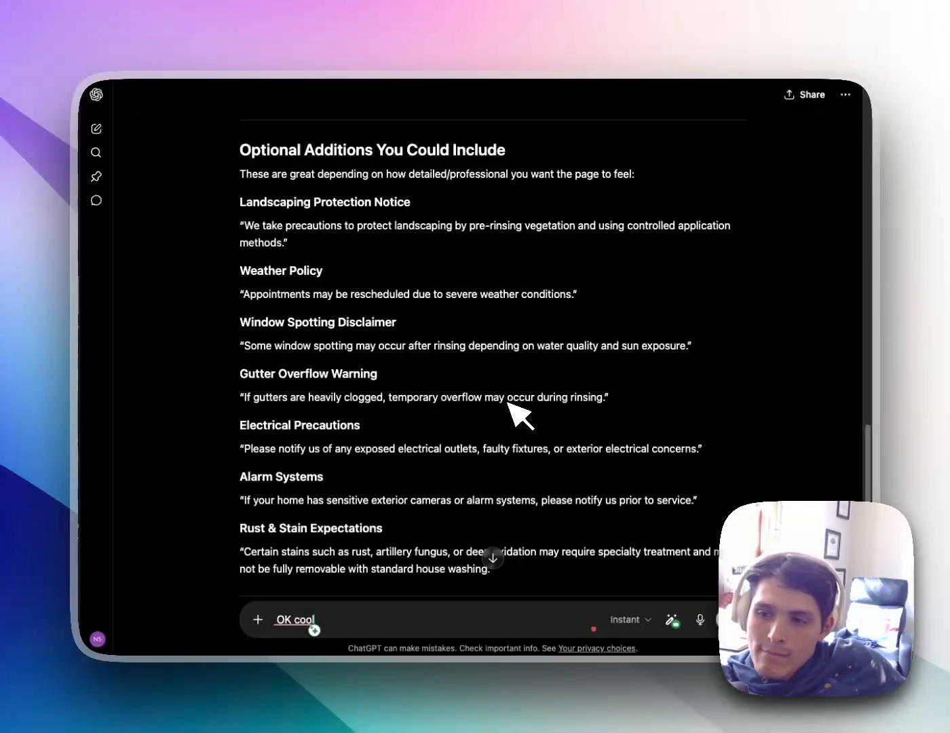
pyautogui.scroll(-5, 515, 421)
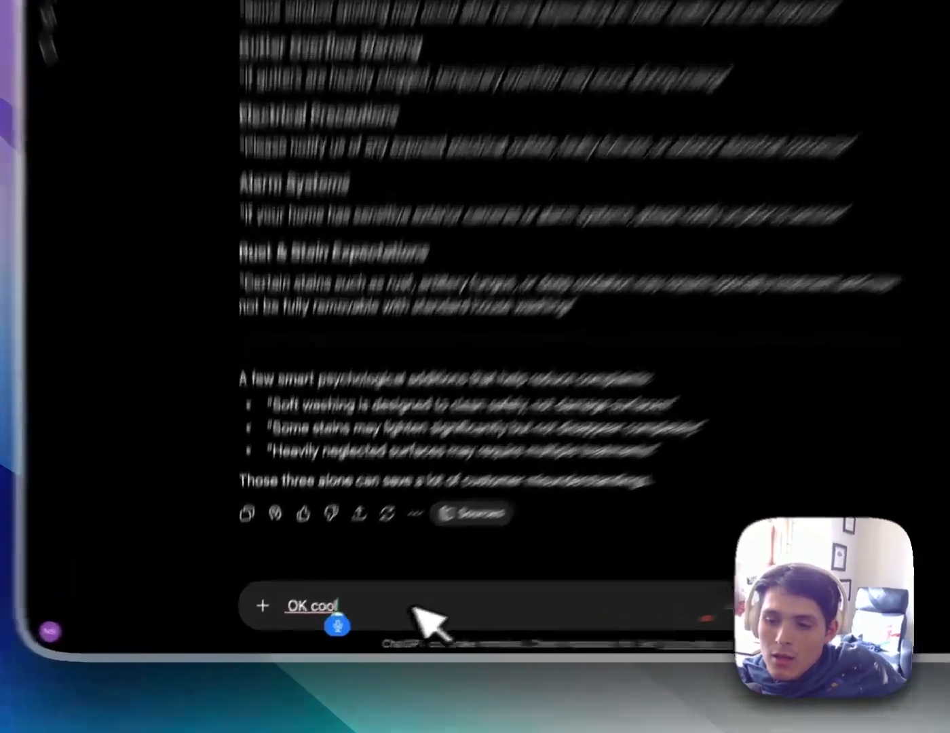
# Clear the stray text and draft a follow-up asking for a modern HTML snippet with hover effects
pyautogui.press('BackSpace')
pyautogui.press('BackSpace')
pyautogui.press('BackSpace')
pyautogui.press('BackSpace')
pyautogui.press('BackSpace')
pyautogui.press('BackSpace')
pyautogui.press('BackSpace')
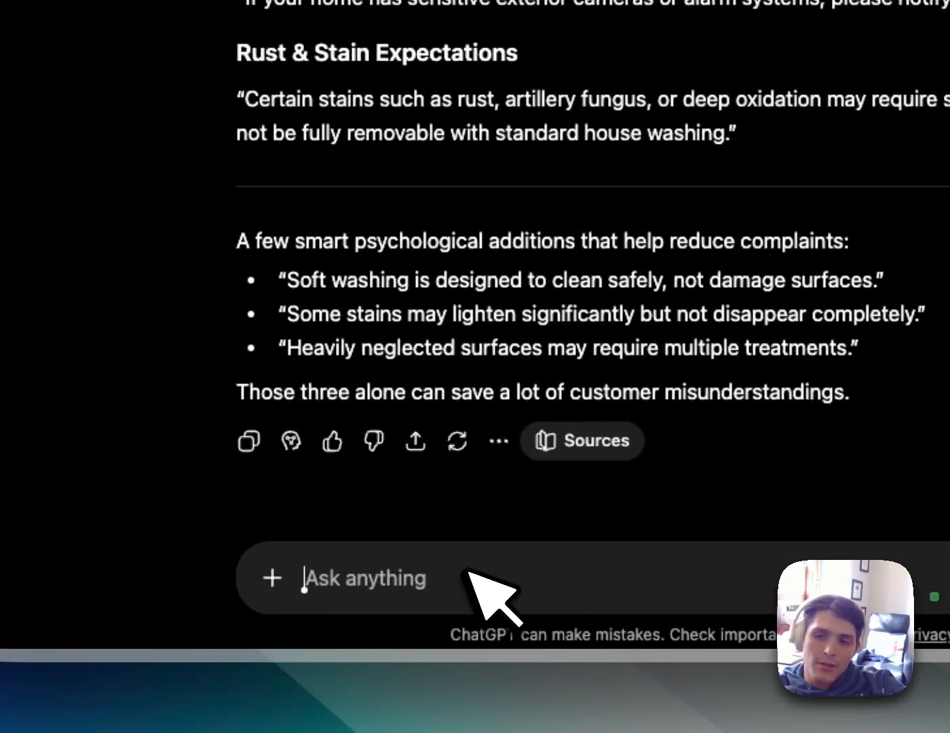
pyautogui.write("I'm just an")
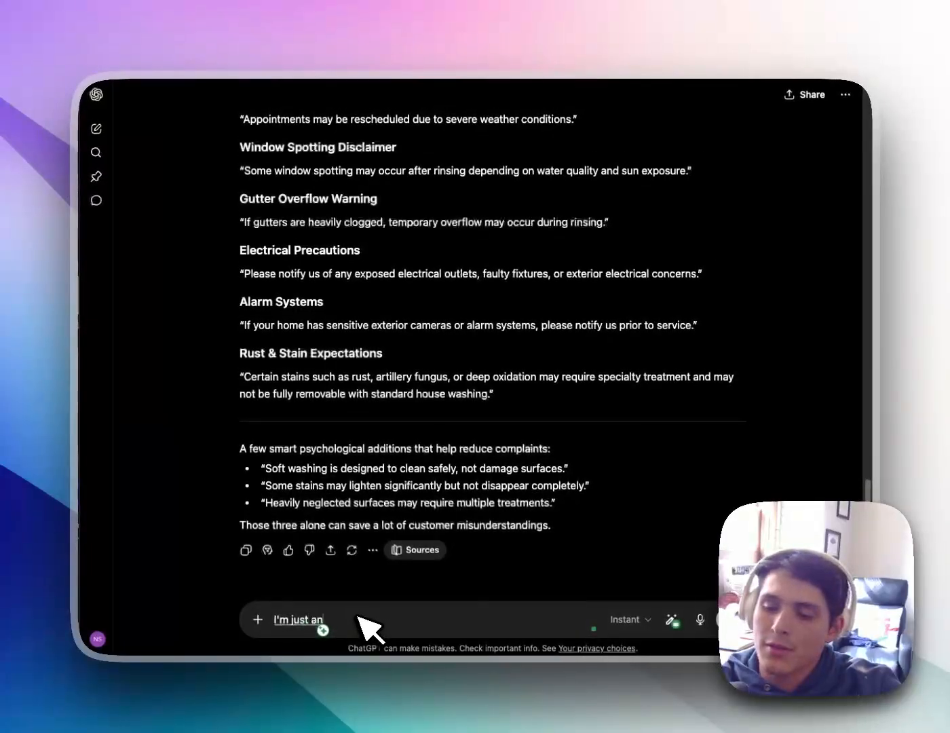
pyautogui.write(' examp')
pyautogui.press('BackSpace')
pyautogui.press('BackSpace')
pyautogui.press('BackSpace')
pyautogui.press('BackSpace')
pyautogui.press('BackSpace')
pyautogui.press('BackSpace')
pyautogui.press('BackSpace')
pyautogui.press('BackSpace')
pyautogui.press('BackSpace')
pyautogui.press('BackSpace')
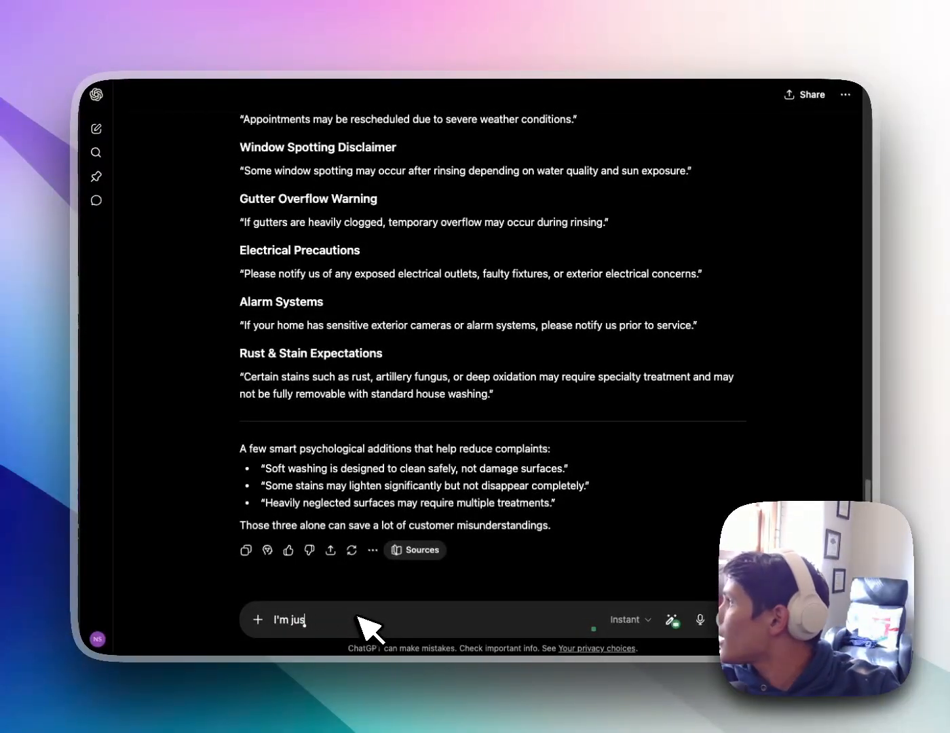
pyautogui.press('BackSpace')
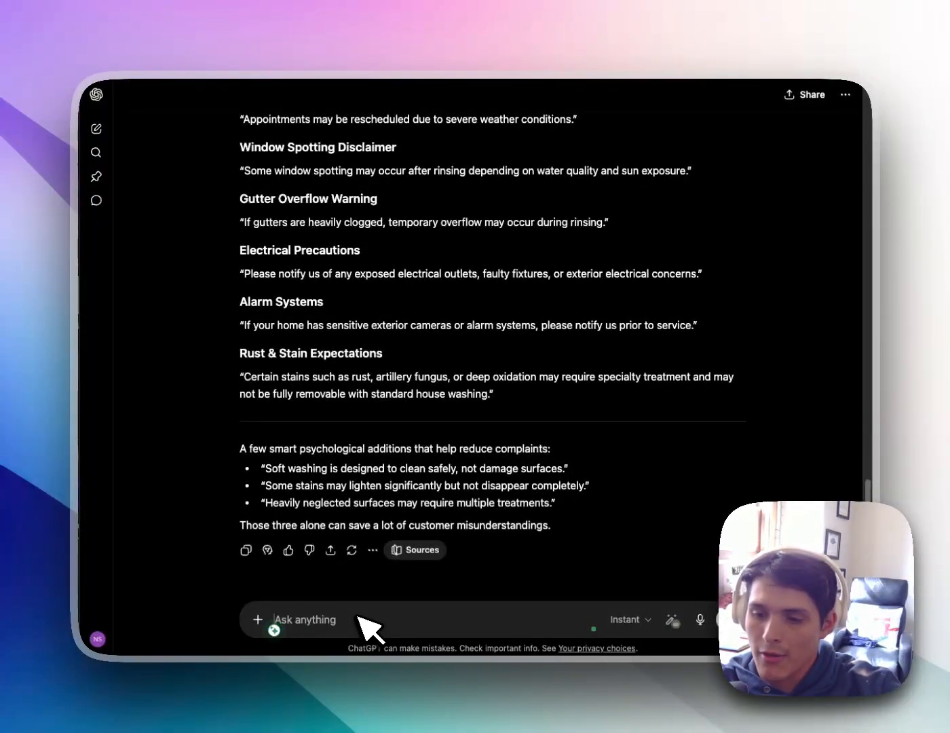
pyautogui.write("We're")
pyautogui.press('BackSpace')
pyautogui.press('BackSpace')
pyautogui.press('BackSpace')
pyautogui.press('BackSpace')
pyautogui.press('BackSpace')
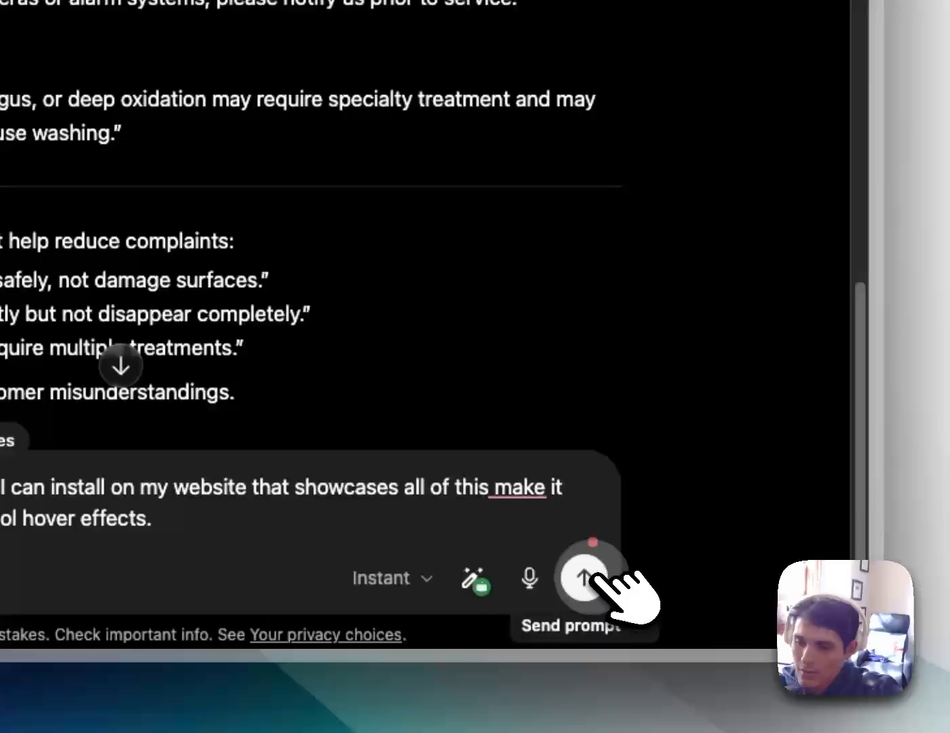
# Send the HTML request and copy the generated house-washing section HTML/CSS code
pyautogui.click(590, 574)
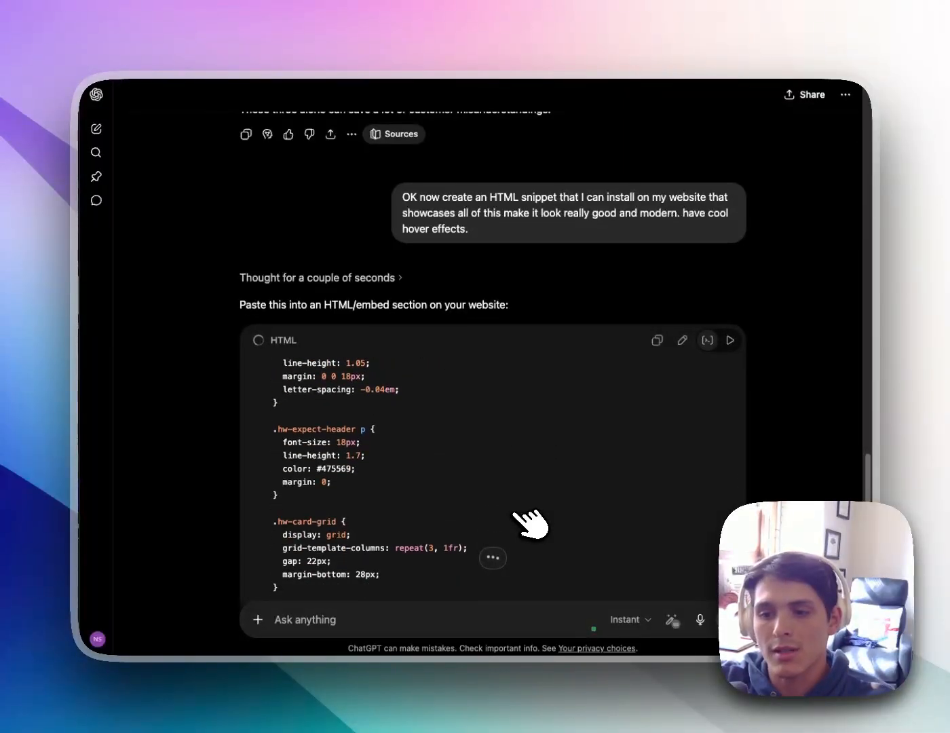
pyautogui.scroll(-3, 580, 520)
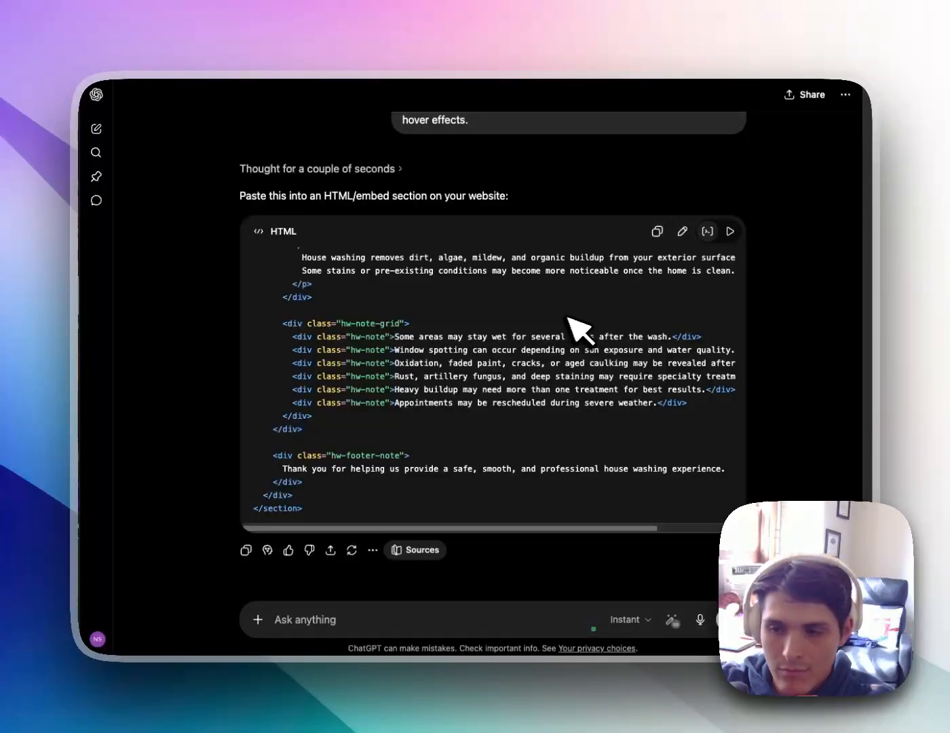
pyautogui.scroll(20, 615, 302)
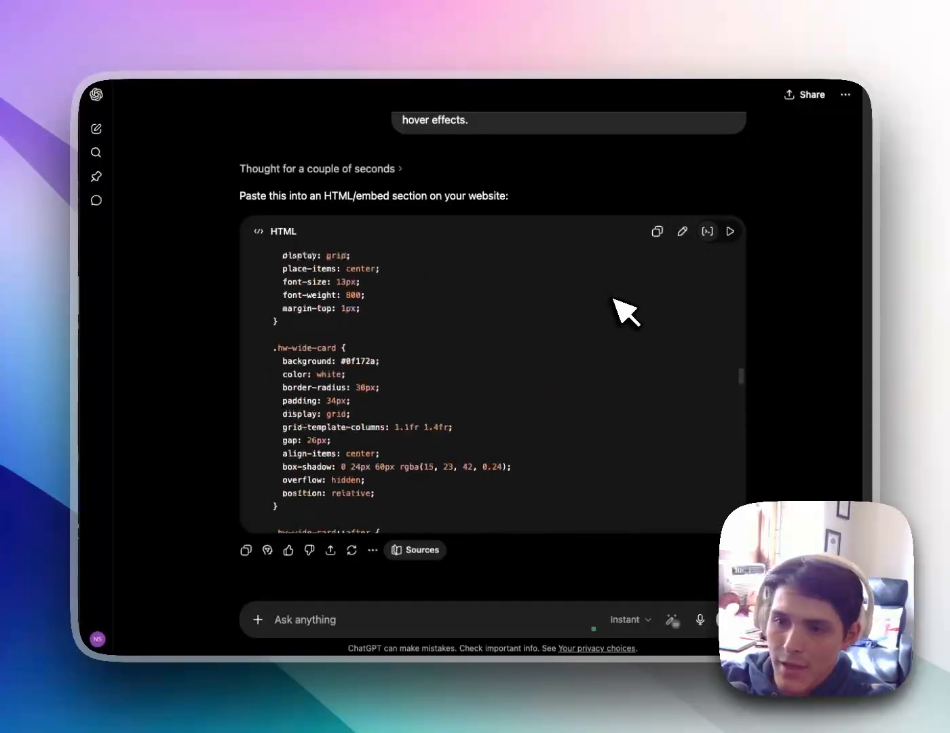
pyautogui.scroll(-20, 631, 298)
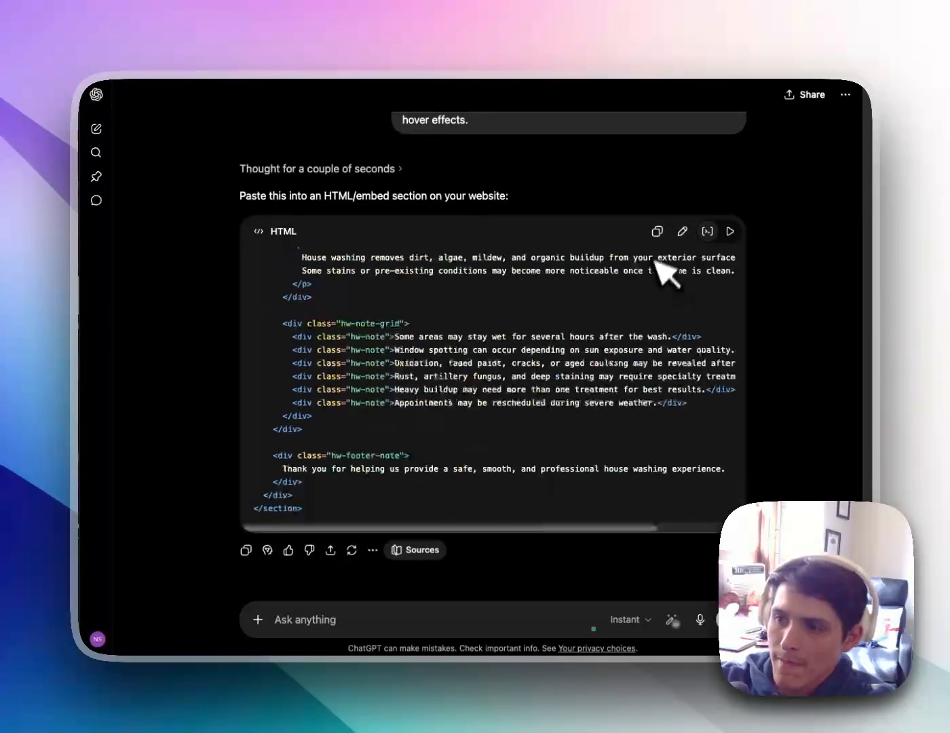
pyautogui.click(657, 231)
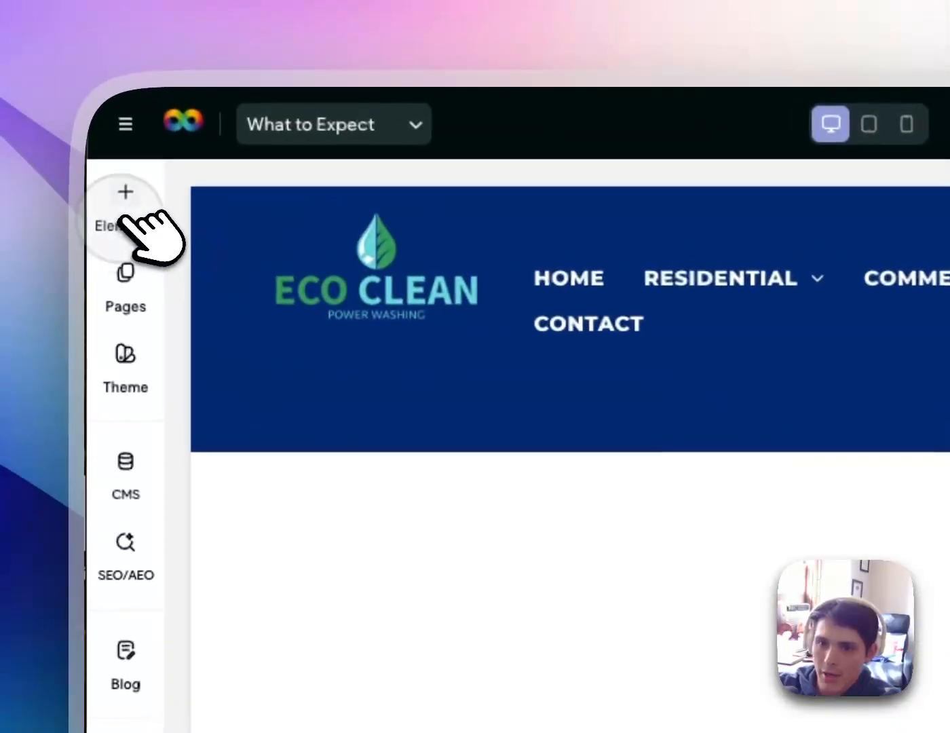
pyautogui.click(135, 207)
pyautogui.moveTo(496, 365); pyautogui.dragTo(949, 712)
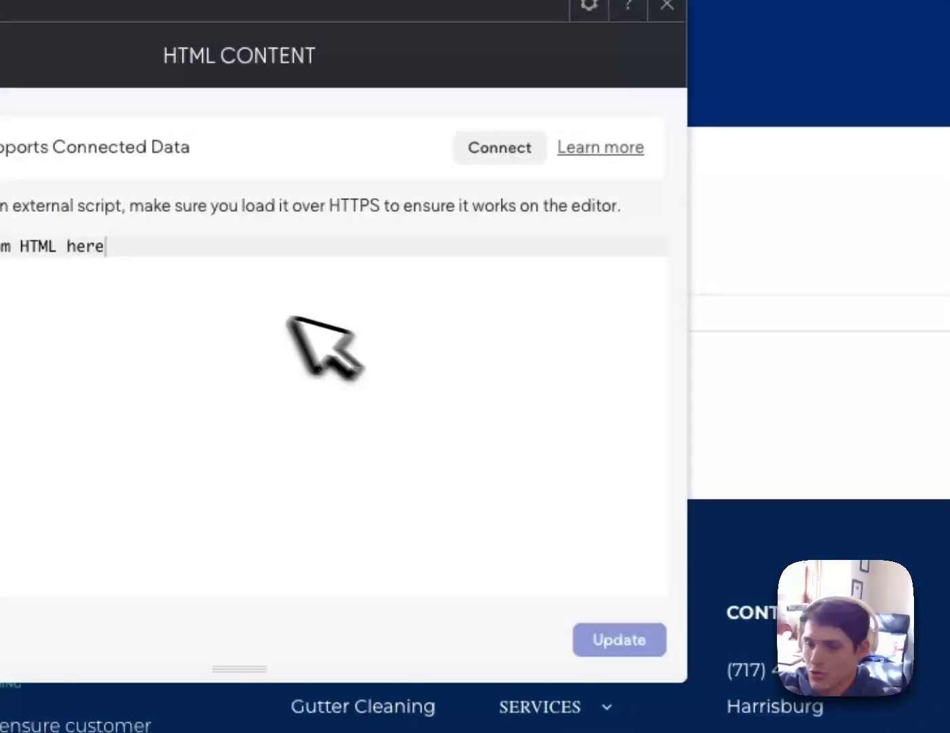
pyautogui.doubleClick(232, 312)
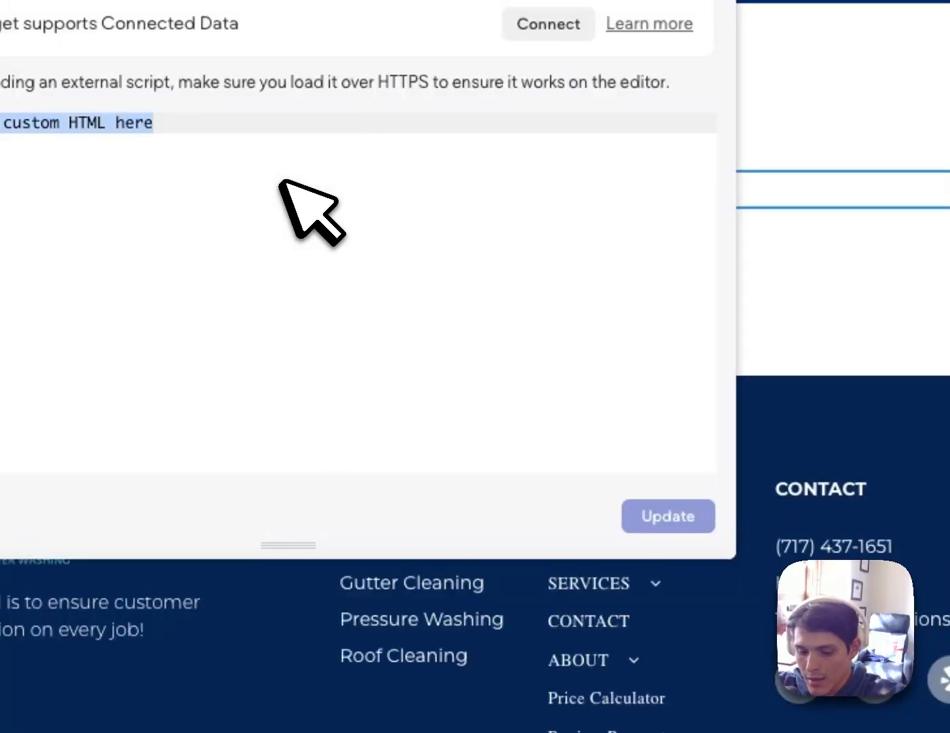
pyautogui.hotkey('ctrl', 'v')
pyautogui.click(668, 517)
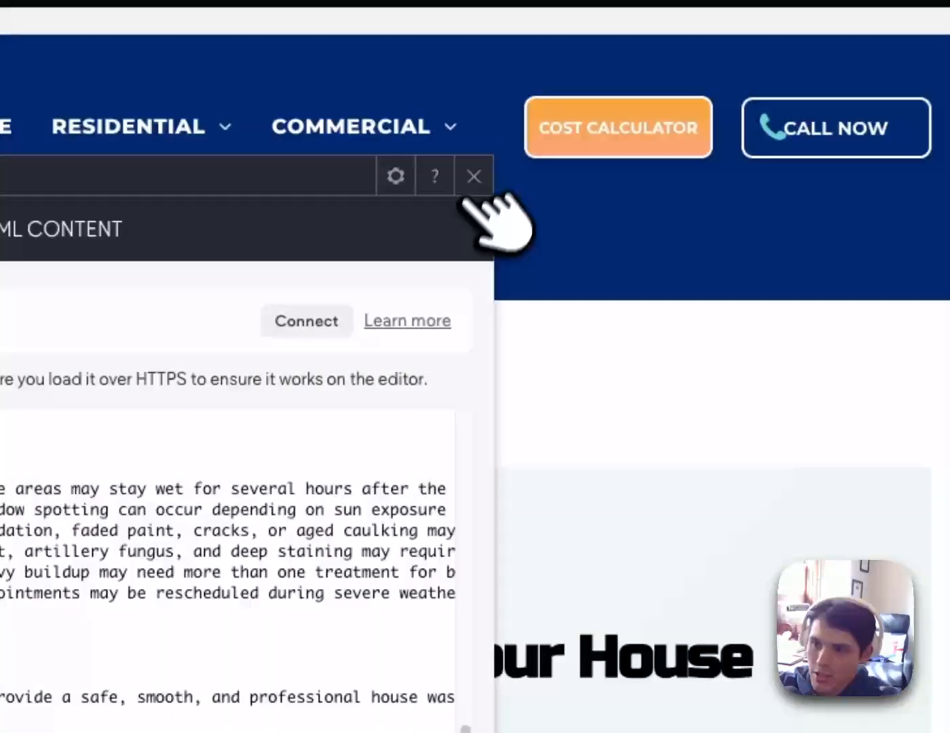
pyautogui.click(499, 9)
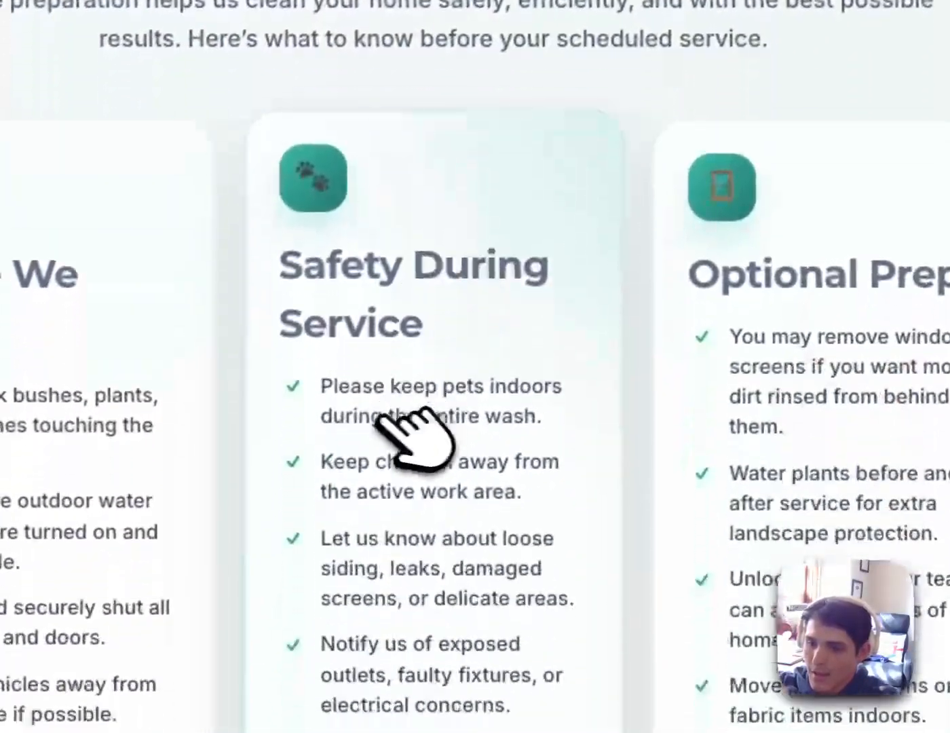
pyautogui.scroll(-10, 638, 393)
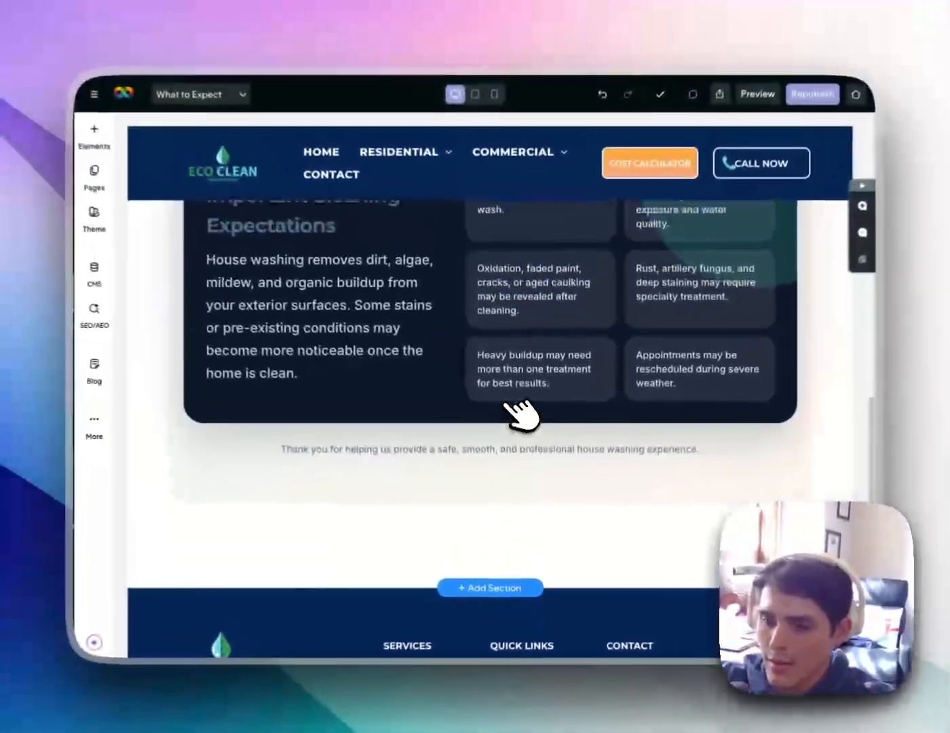
pyautogui.scroll(2, 521, 413)
pyautogui.scroll(1, 445, 407)
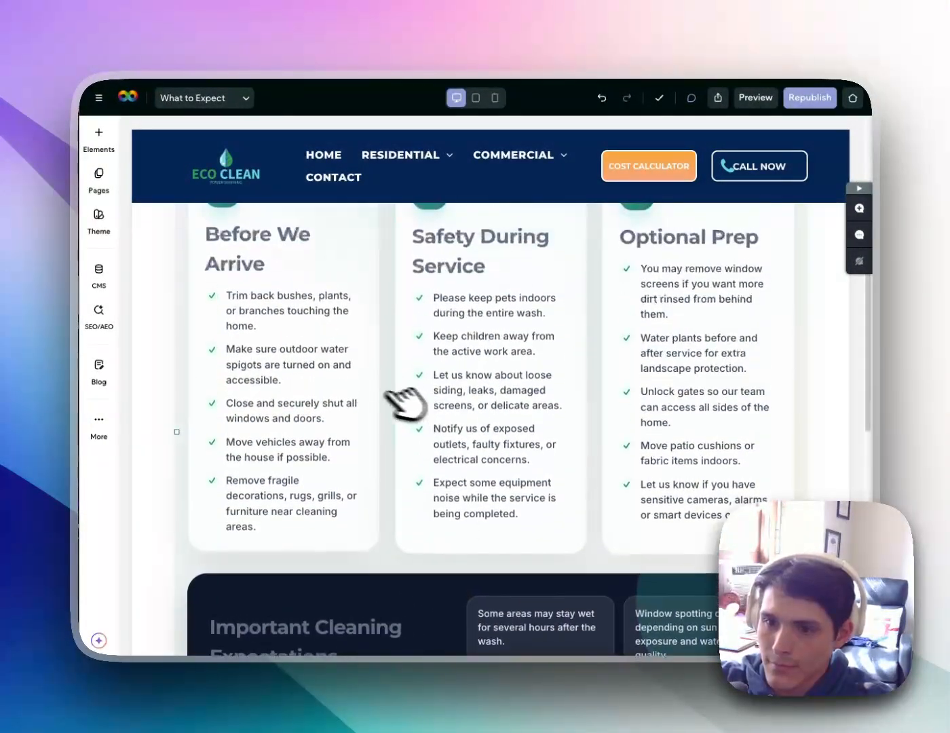
pyautogui.scroll(3, 475, 386)
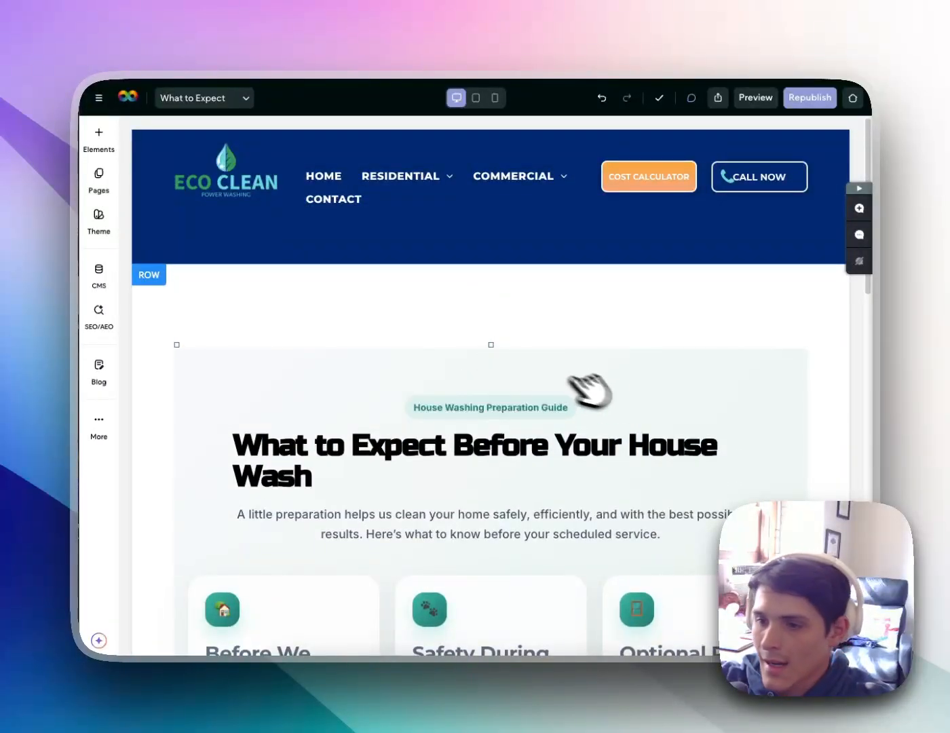
pyautogui.scroll(-7, 479, 346)
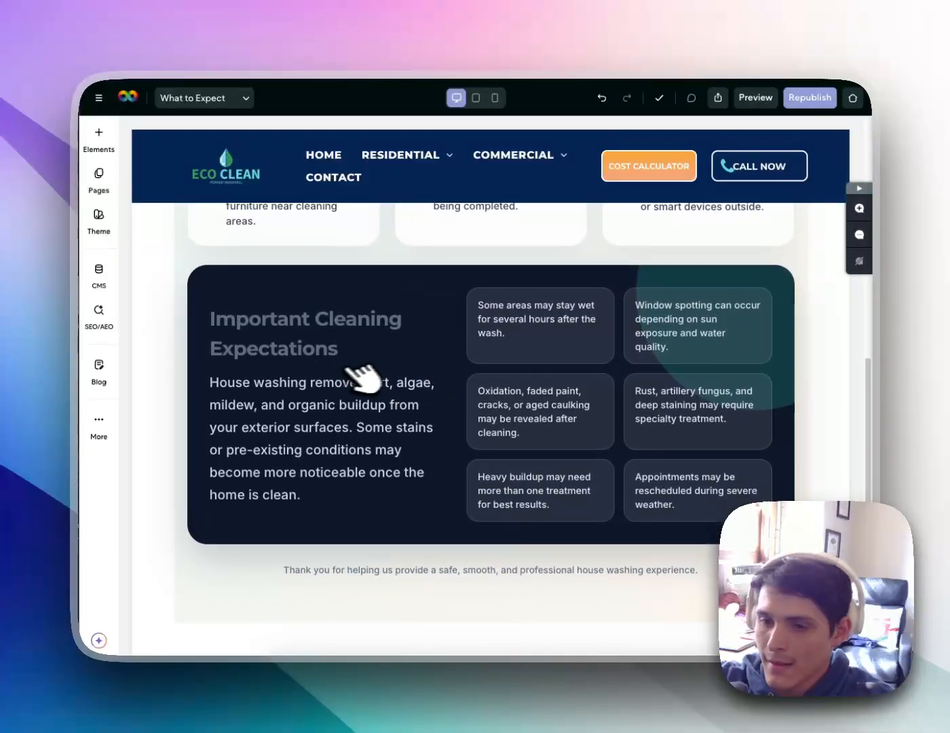
pyautogui.scroll(-8, 363, 376)
pyautogui.scroll(6, 424, 394)
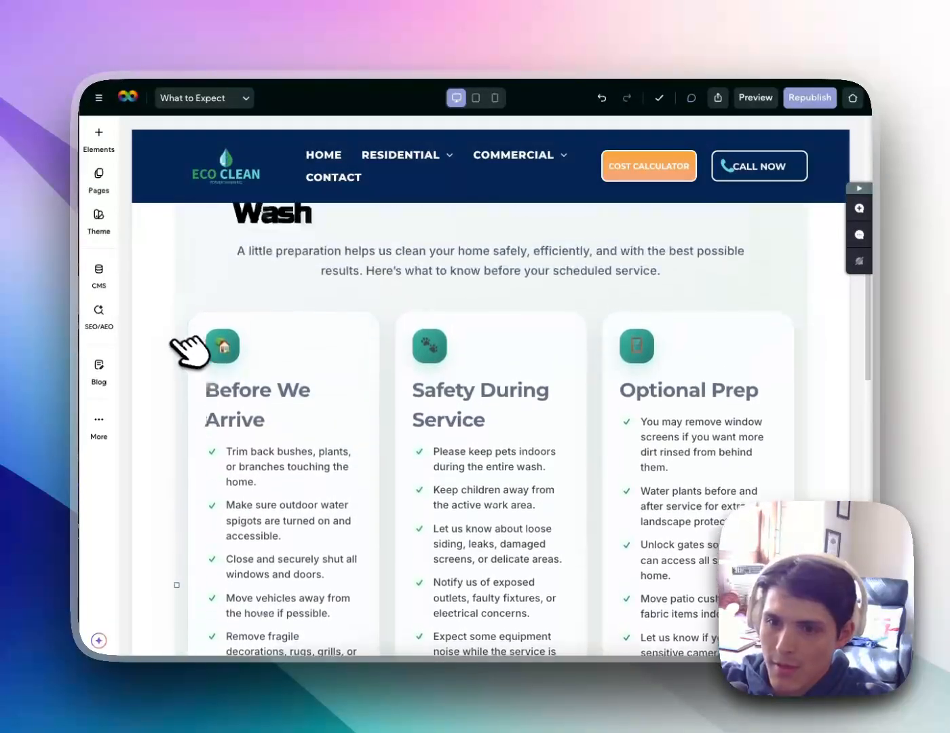
pyautogui.scroll(7, 171, 337)
# Clear all padding on the guide's row
pyautogui.click(166, 327)
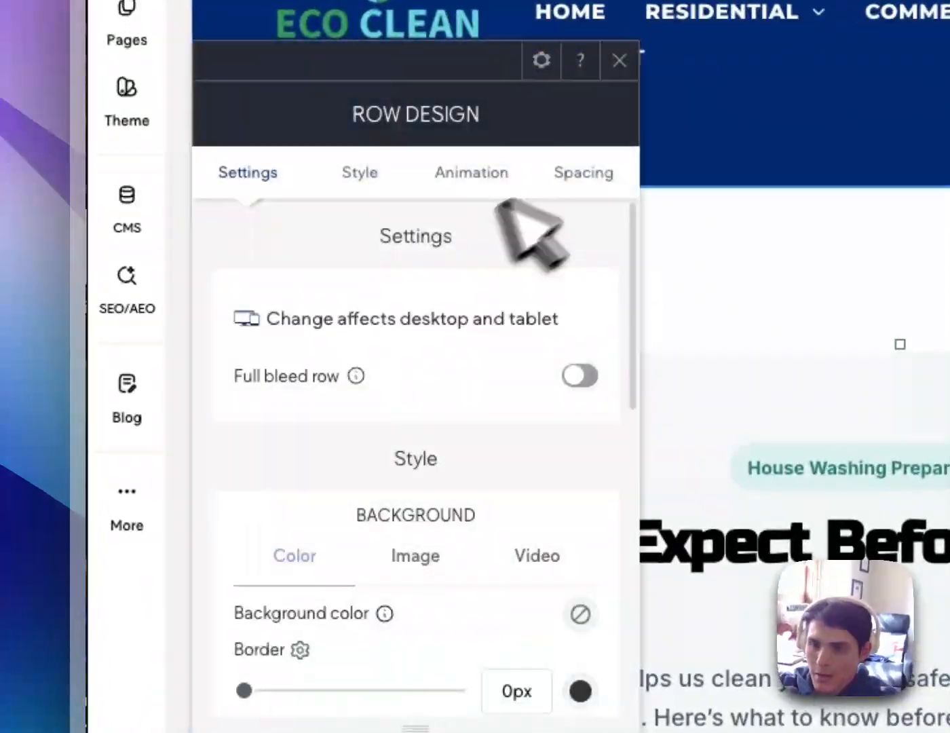
pyautogui.click(582, 171)
pyautogui.click(384, 560)
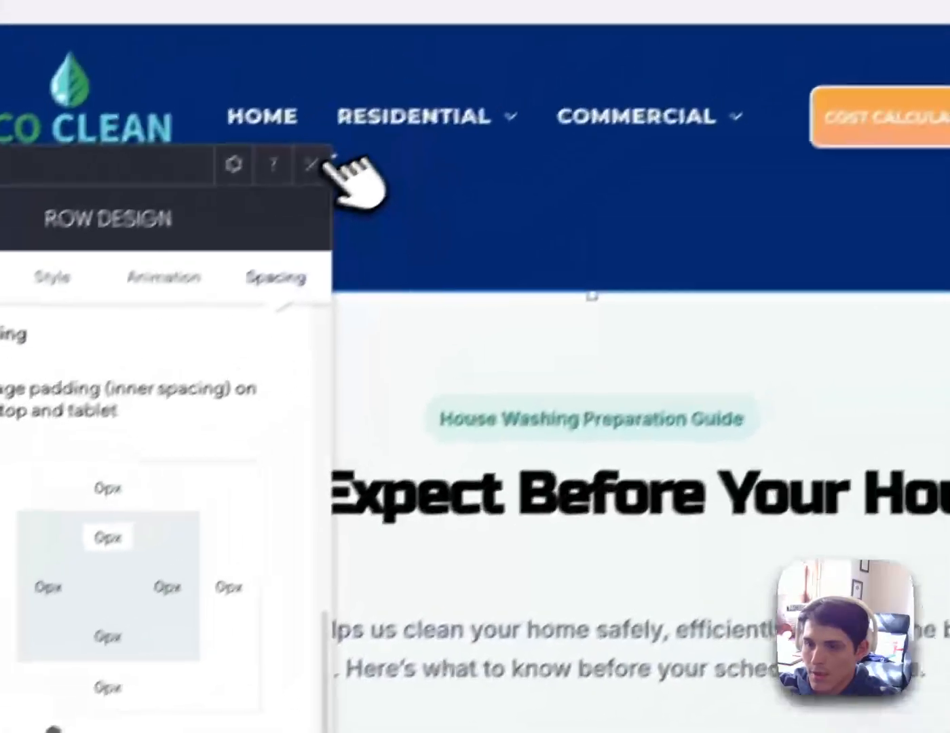
pyautogui.click(314, 163)
pyautogui.scroll(-10, 615, 339)
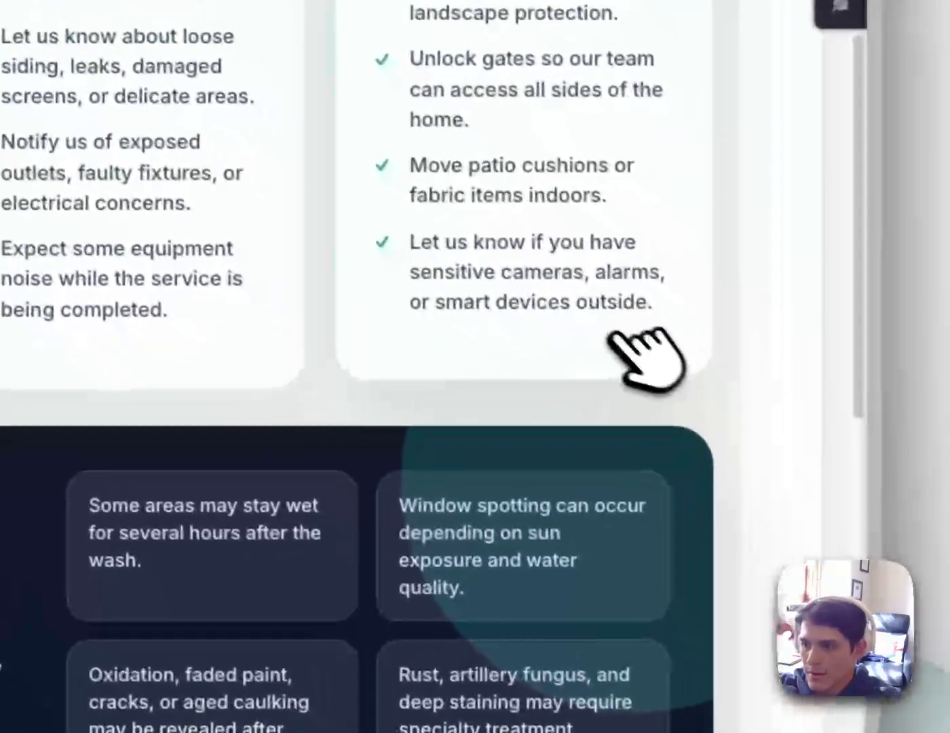
pyautogui.scroll(-5, 626, 391)
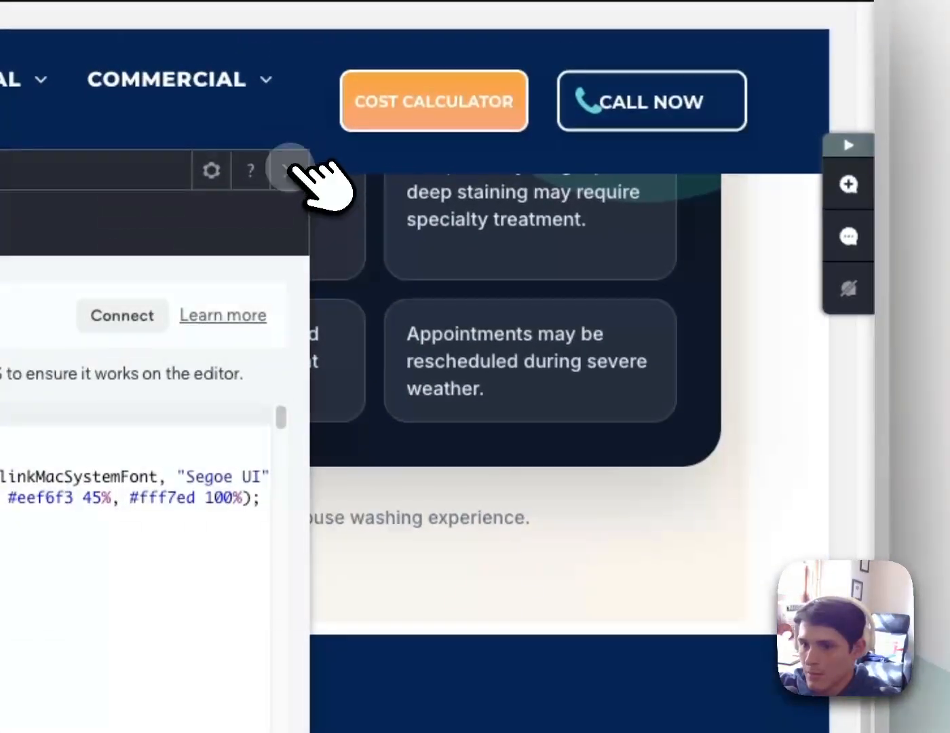
pyautogui.click(294, 169)
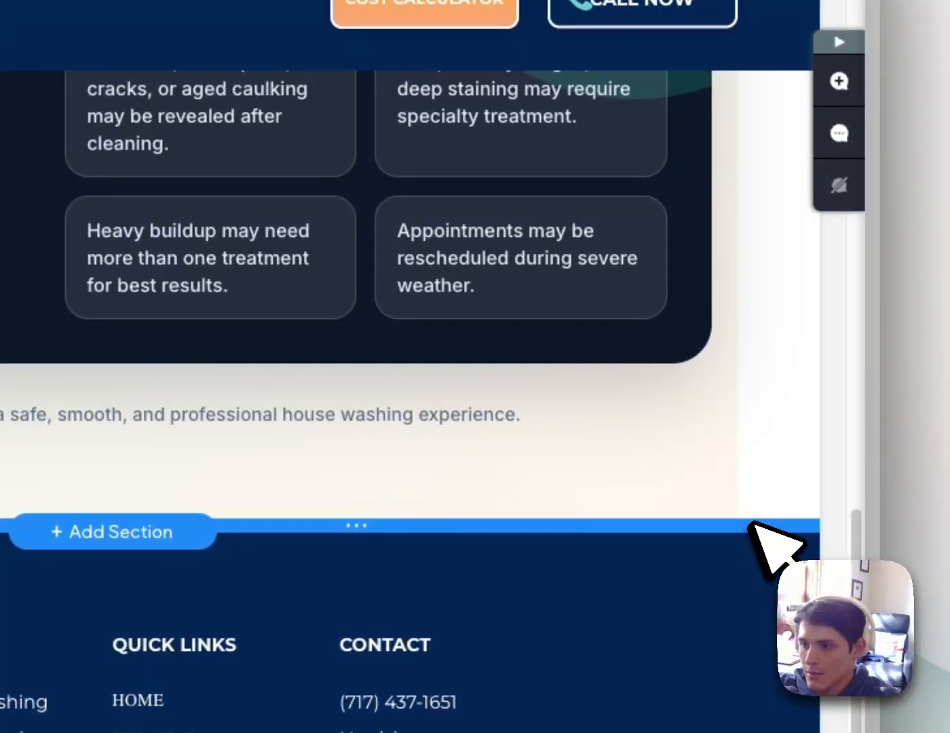
# Reset the guide section's 10px top and bottom margins to 0px
pyautogui.scroll(3, 682, 475)
pyautogui.scroll(8, 675, 375)
pyautogui.scroll(-4, 674, 403)
pyautogui.scroll(3, 675, 407)
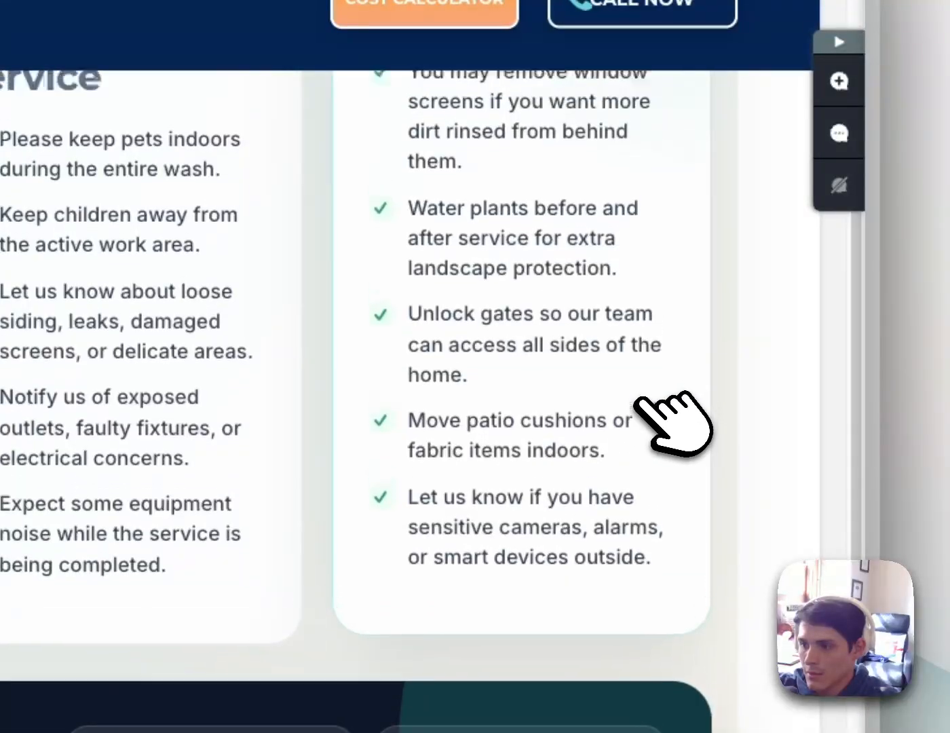
pyautogui.scroll(5, 623, 303)
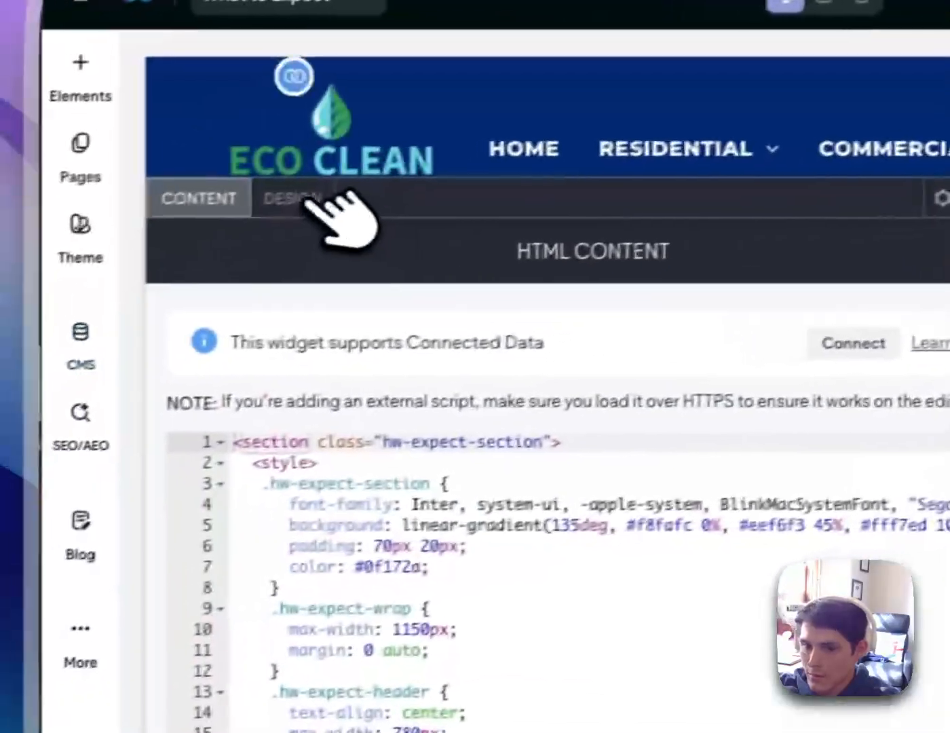
pyautogui.click(305, 195)
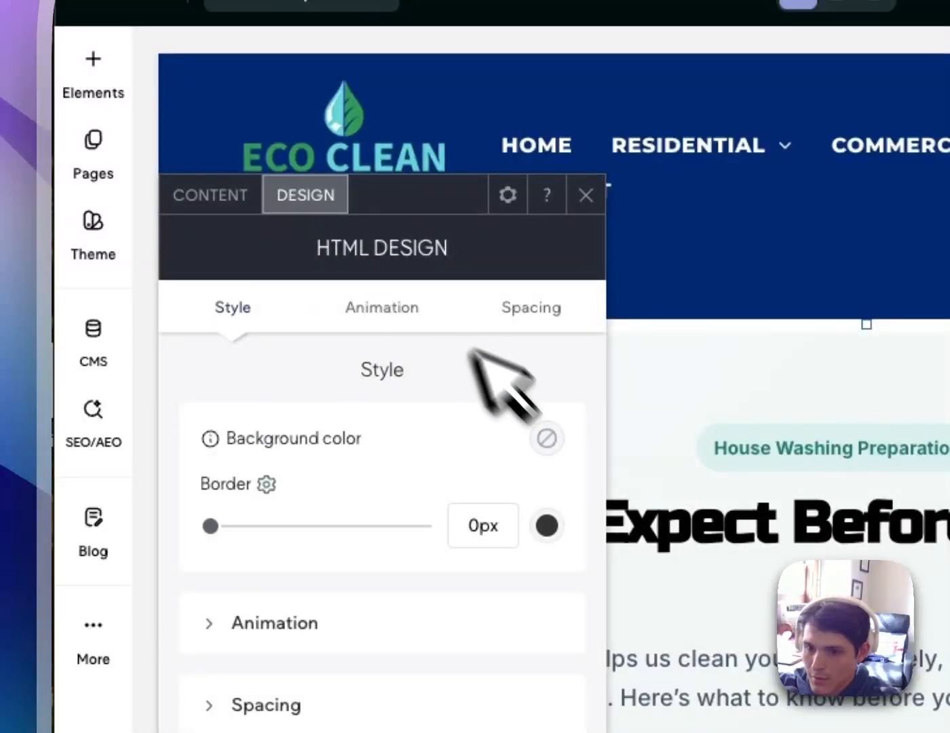
pyautogui.scroll(-1, 437, 666)
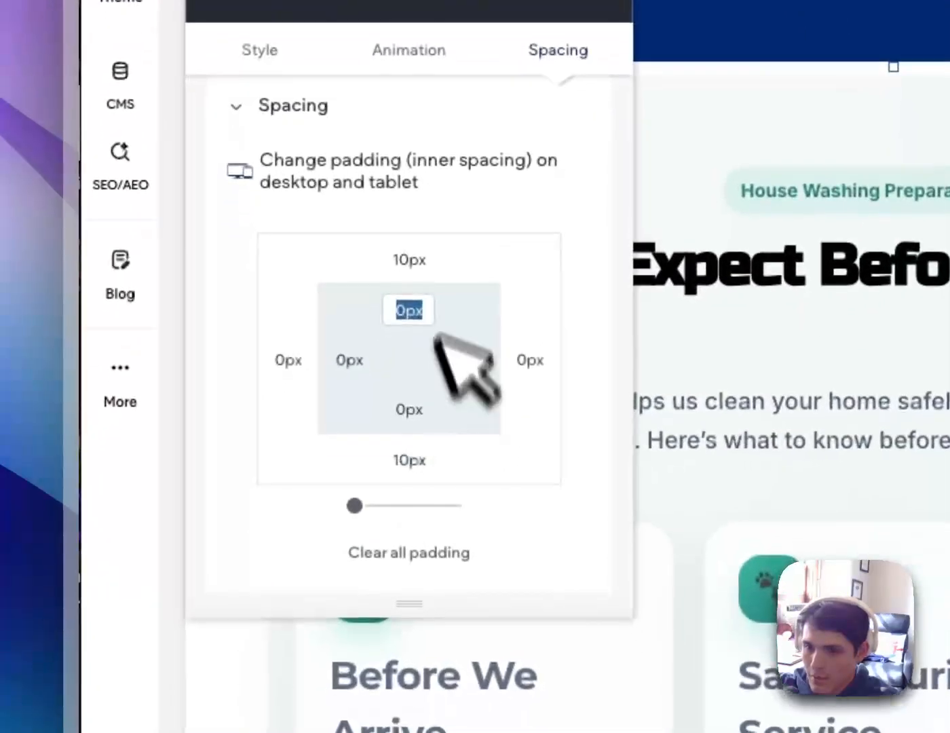
pyautogui.click(407, 551)
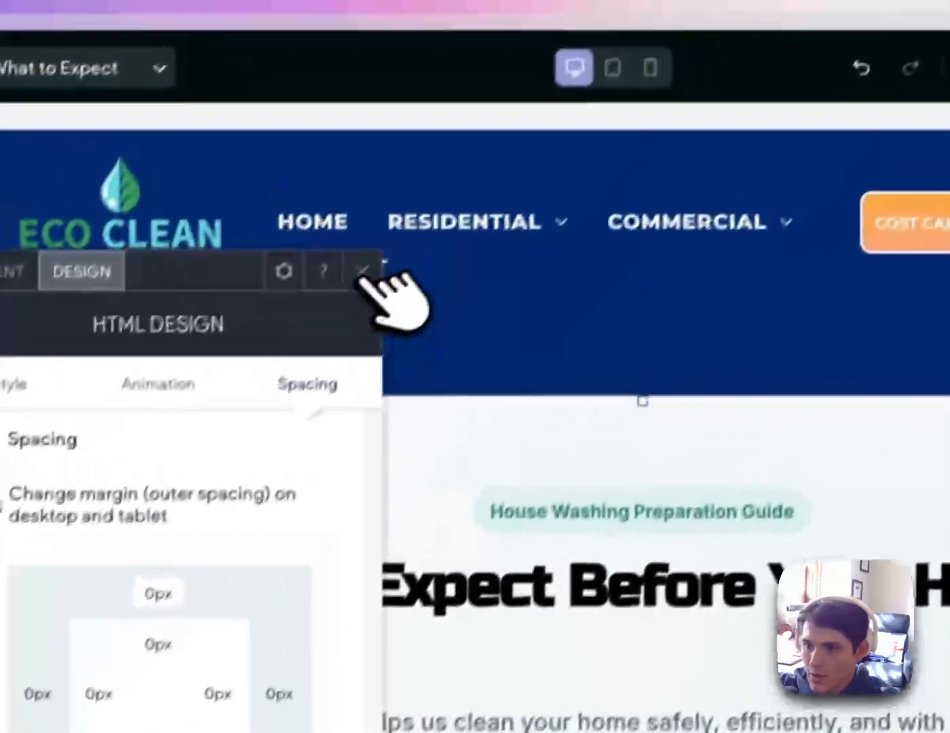
pyautogui.click(614, 0)
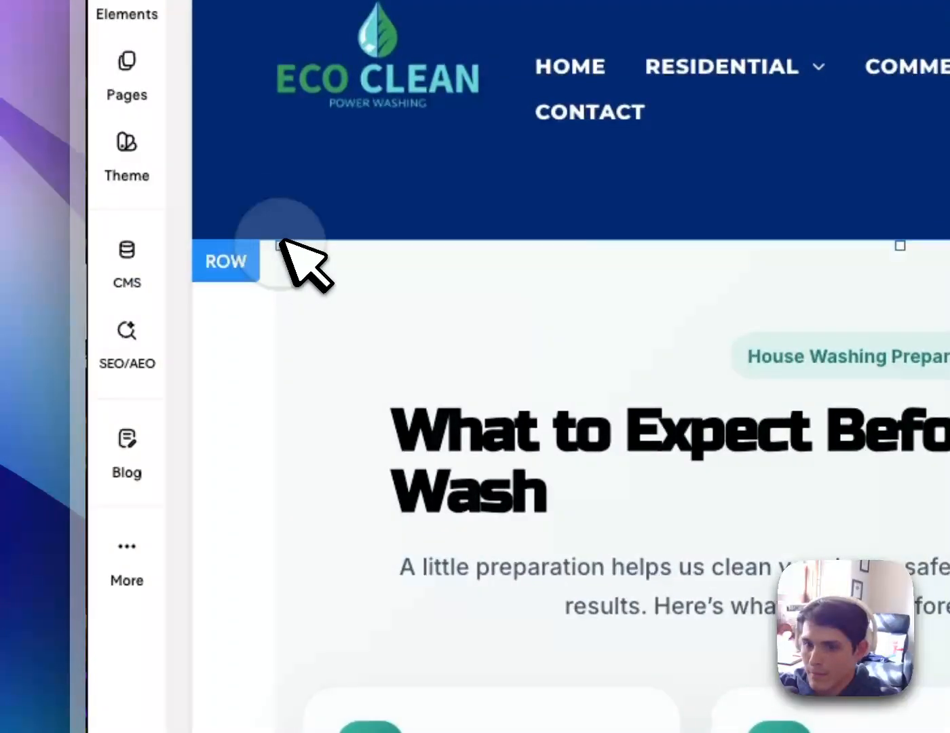
# Adjust the white gap between the header and the guide section
pyautogui.moveTo(281, 241)
pyautogui.mouseDown()
pyautogui.moveTo(265, 234)
pyautogui.moveTo(282, 319)
pyautogui.moveTo(286, 236)
pyautogui.mouseUp()
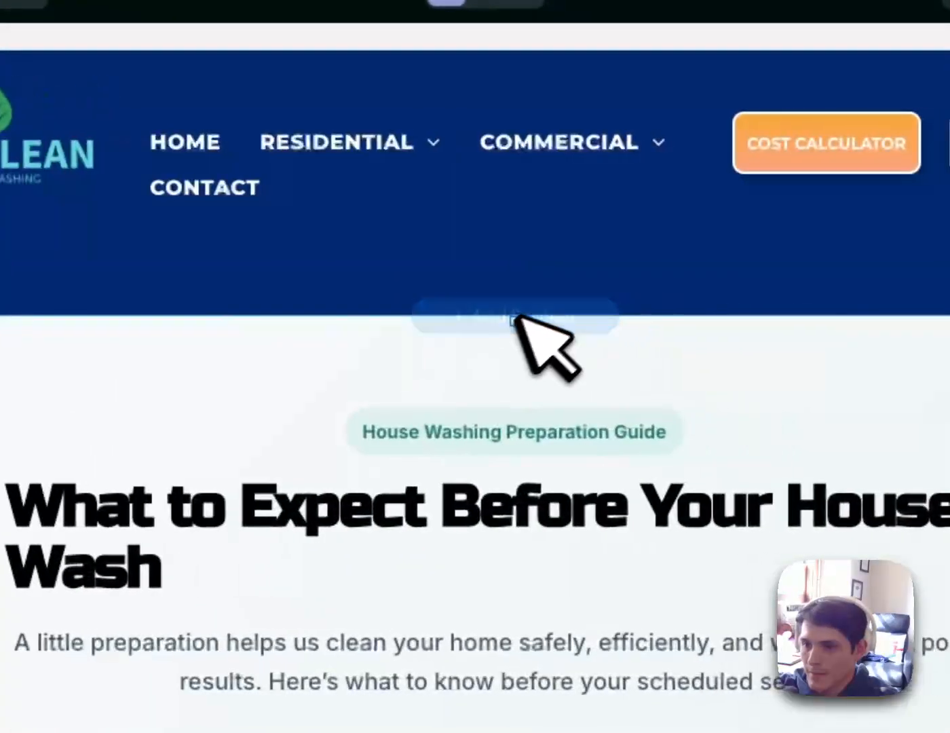
pyautogui.moveTo(649, 322); pyautogui.dragTo(673, 386)
pyautogui.moveTo(535, 382); pyautogui.dragTo(542, 355)
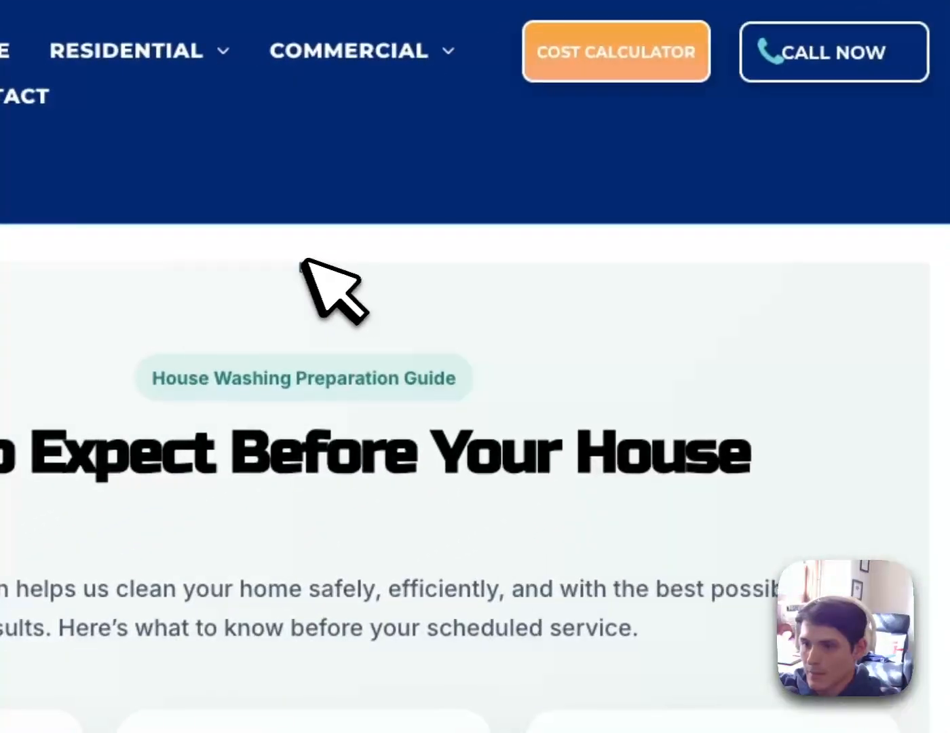
pyautogui.moveTo(305, 262); pyautogui.dragTo(305, 343)
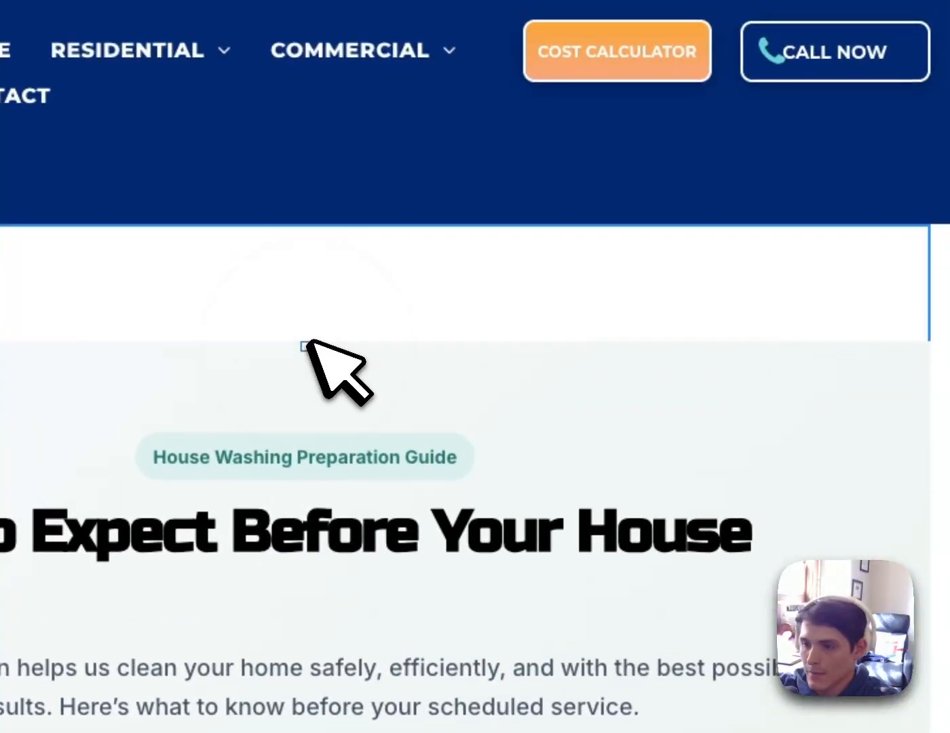
pyautogui.scroll(-10, 611, 401)
pyautogui.scroll(1, 629, 404)
# Change the guide wrapper's max-width from 1150px to 100% in the HTML code
pyautogui.scroll(-6, 630, 404)
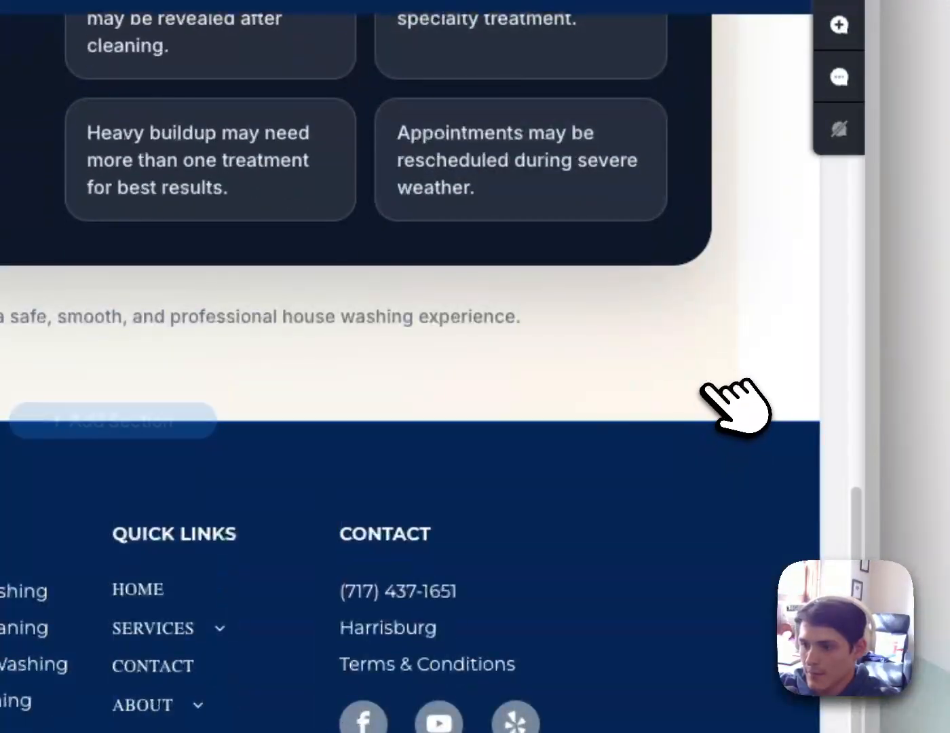
pyautogui.click(706, 384)
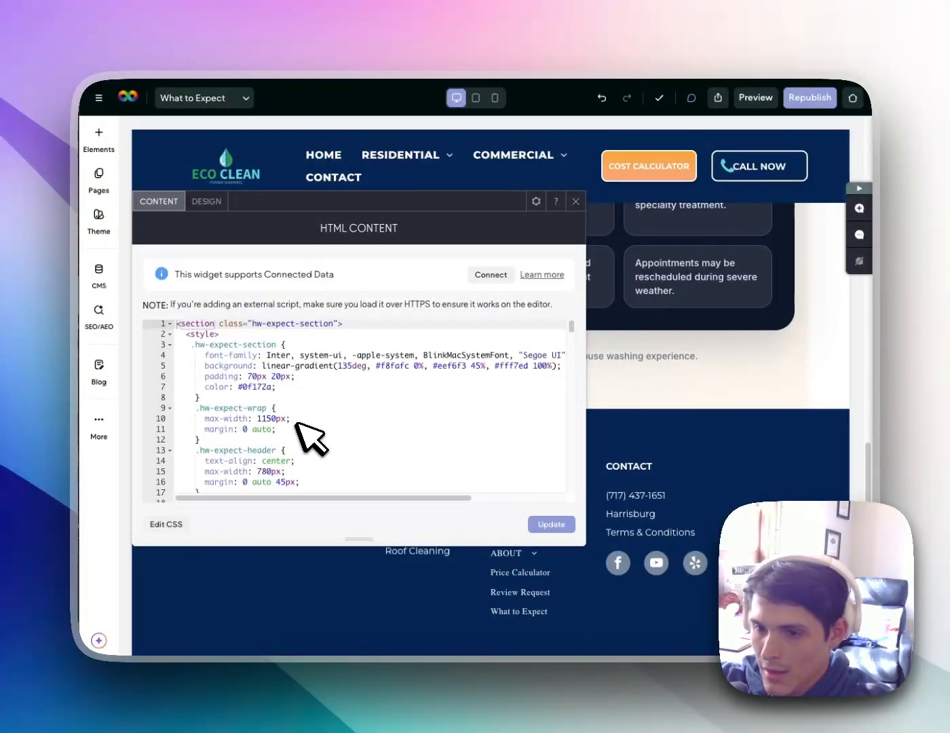
pyautogui.scroll(-1, 299, 424)
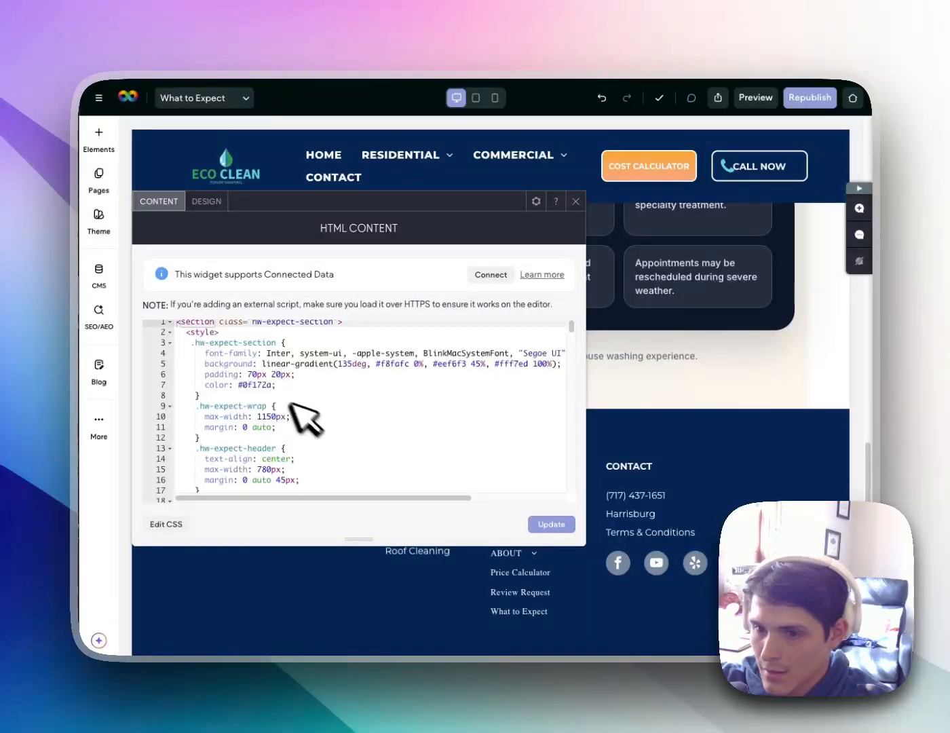
pyautogui.scroll(1, 278, 378)
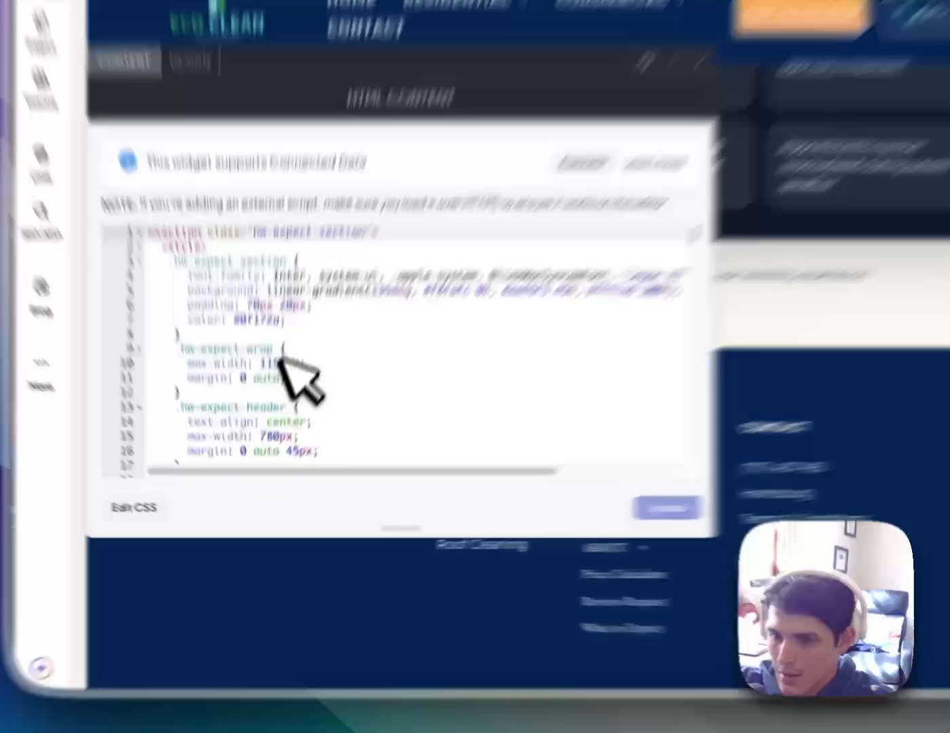
pyautogui.doubleClick(272, 419)
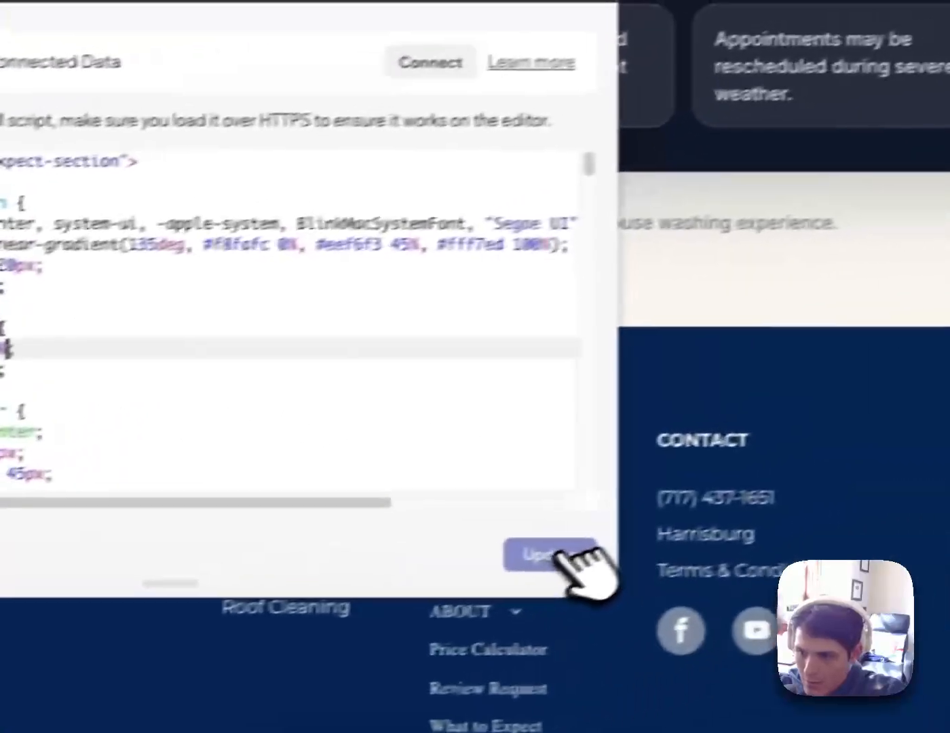
pyautogui.click(849, 484)
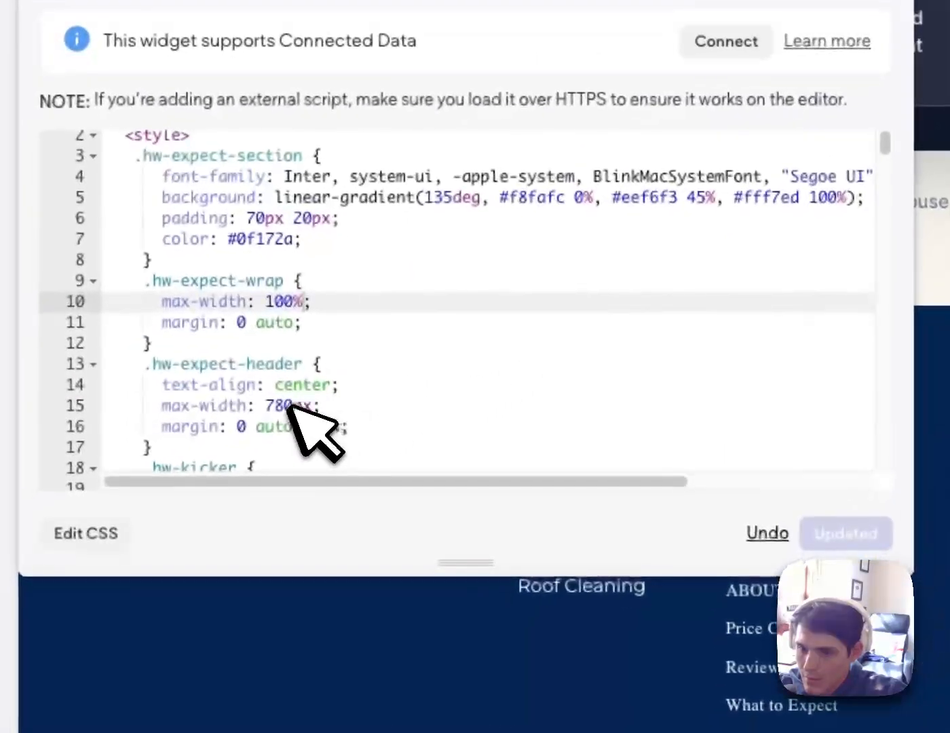
# Change the guide header's max-width from 780px to 100% and apply it
pyautogui.doubleClick(13, 676)
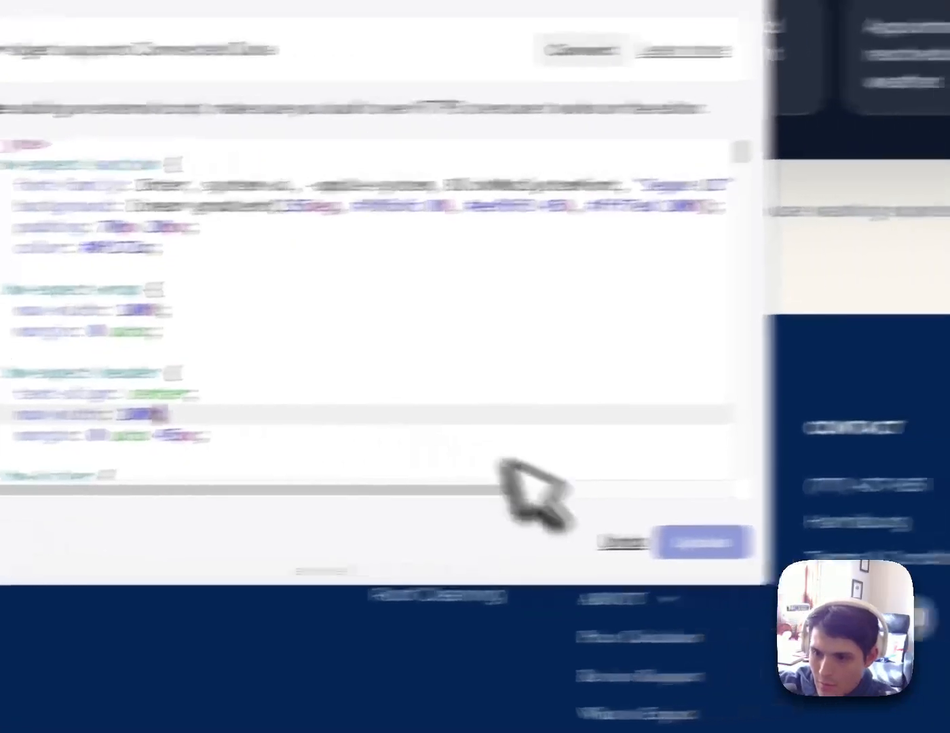
pyautogui.click(846, 534)
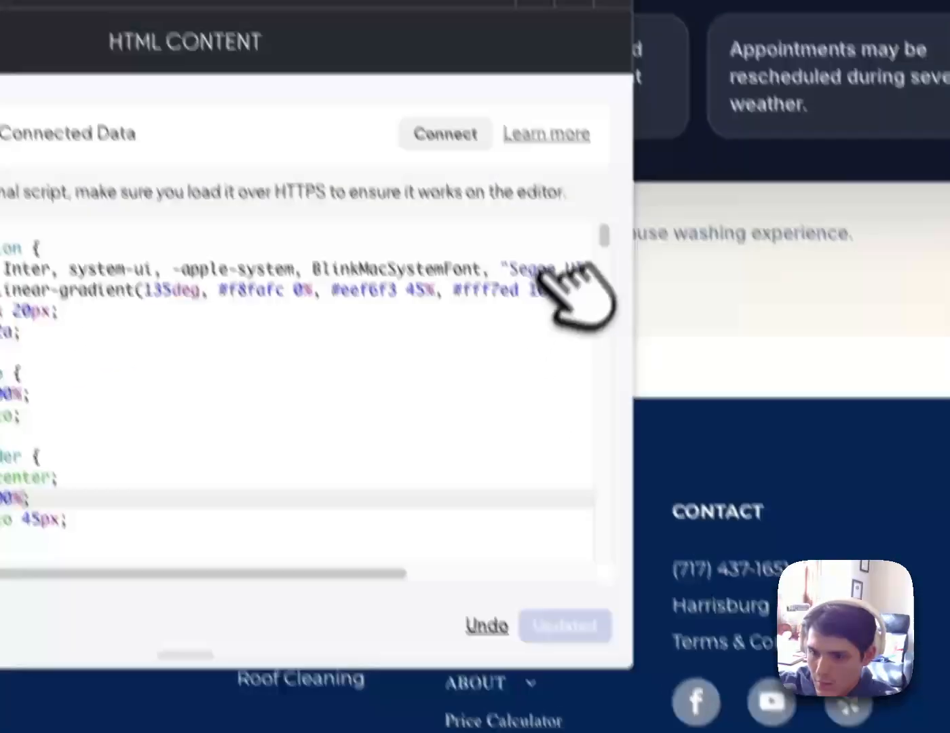
pyautogui.scroll(-4, 389, 440)
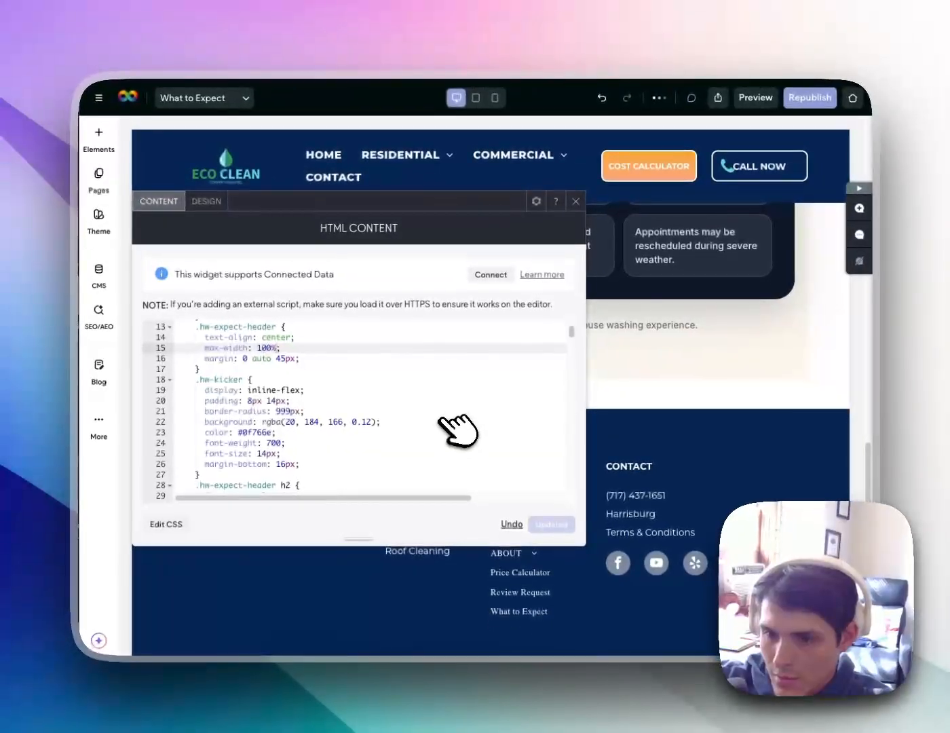
pyautogui.scroll(-10, 458, 427)
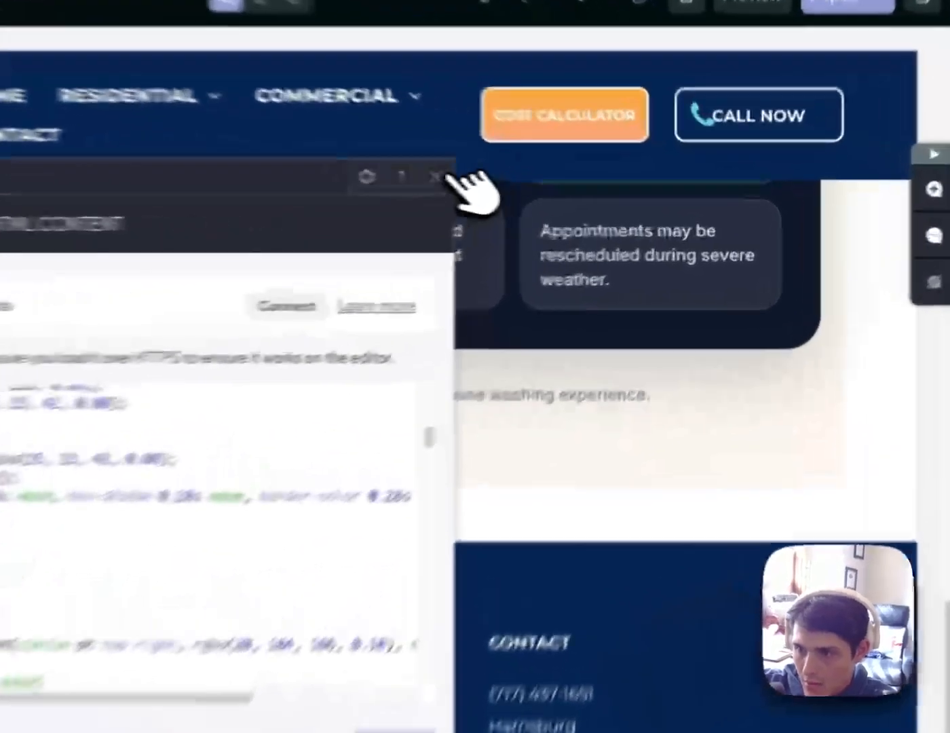
pyautogui.click(575, 201)
pyautogui.scroll(5, 652, 326)
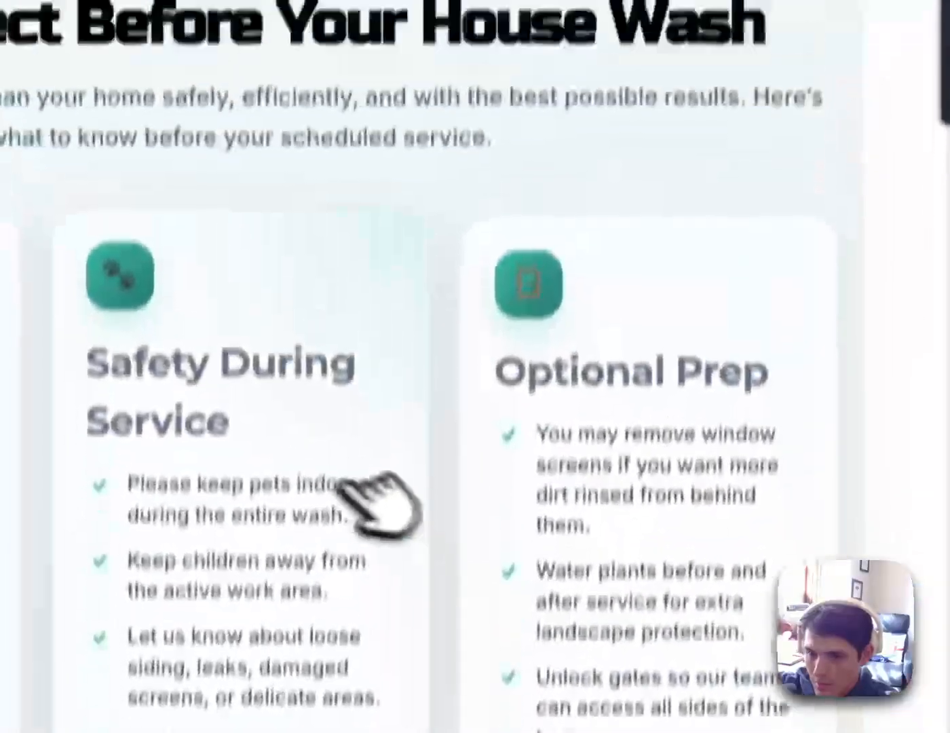
# Delete the empty row below the header
pyautogui.click(605, 150)
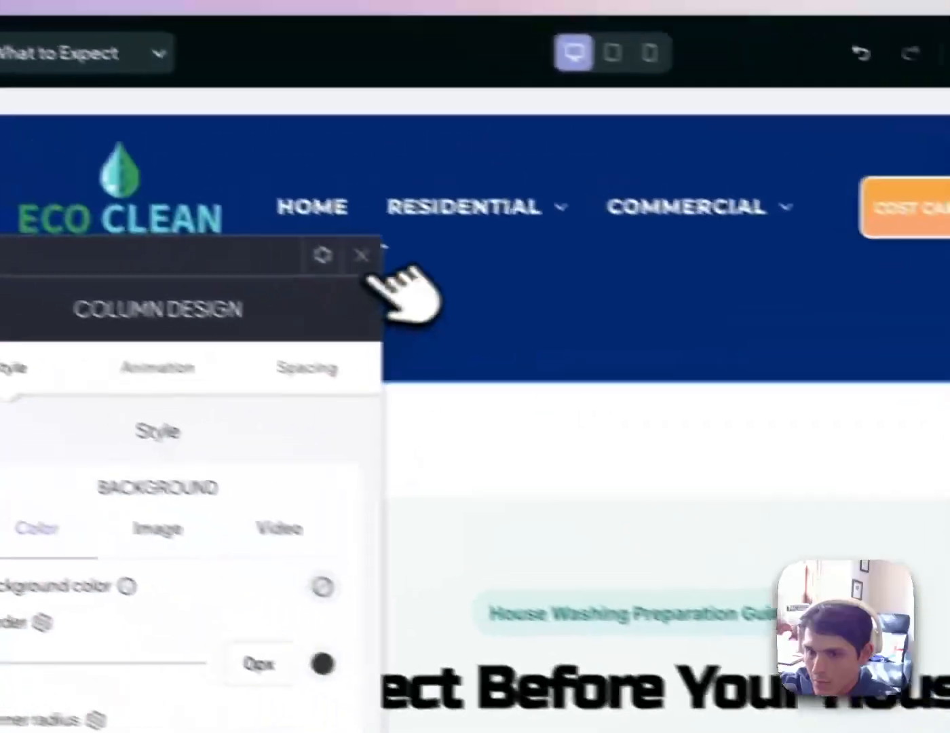
pyautogui.click(361, 255)
pyautogui.click(69, 469)
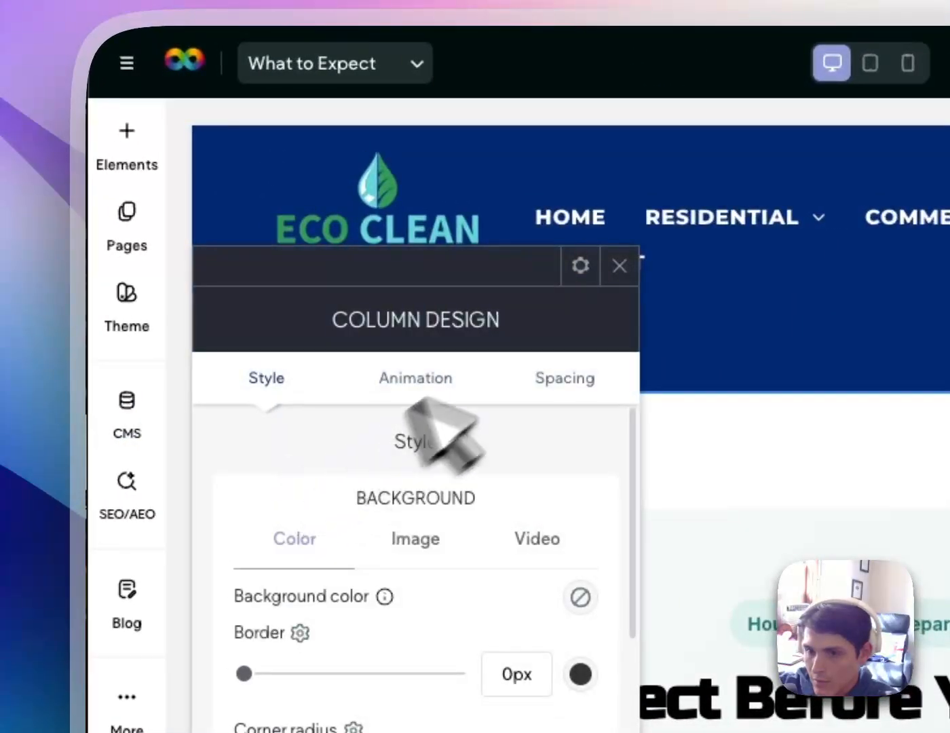
pyautogui.click(618, 264)
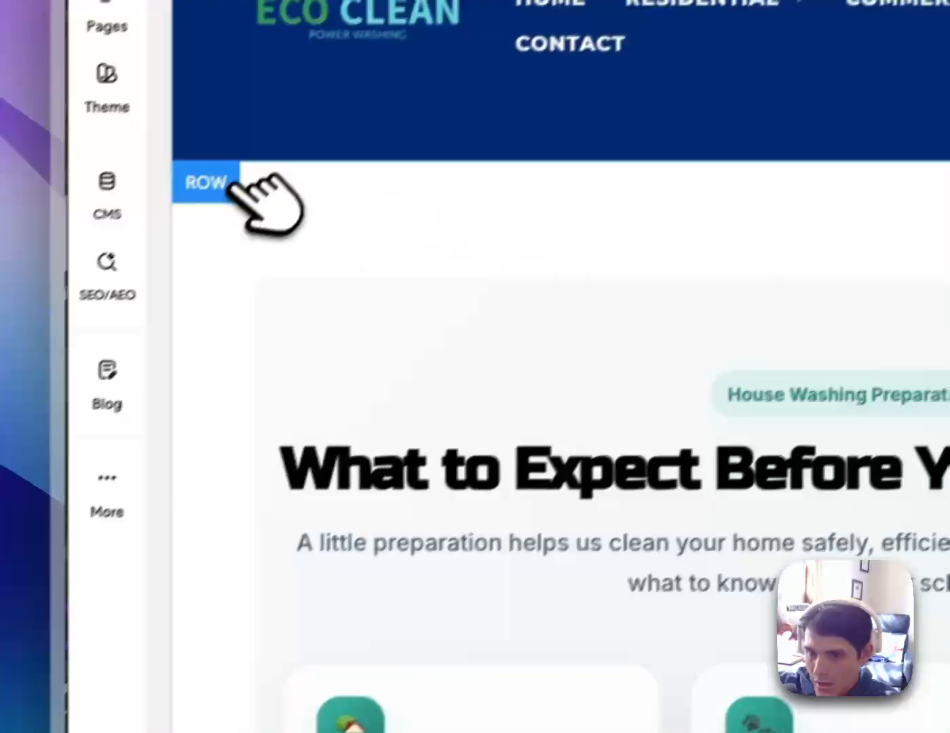
pyautogui.click(231, 182)
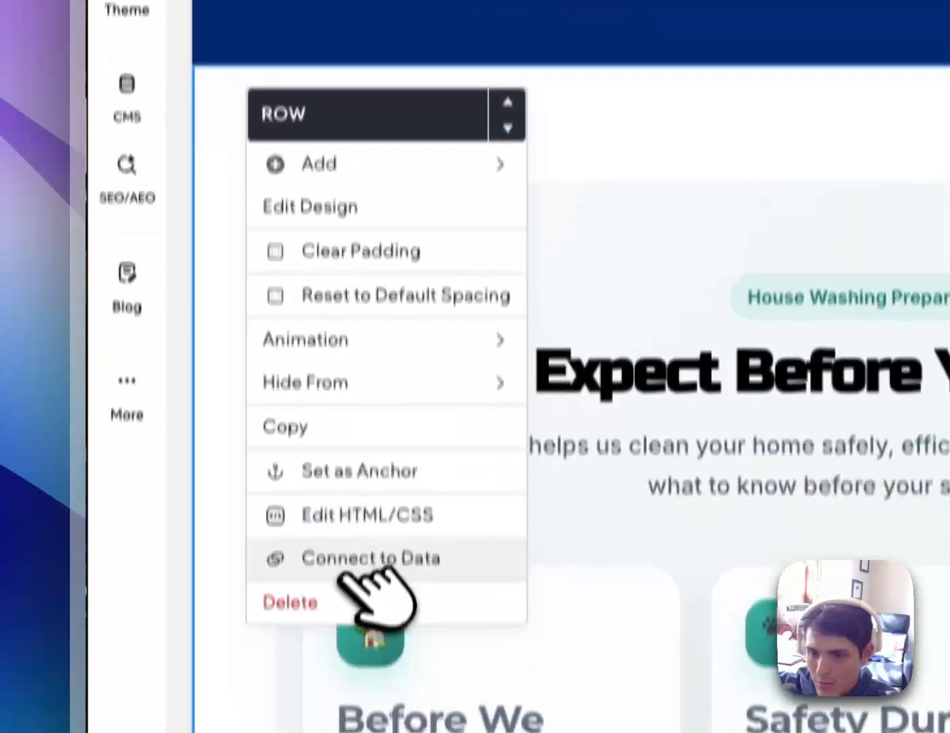
pyautogui.click(361, 680)
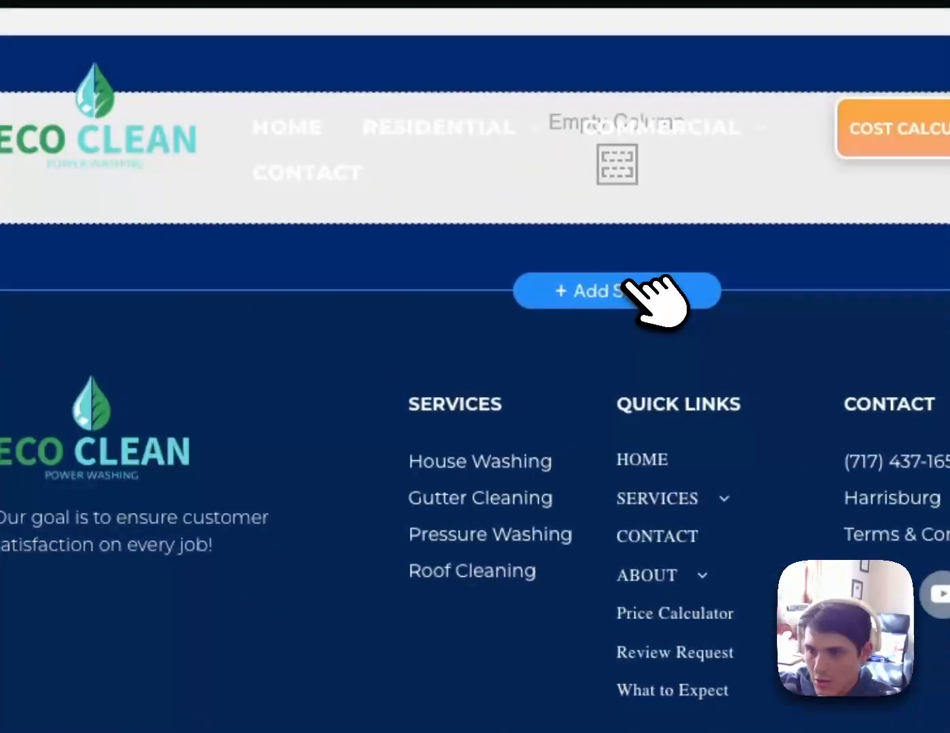
# Add a blank section with an HTML widget and paste the What to Expect guide code into it
pyautogui.click(635, 288)
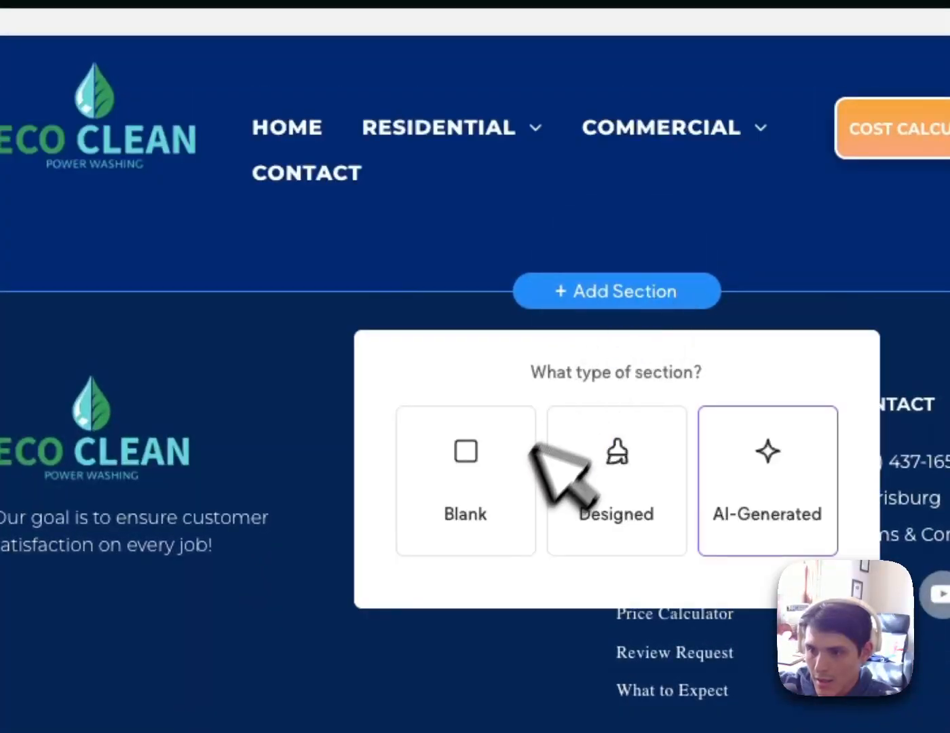
pyautogui.click(516, 482)
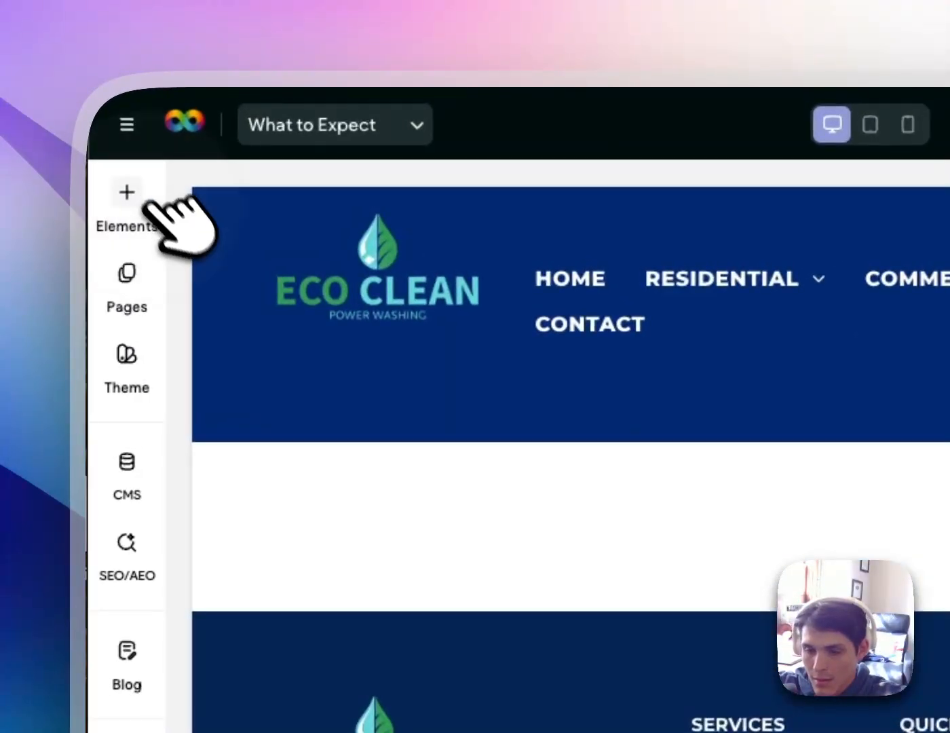
pyautogui.click(145, 203)
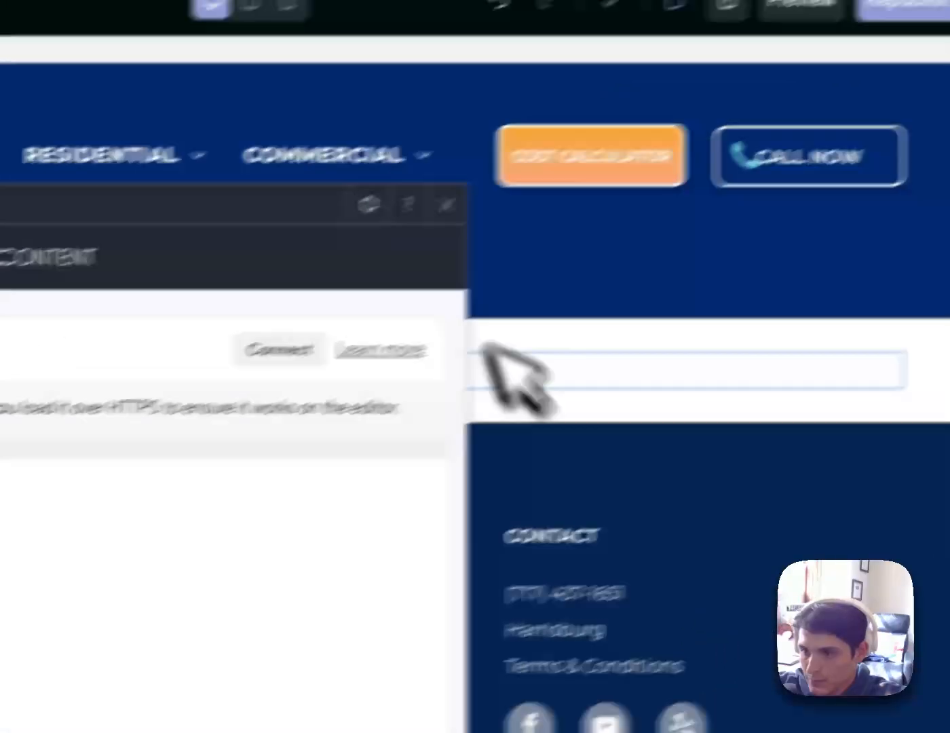
pyautogui.click(446, 206)
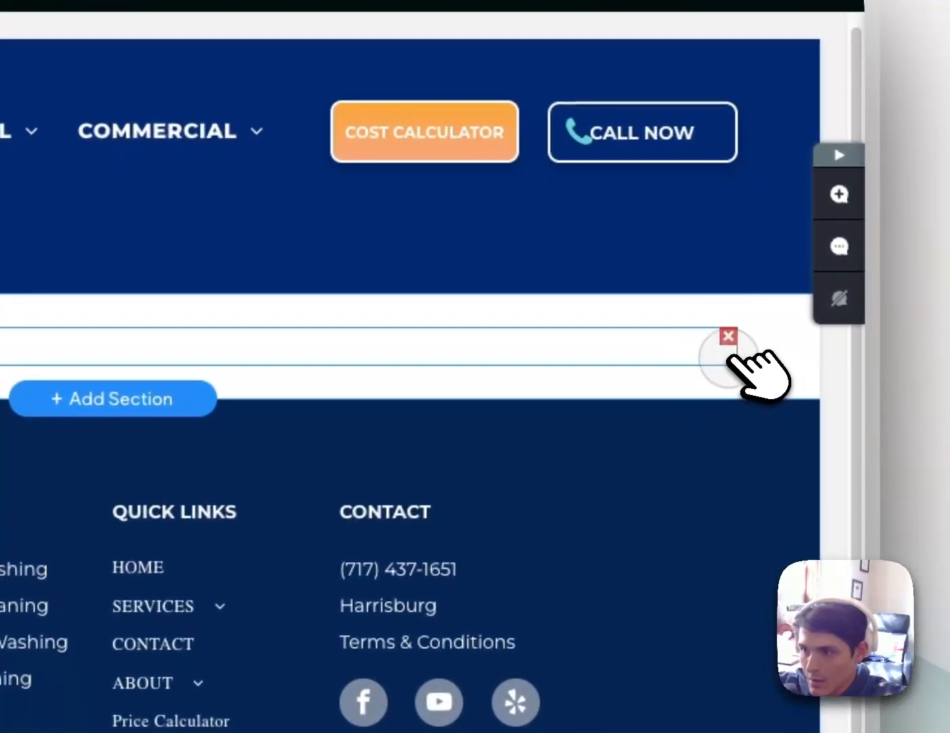
pyautogui.click(730, 355)
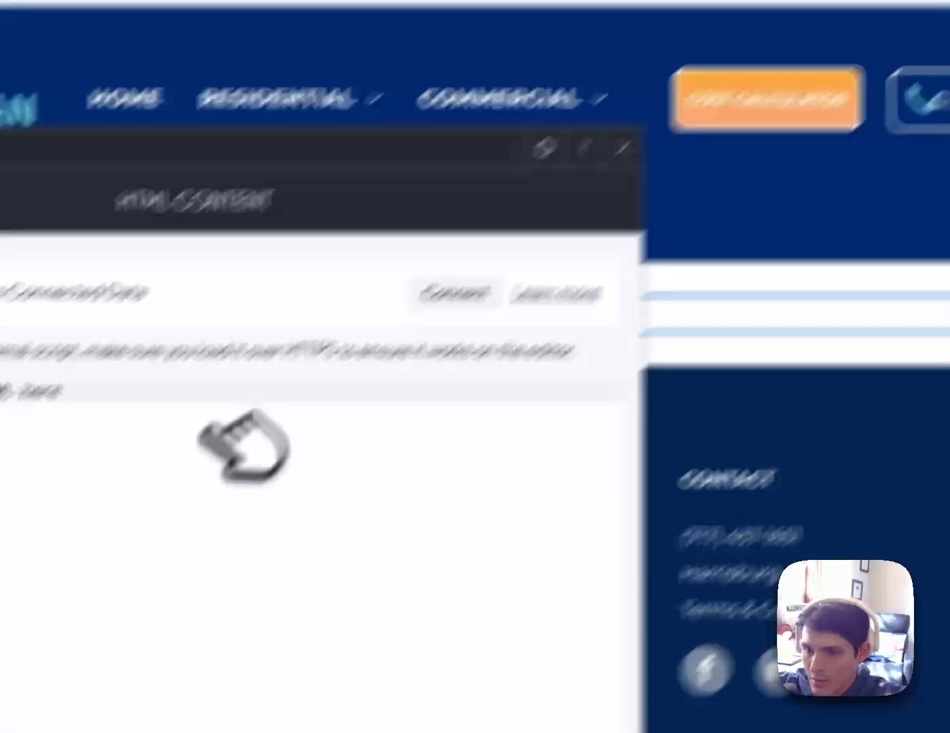
pyautogui.tripleClick(0, 464)
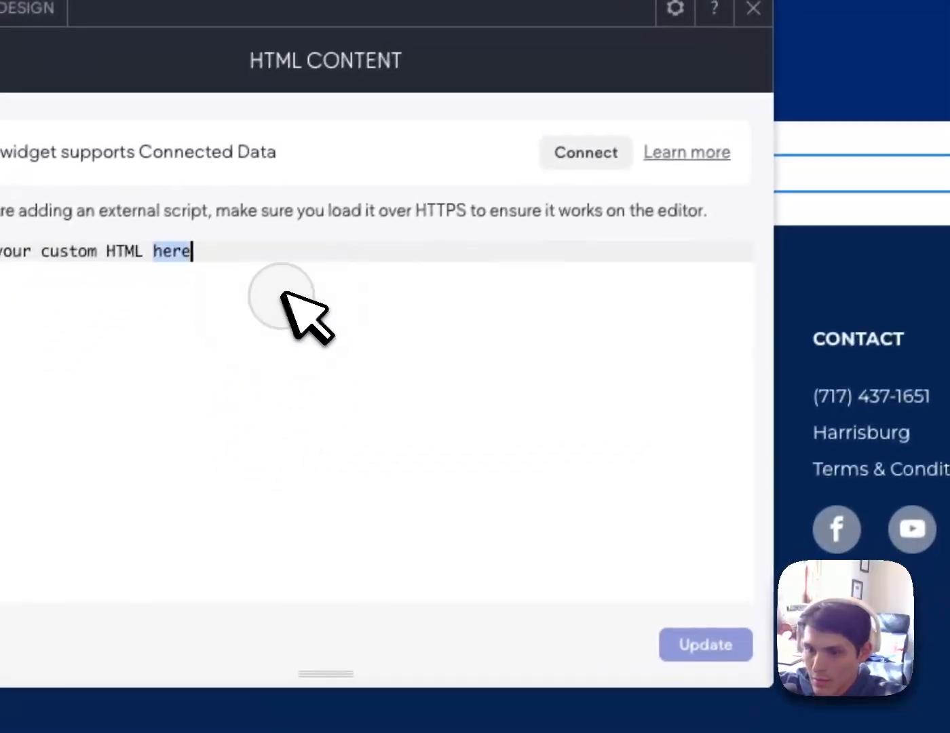
pyautogui.hotkey('ctrl', 'v')
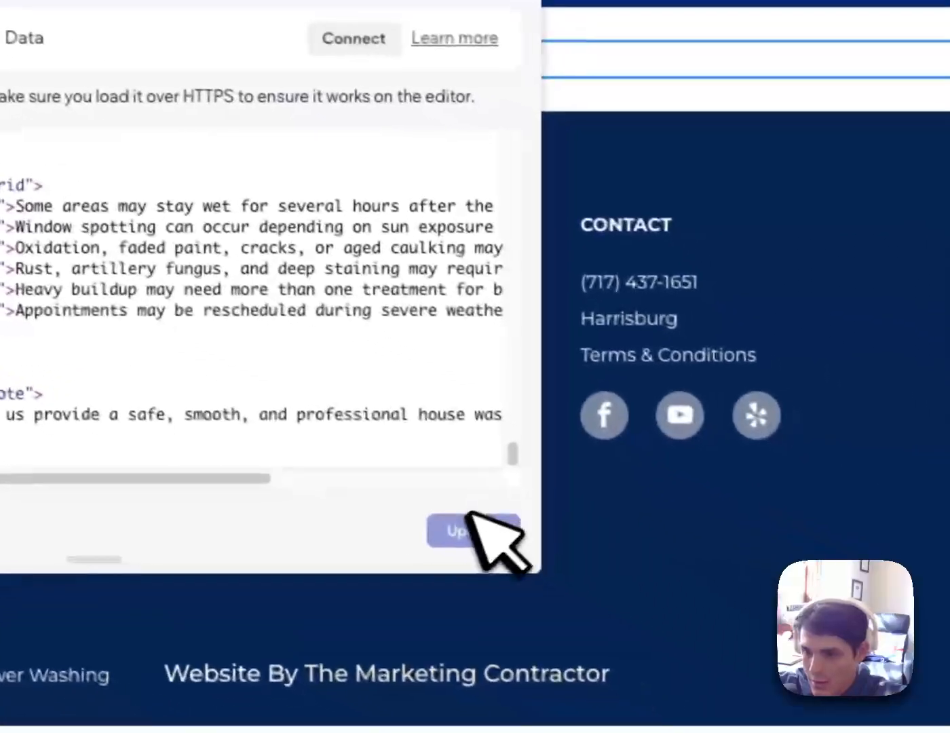
pyautogui.click(707, 642)
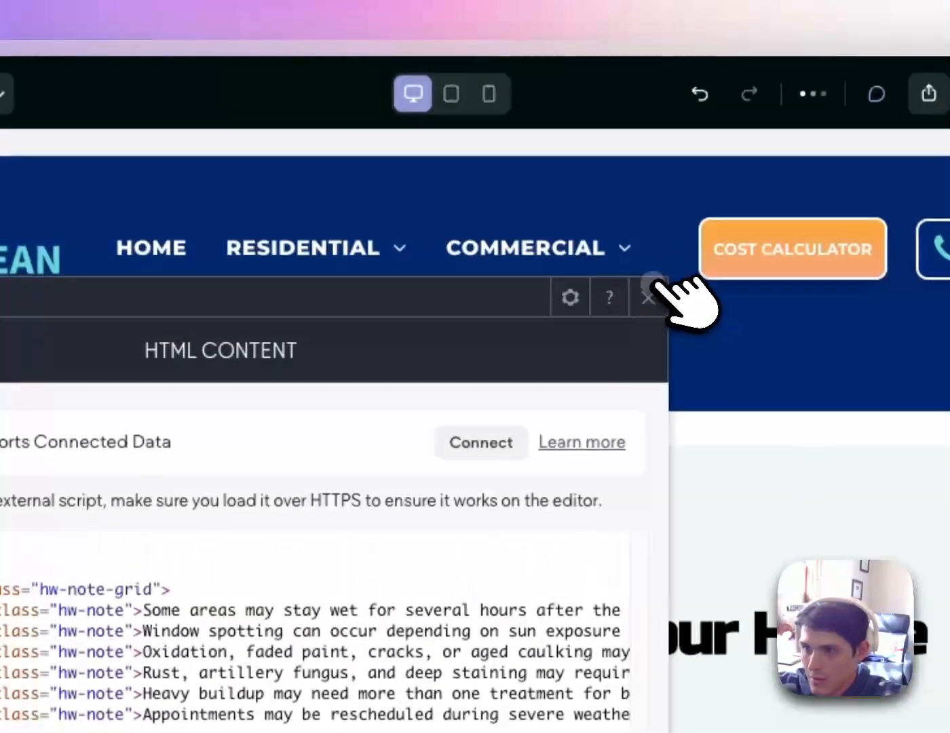
# Set every padding value on the new guide row to 0px with Clear all padding
pyautogui.click(626, 229)
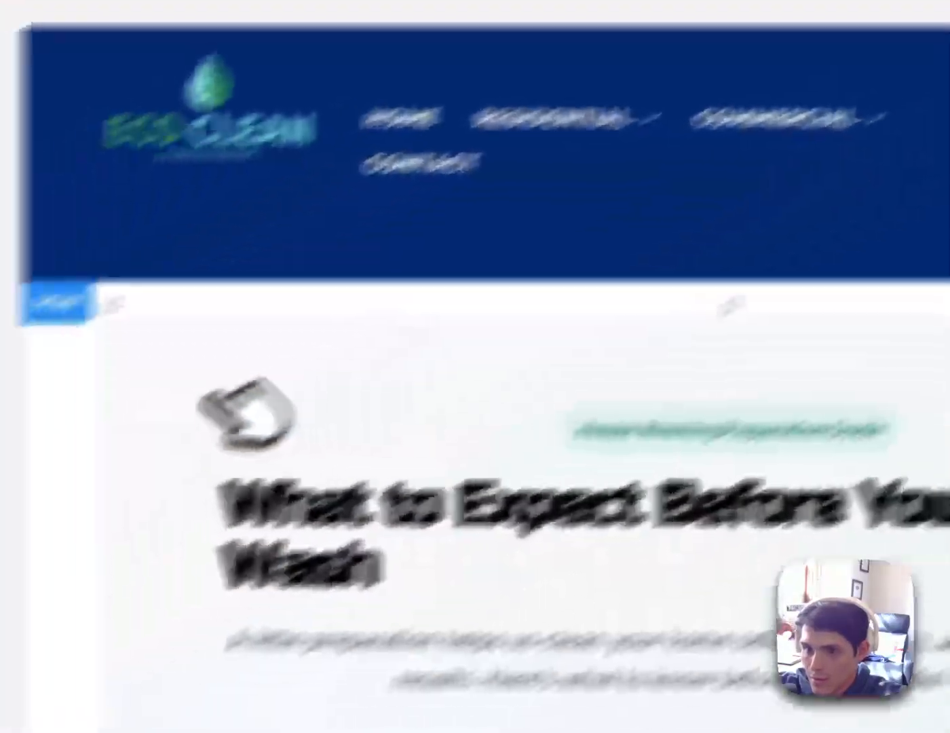
pyautogui.click(158, 339)
pyautogui.click(597, 192)
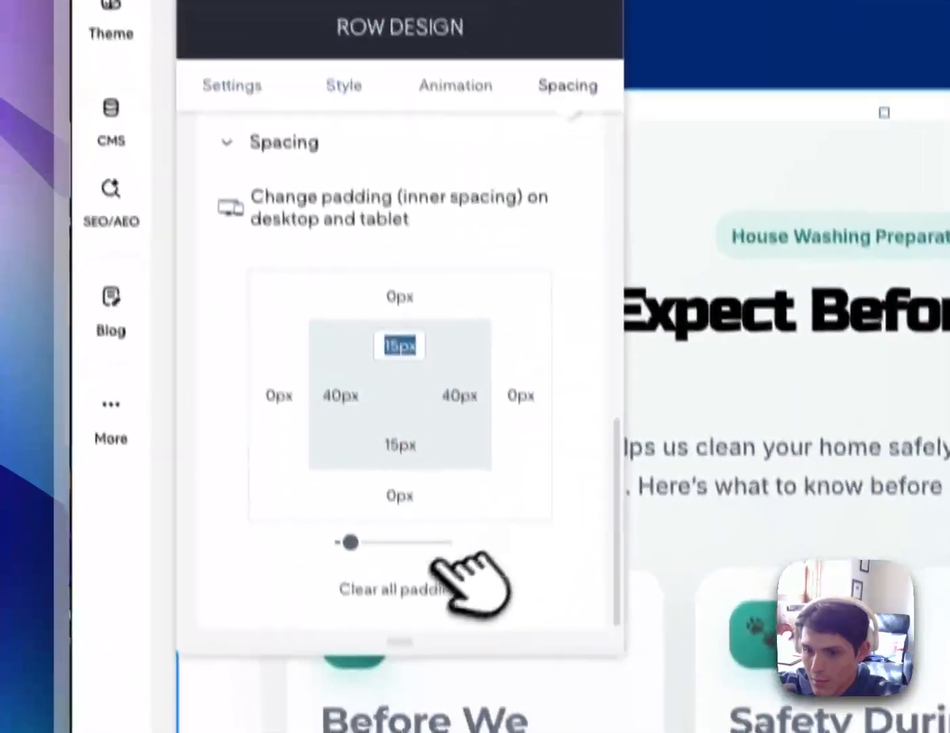
pyautogui.click(434, 692)
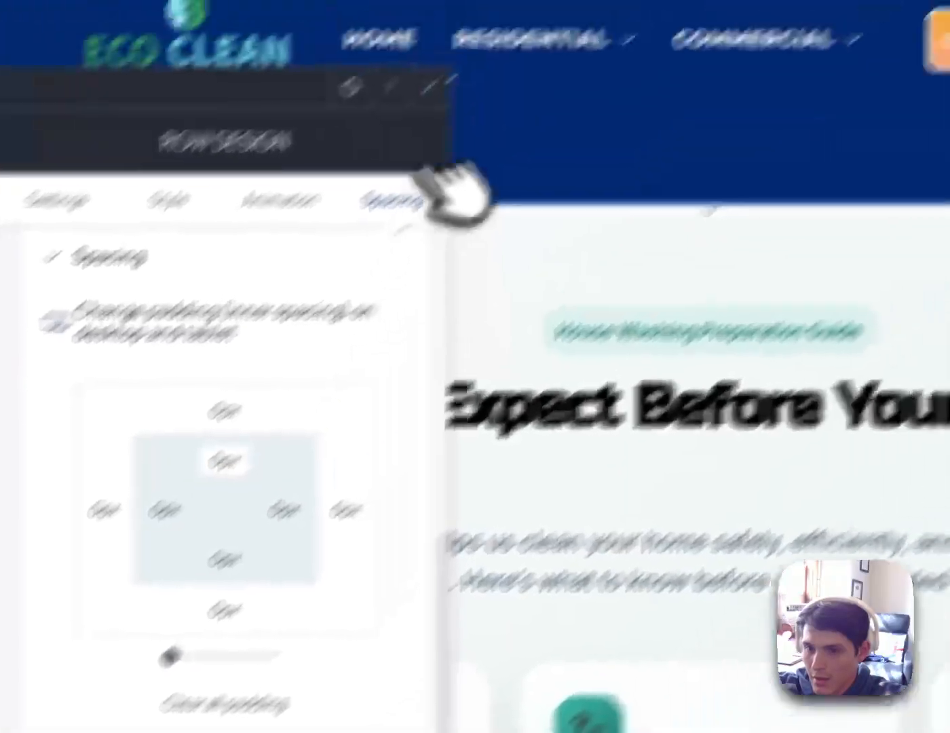
pyautogui.click(637, 0)
pyautogui.scroll(-10, 742, 184)
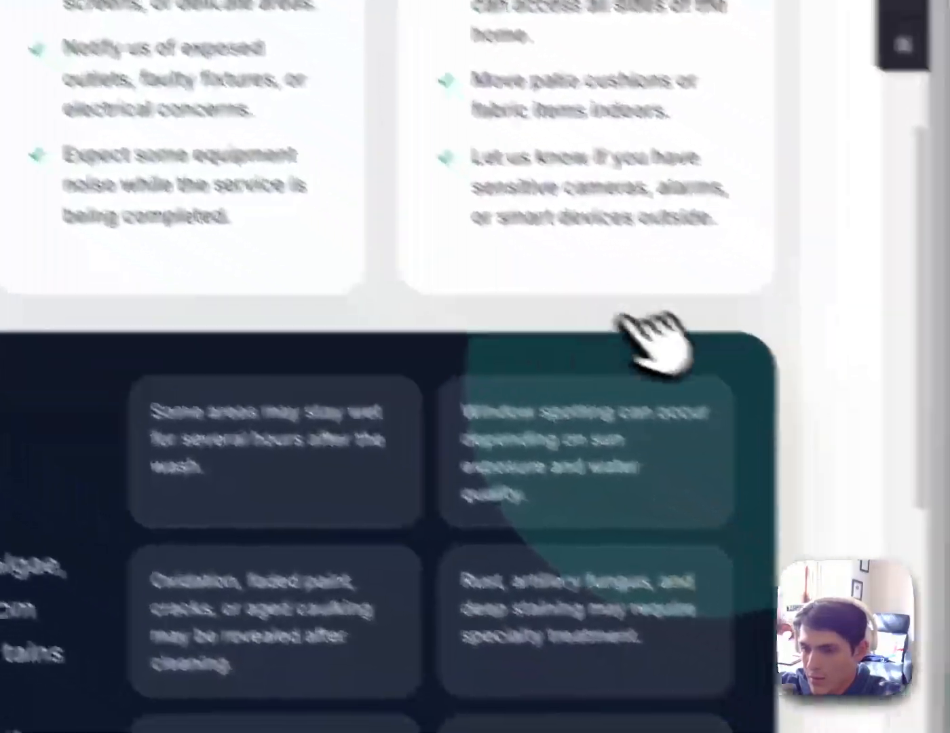
pyautogui.scroll(-5, 653, 336)
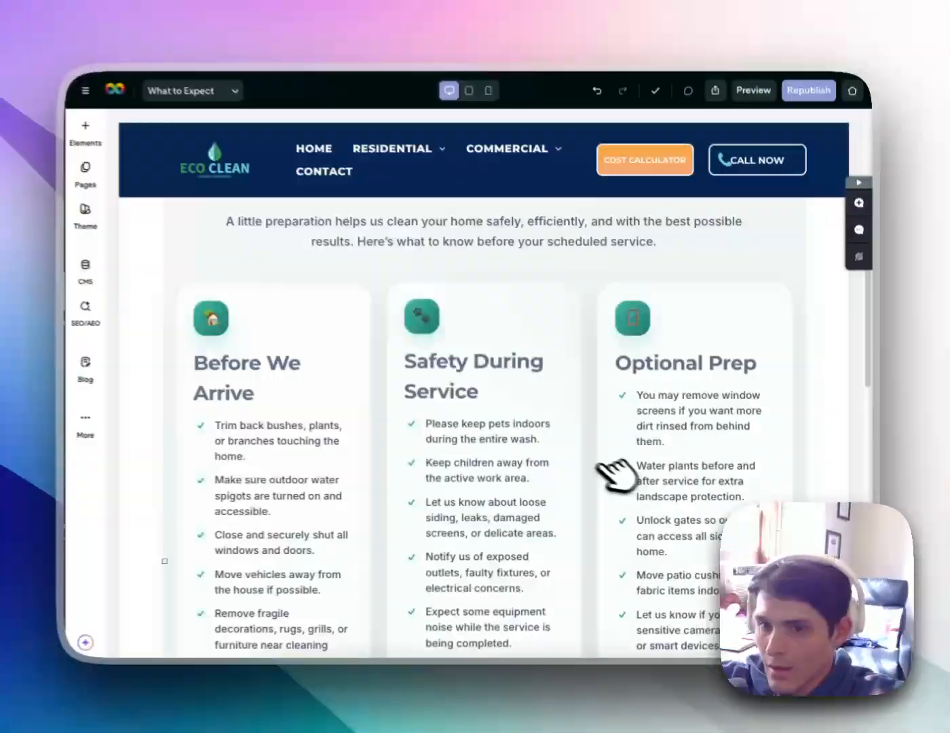
pyautogui.scroll(3, 614, 475)
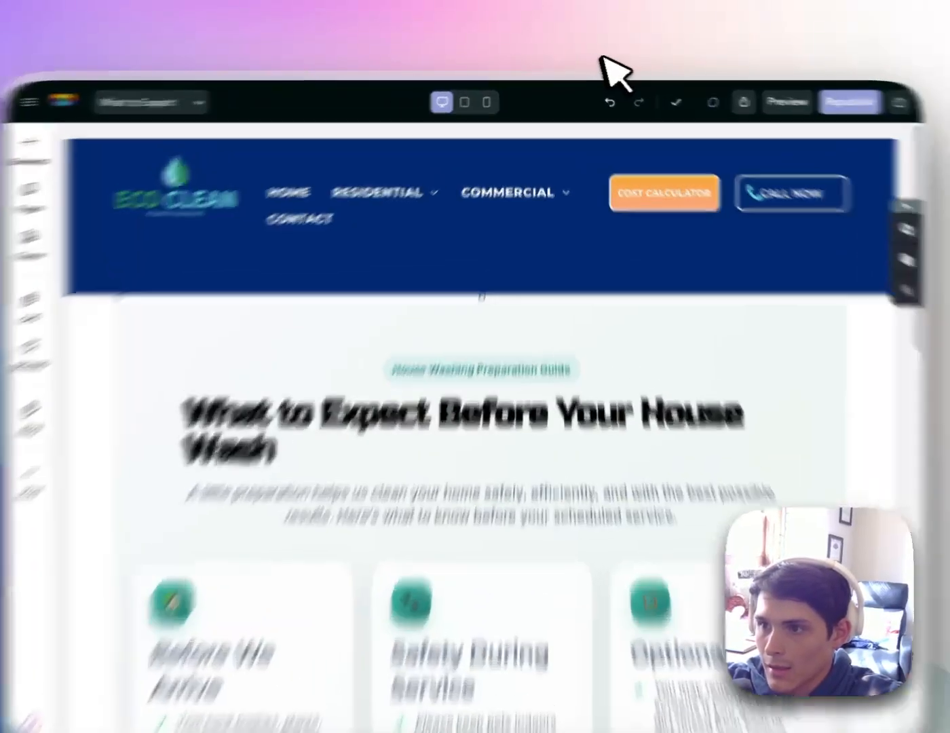
# Sample the guide's light #F6FAFA background with the colour-picker extension
pyautogui.click(610, 56)
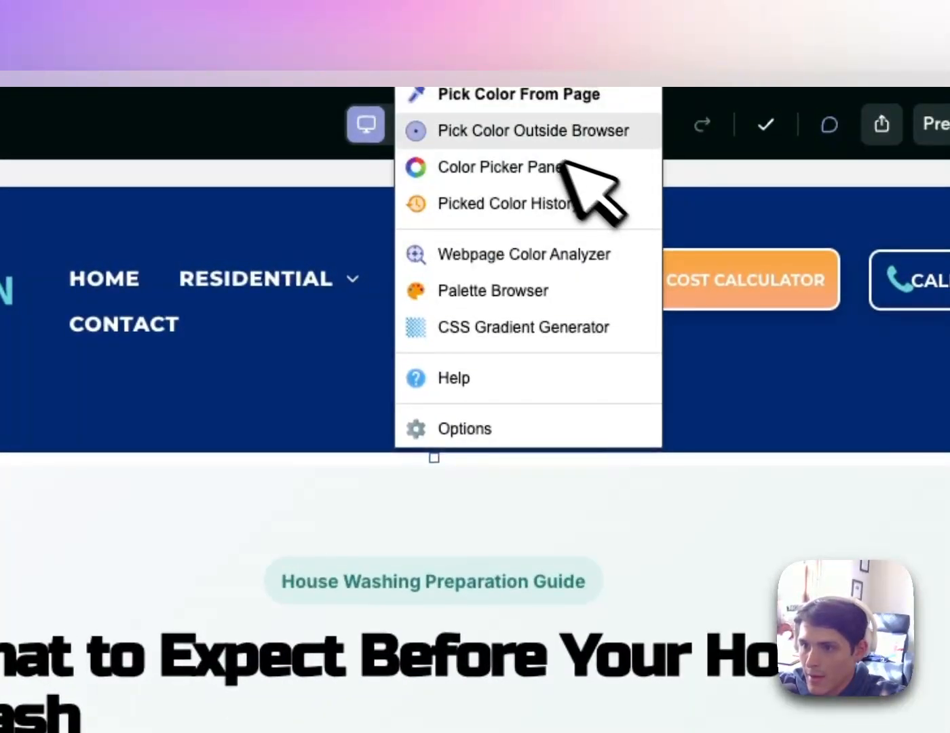
pyautogui.click(535, 95)
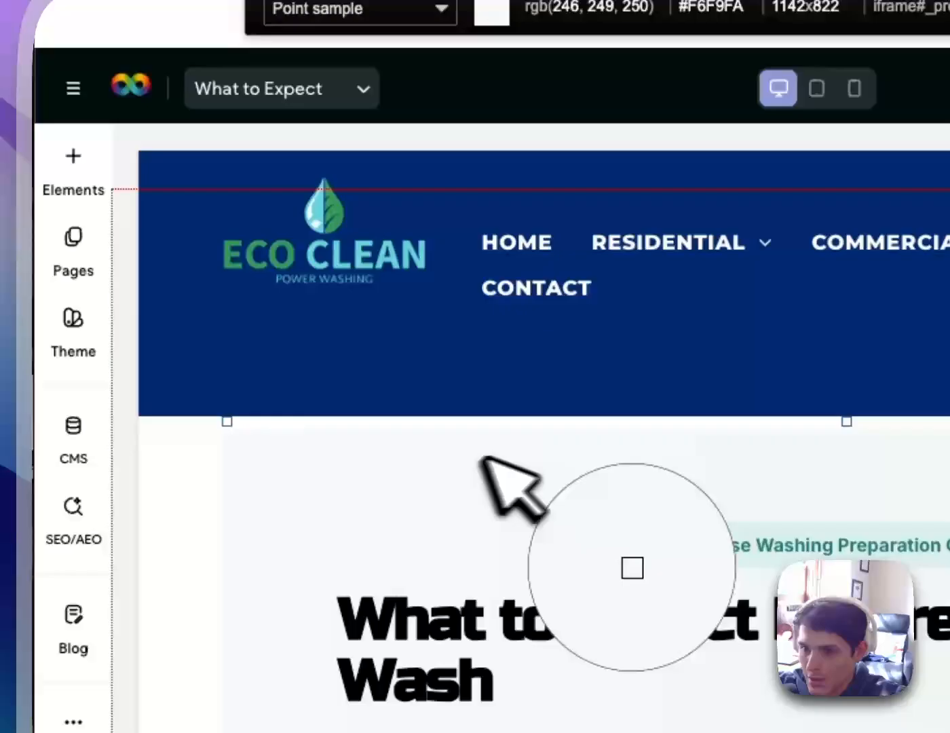
pyautogui.click(483, 459)
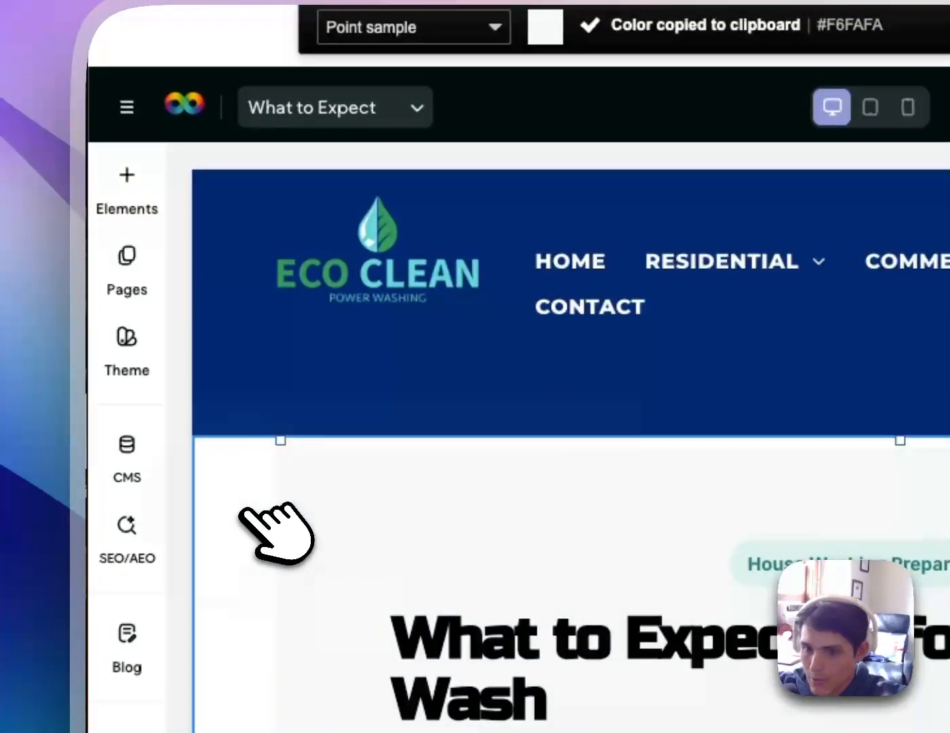
# Set the guide row's background colour to HEX #f6fafa
pyautogui.click(246, 513)
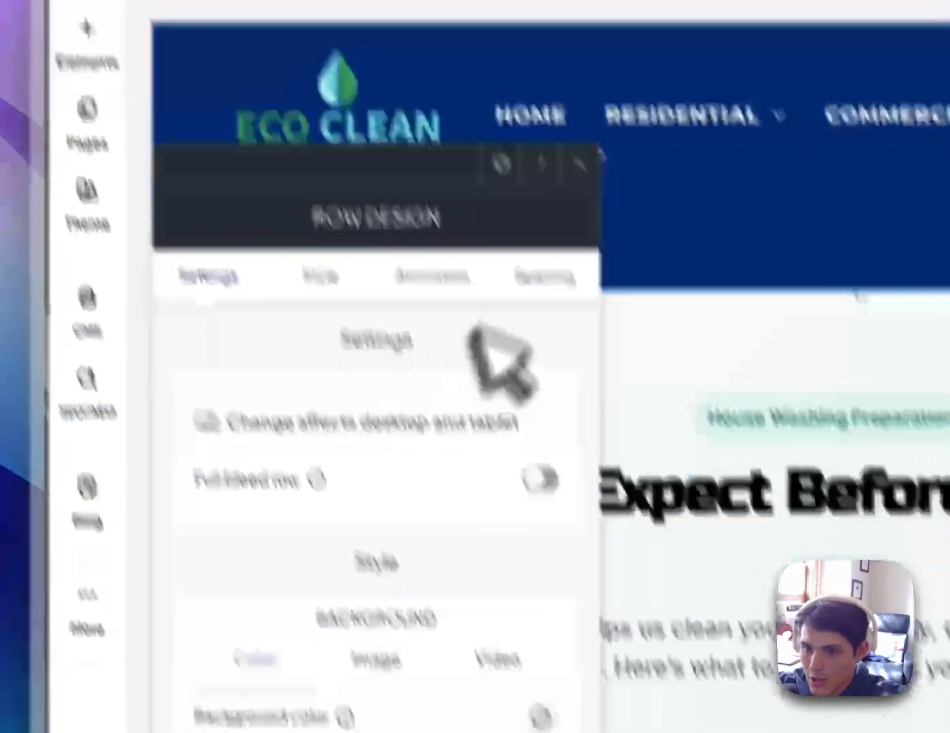
pyautogui.click(522, 182)
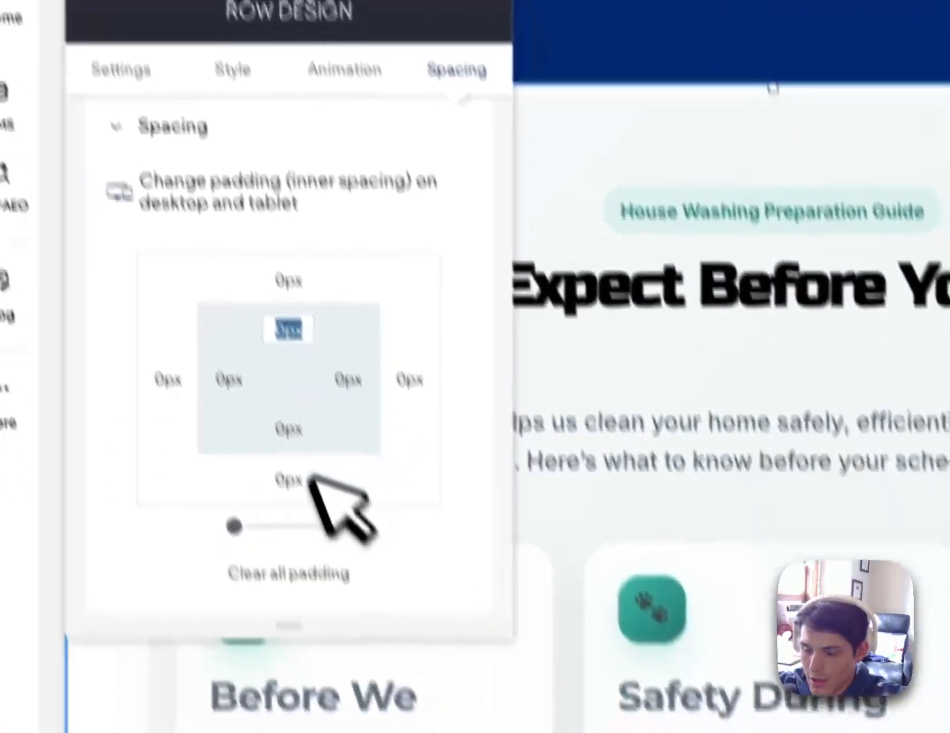
pyautogui.scroll(7, 376, 457)
pyautogui.click(438, 218)
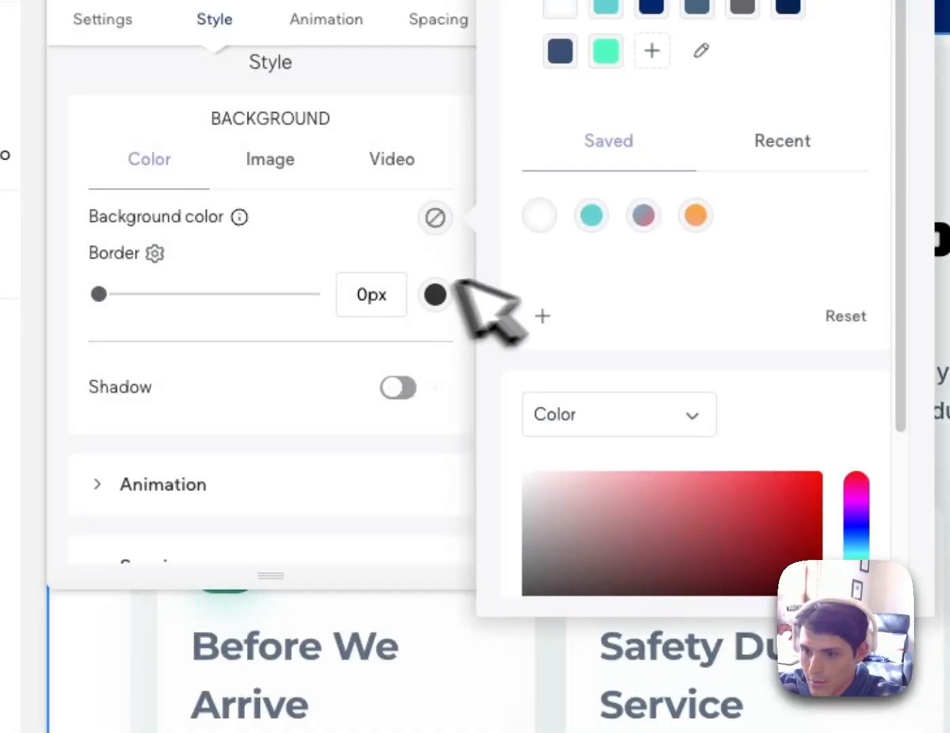
pyautogui.scroll(-3, 658, 445)
pyautogui.click(657, 475)
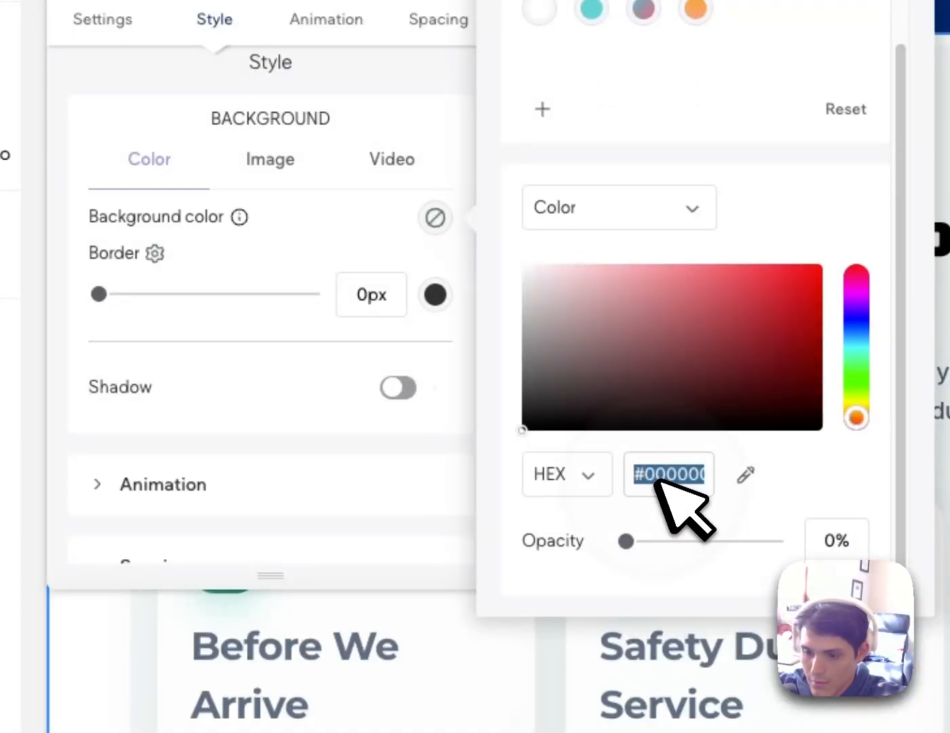
pyautogui.hotkey('ctrl', 'v')
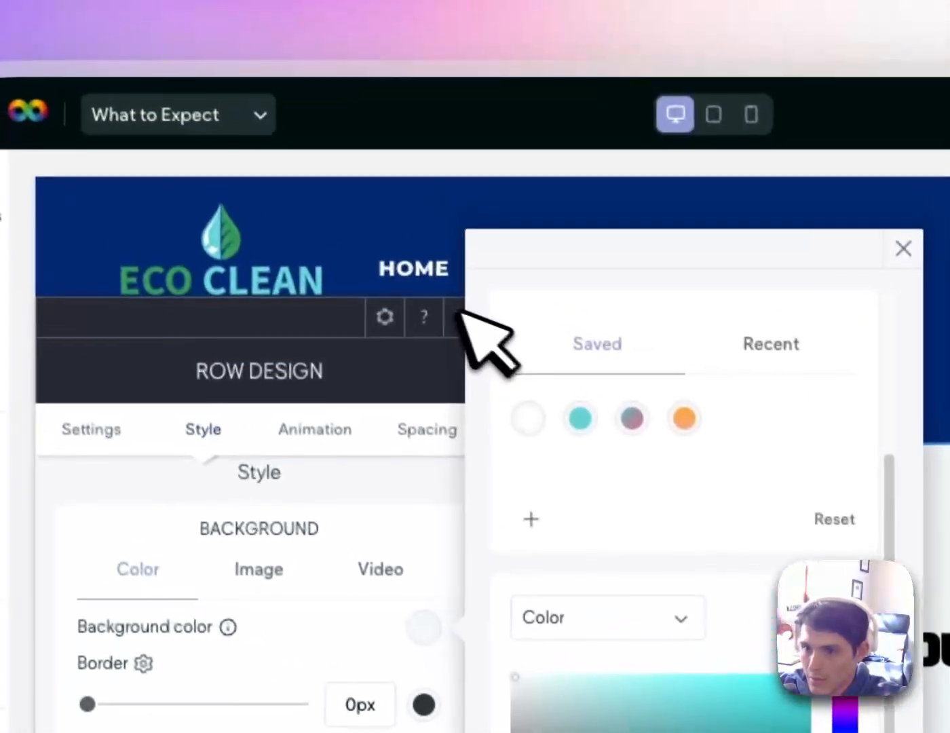
pyautogui.click(462, 313)
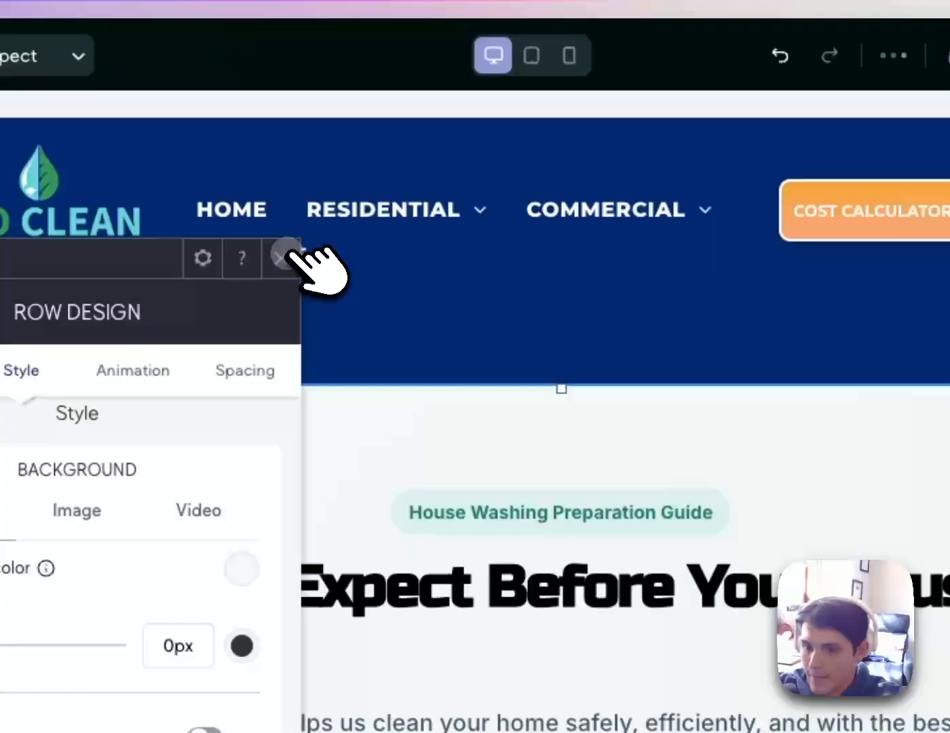
# Close the Row Design panel and scroll through the What to Expect page on desktop
pyautogui.click(458, 315)
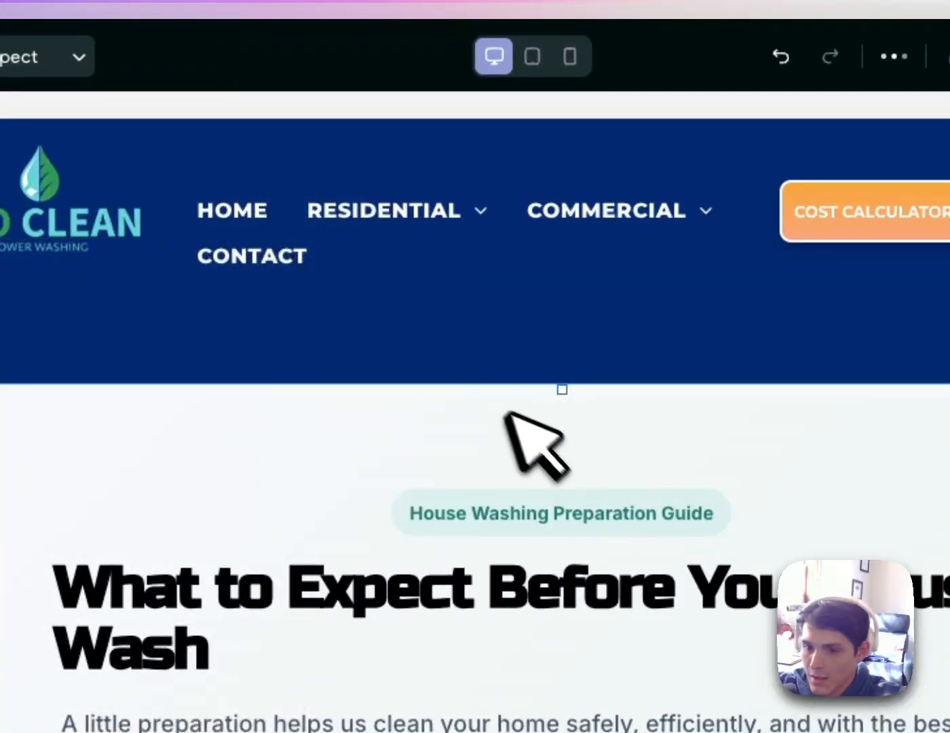
pyautogui.scroll(-5, 770, 614)
pyautogui.scroll(4, 773, 607)
pyautogui.scroll(-4, 774, 607)
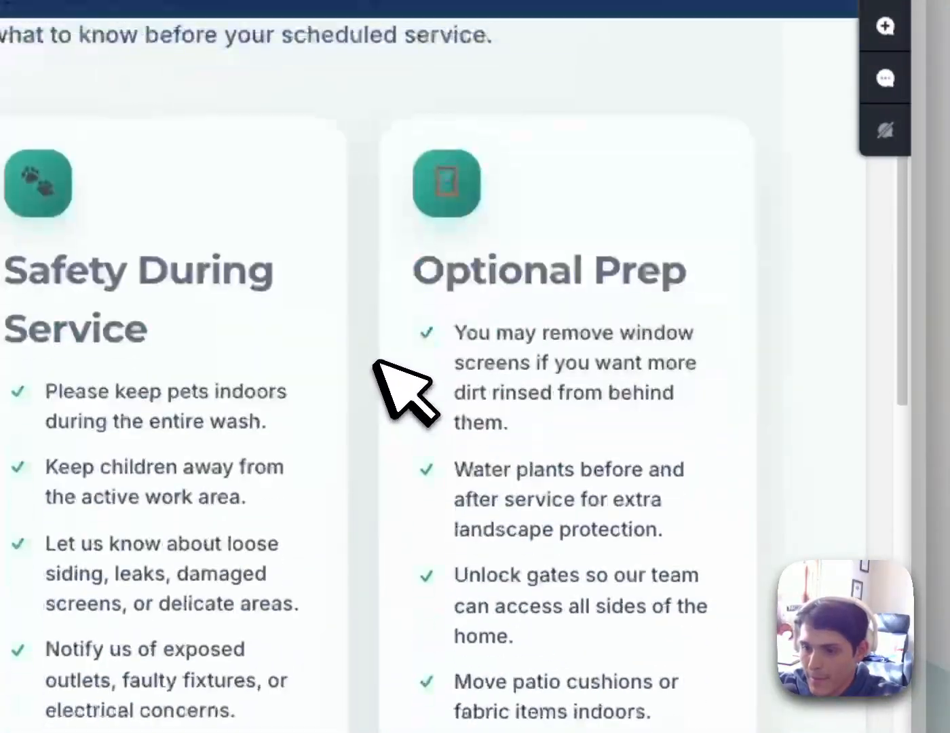
pyautogui.scroll(-5, 376, 363)
pyautogui.scroll(3, 665, 434)
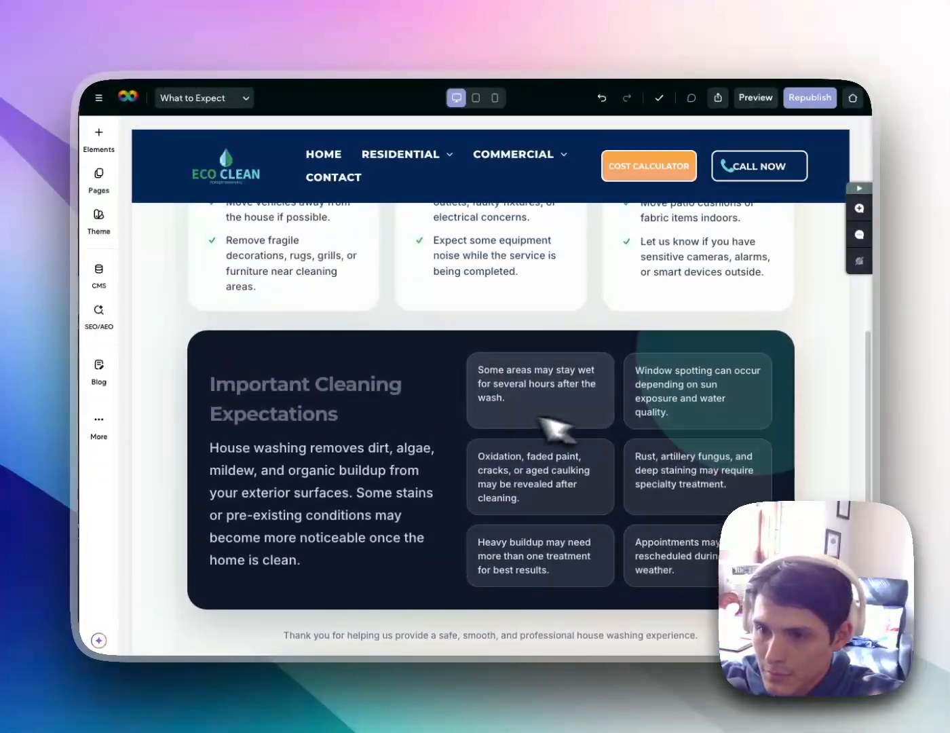
pyautogui.scroll(10, 475, 394)
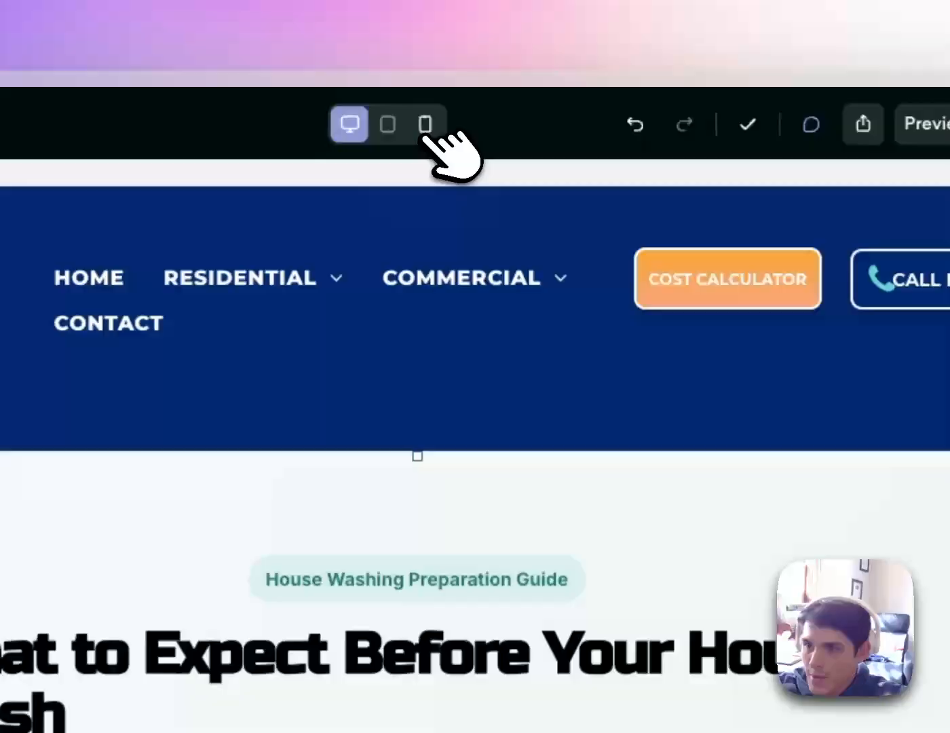
# Switch Duda to the mobile layout and scroll through the stacked guide page
pyautogui.click(495, 98)
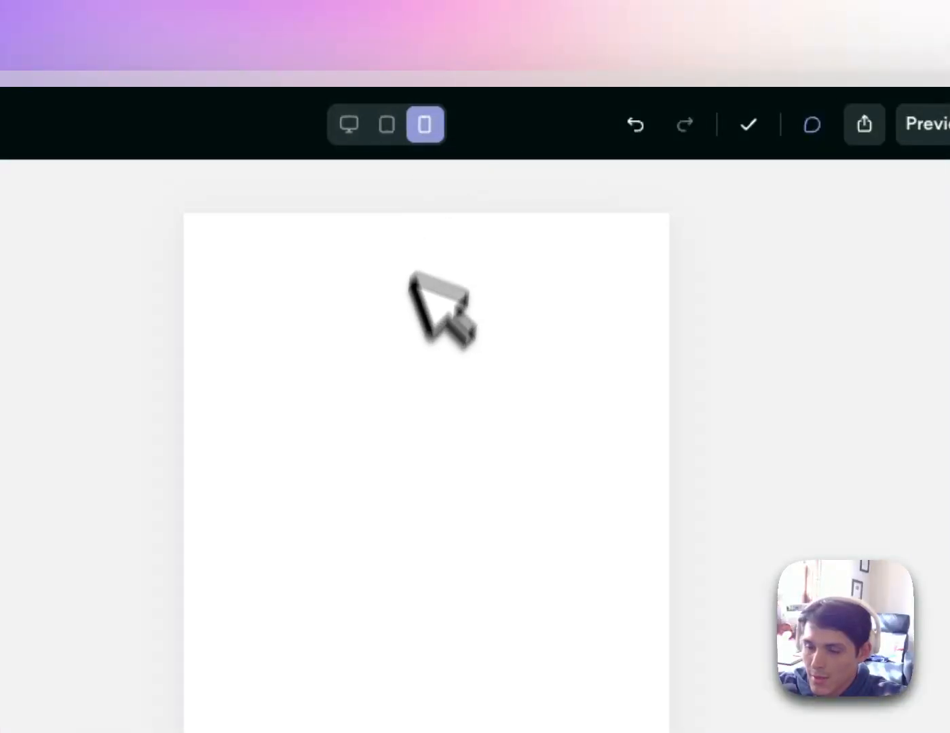
pyautogui.click(475, 384)
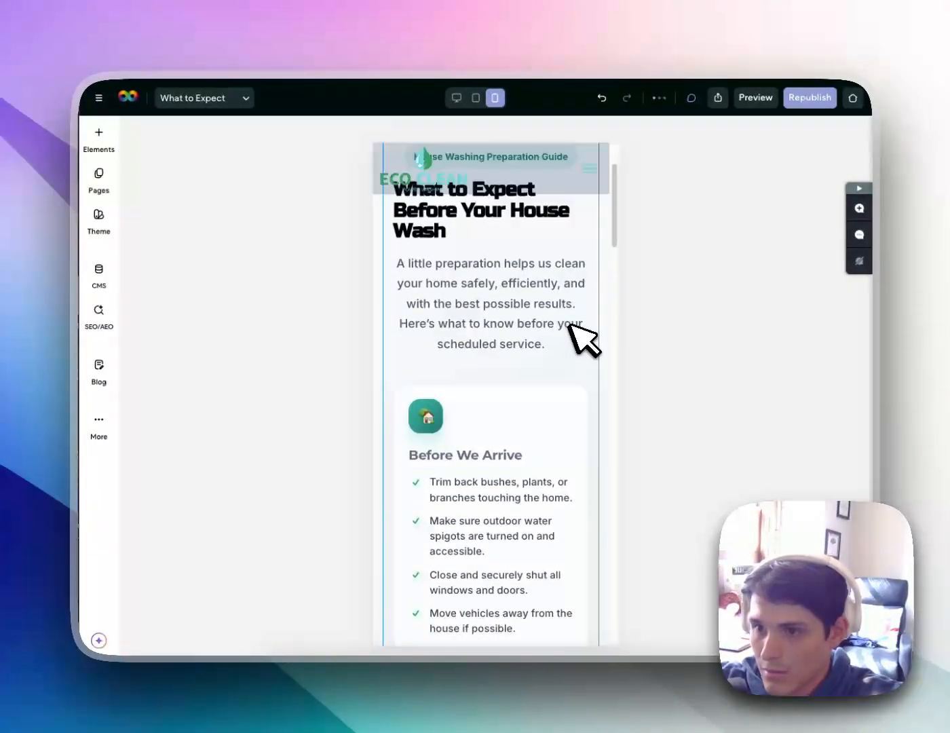
pyautogui.scroll(-2, 584, 342)
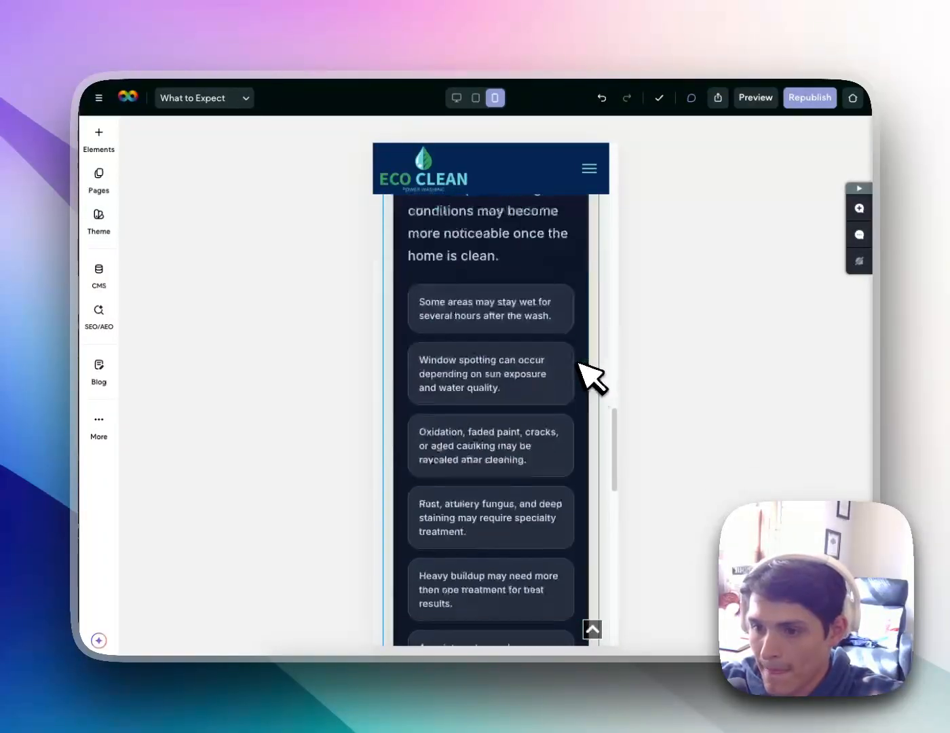
pyautogui.scroll(-5, 592, 376)
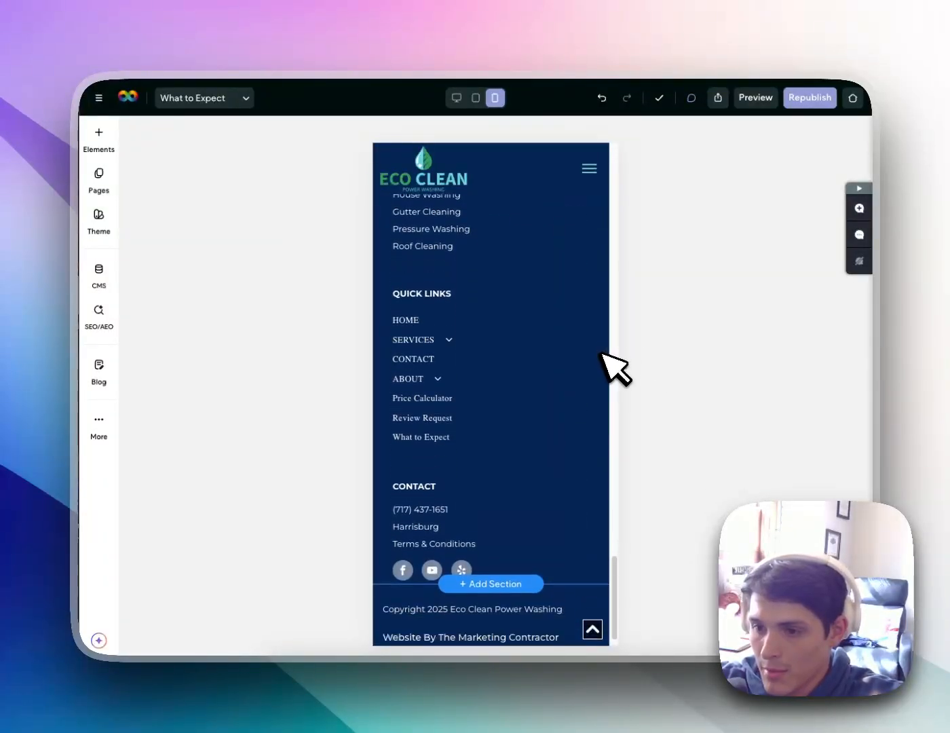
pyautogui.scroll(10, 601, 352)
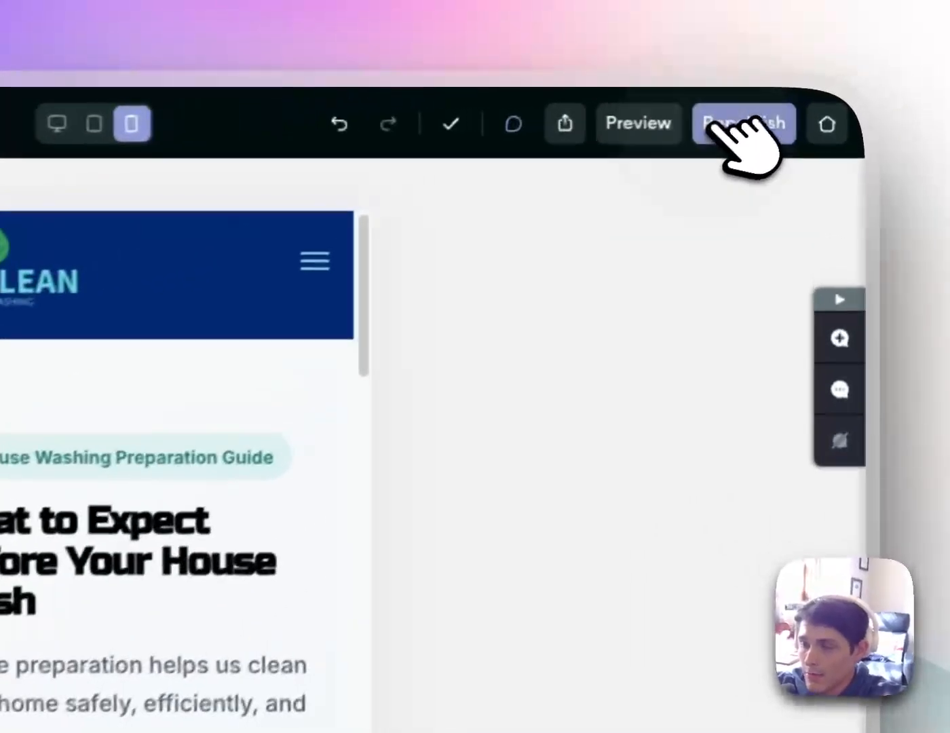
# Republish the Eco Clean site until the 'Your site is published!' confirmation appears
pyautogui.click(804, 99)
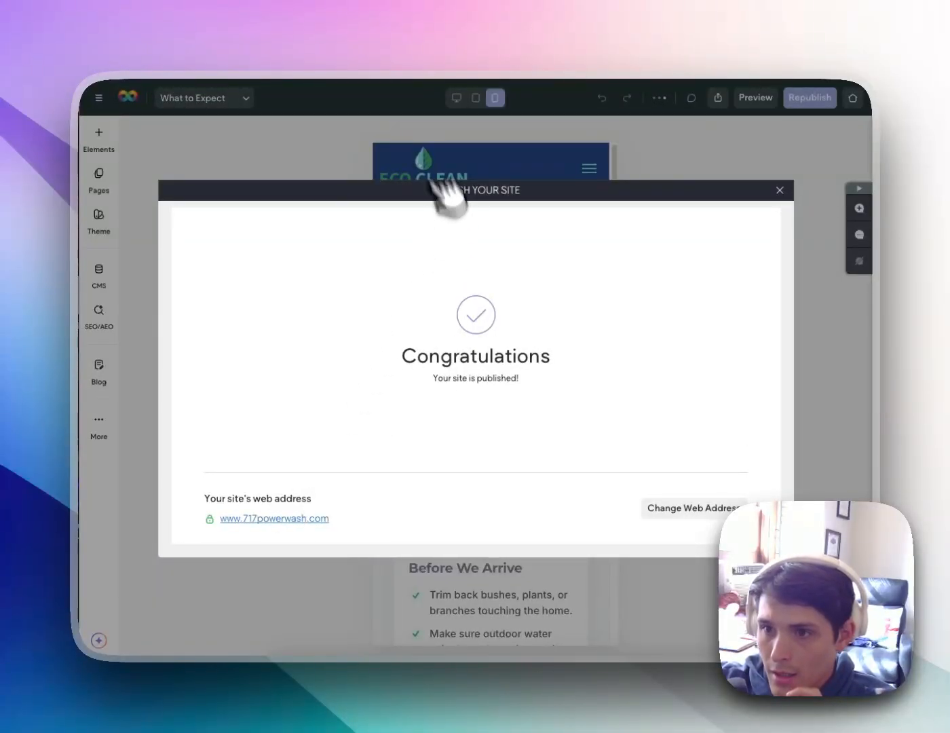
# Open the live Eco Clean site and enter the What to Expect page address
pyautogui.click(298, 517)
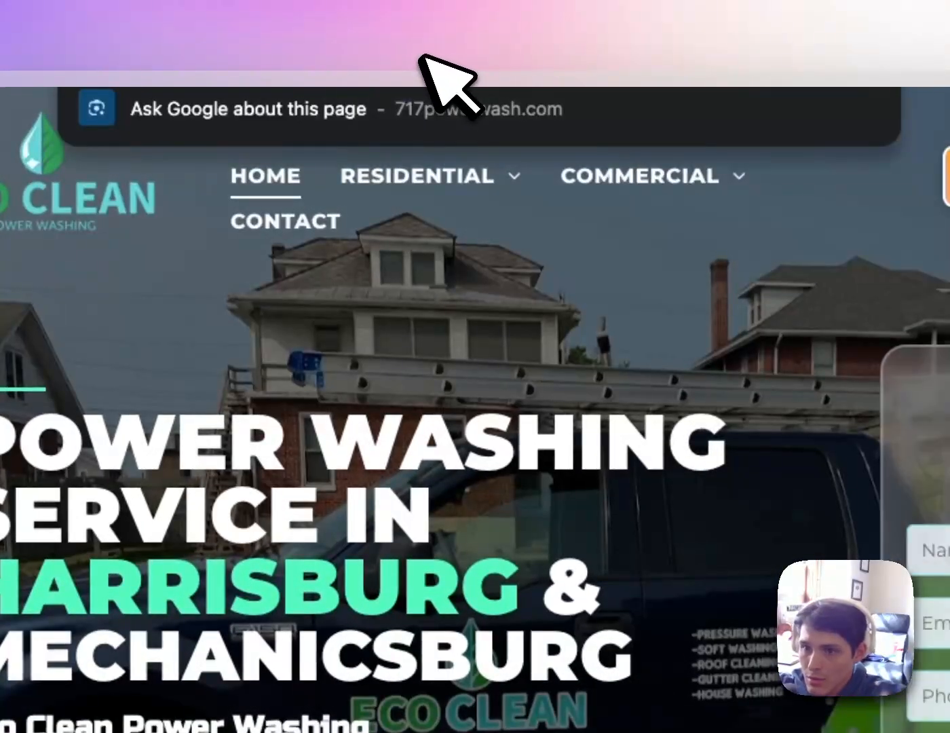
pyautogui.click(423, 57)
pyautogui.write('www.717powerwash.com/what0')
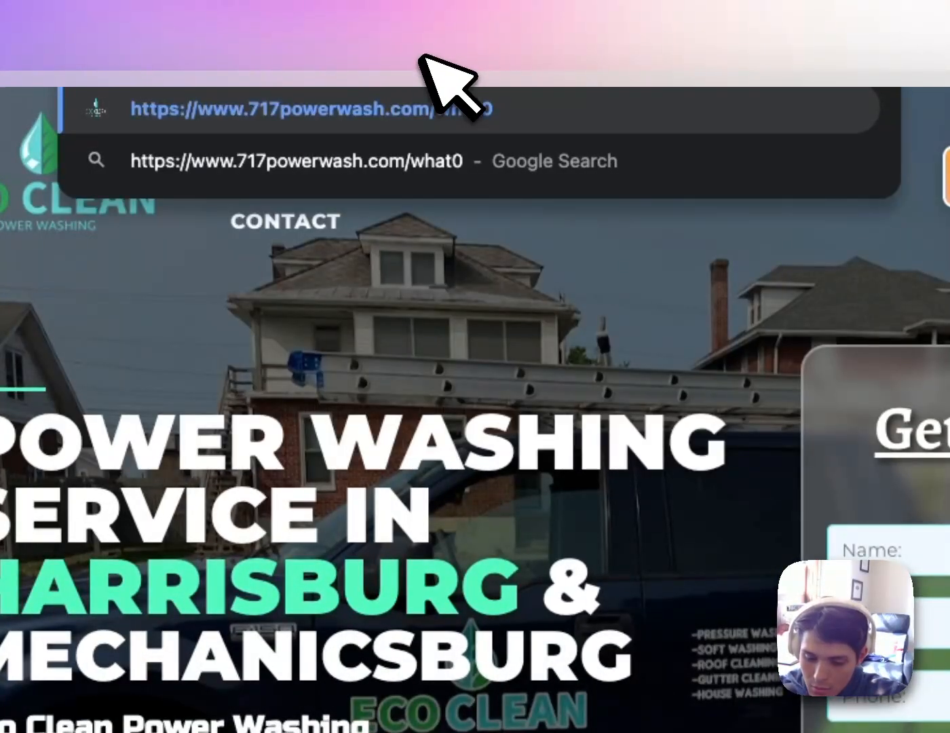
pyautogui.write('to0expect')
pyautogui.press('Return')
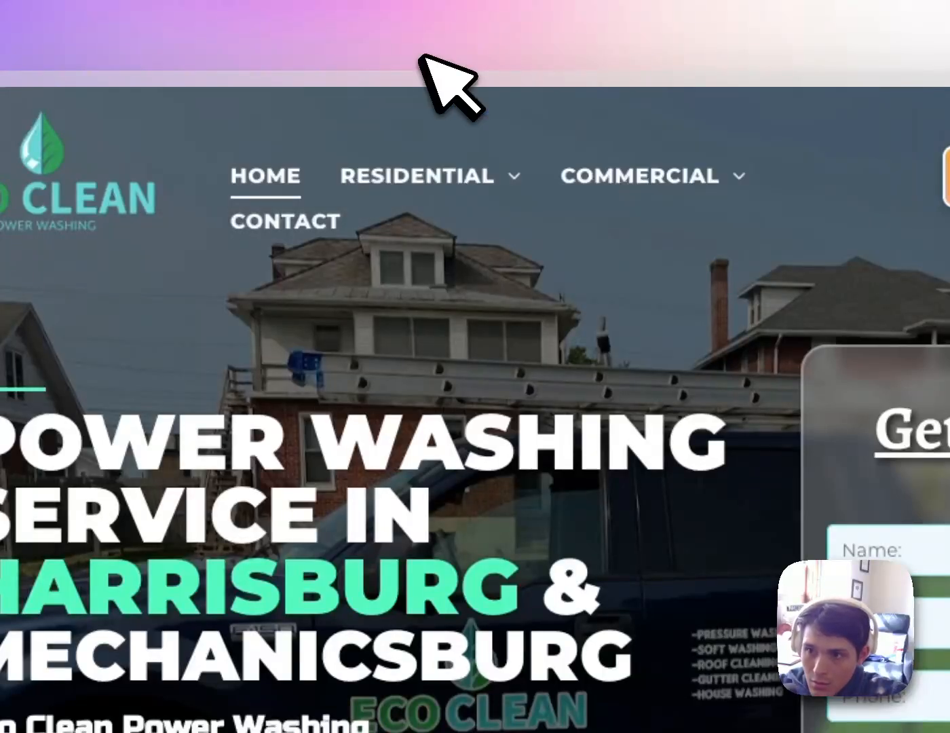
# Correct the address to /what-to-expect and scroll the loaded guide page
pyautogui.click(423, 49)
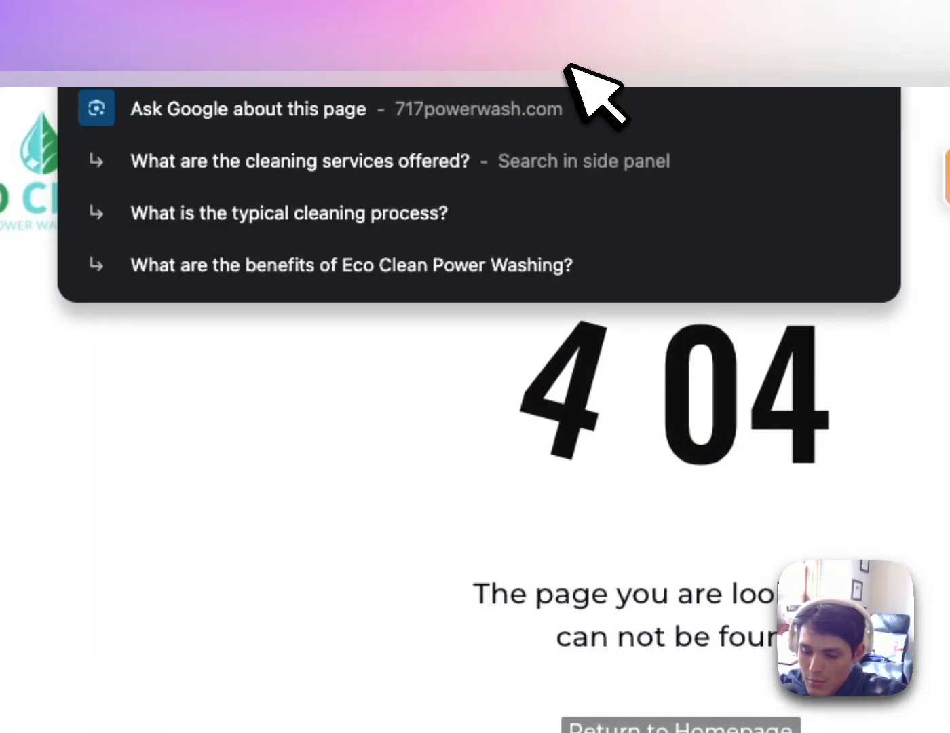
pyautogui.press('BackSpace')
pyautogui.press('BackSpace')
pyautogui.press('BackSpace')
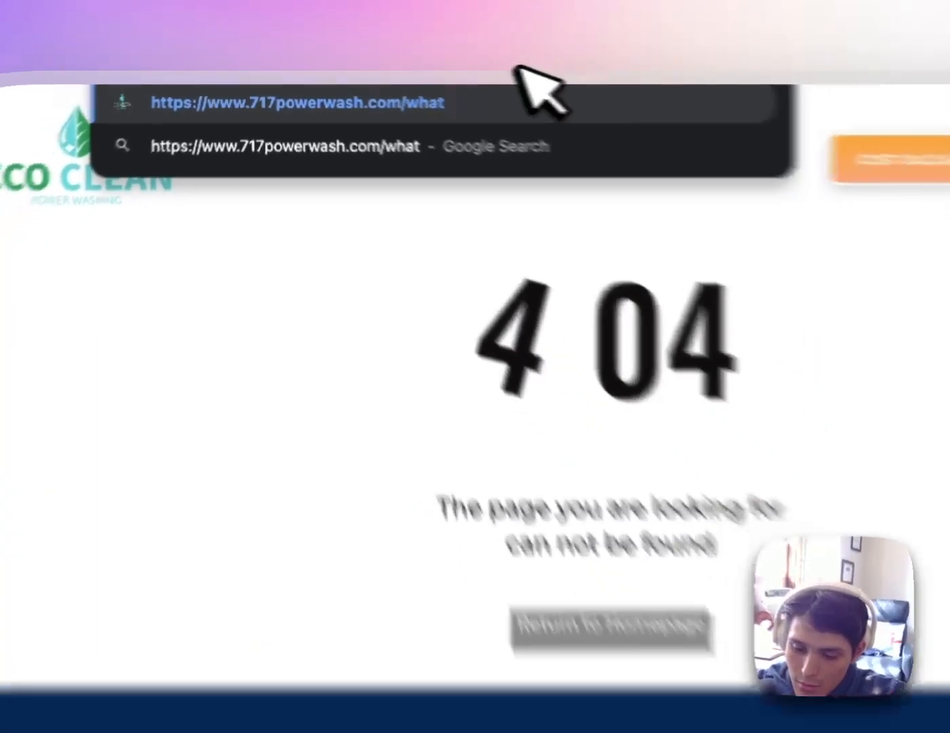
pyautogui.write('-to-ex')
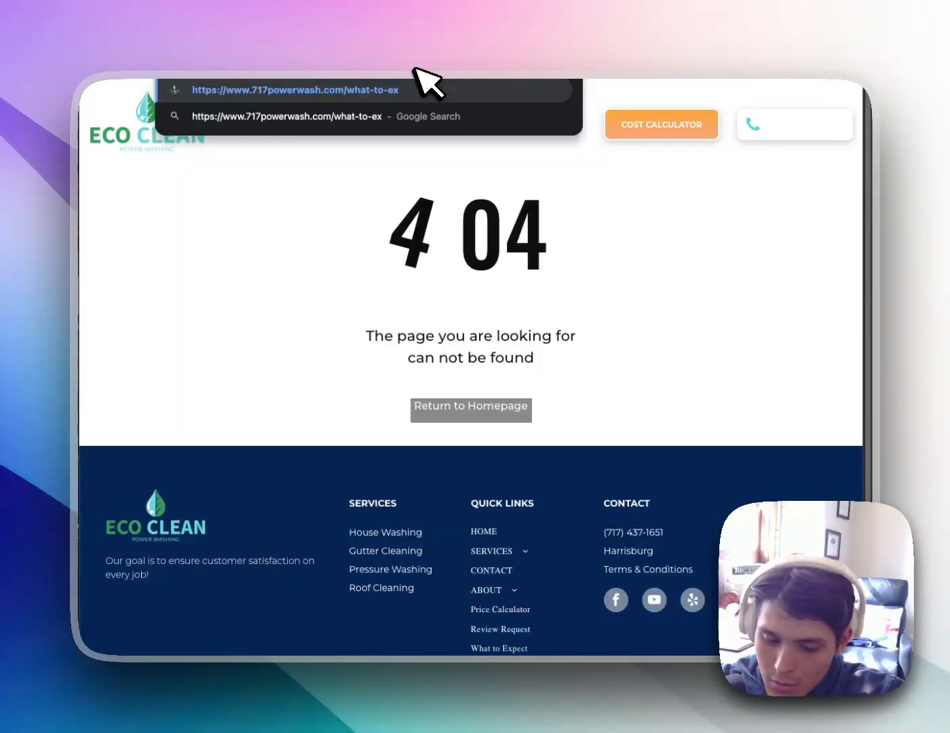
pyautogui.write('pec')
pyautogui.press('Return')
pyautogui.click(335, 68)
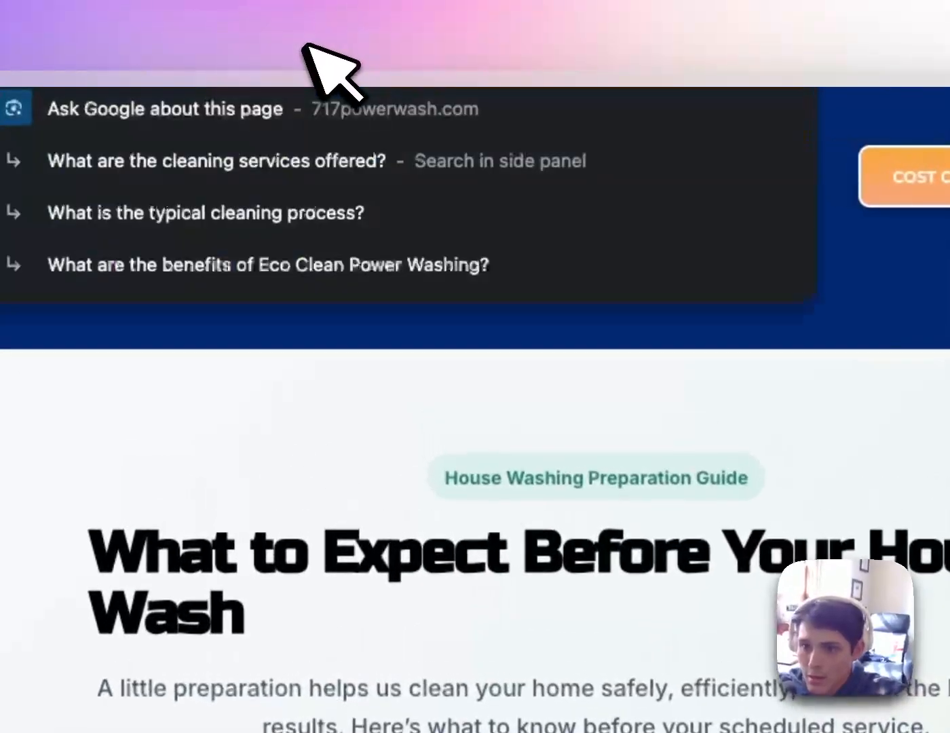
pyautogui.click(585, 402)
pyautogui.scroll(-10, 571, 366)
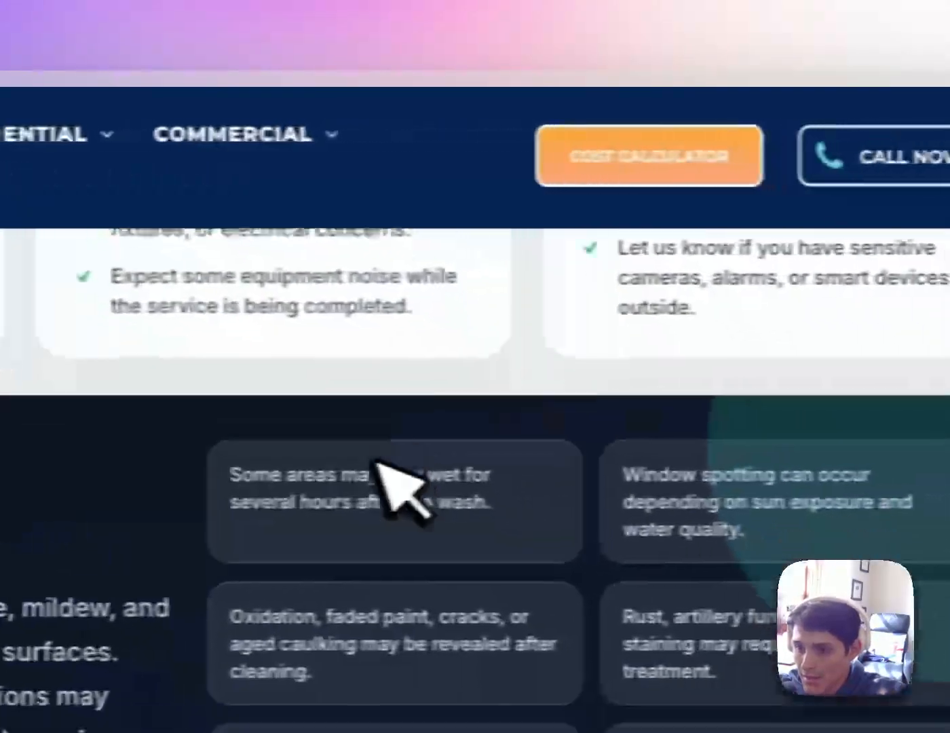
pyautogui.scroll(8, 701, 461)
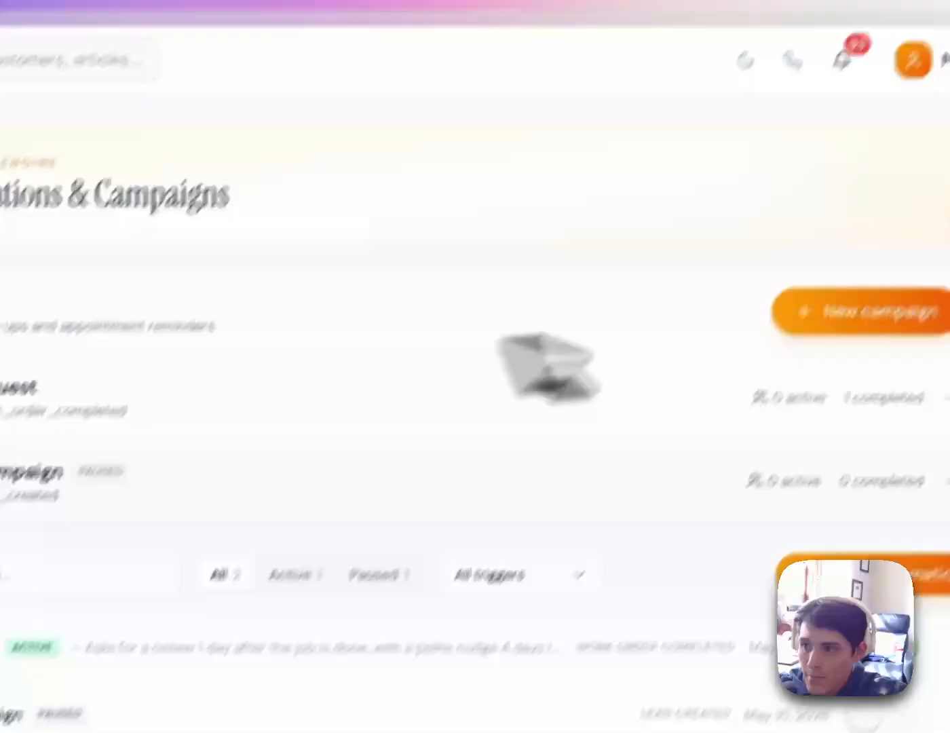
# Start a new campaign of the Custom Campaign type
pyautogui.click(817, 371)
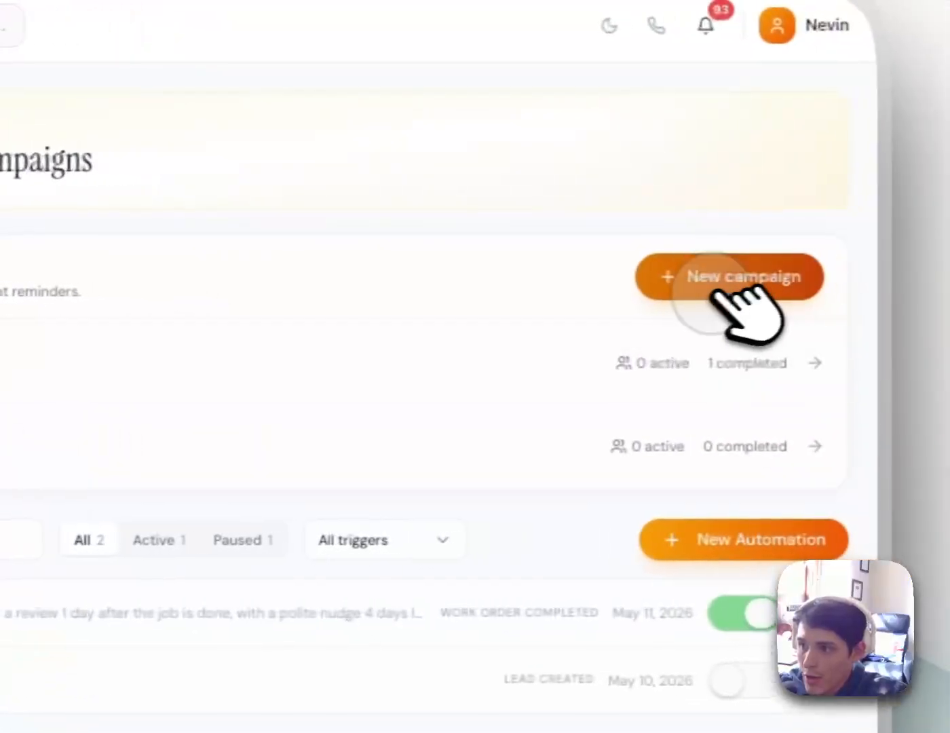
pyautogui.scroll(-3, 477, 272)
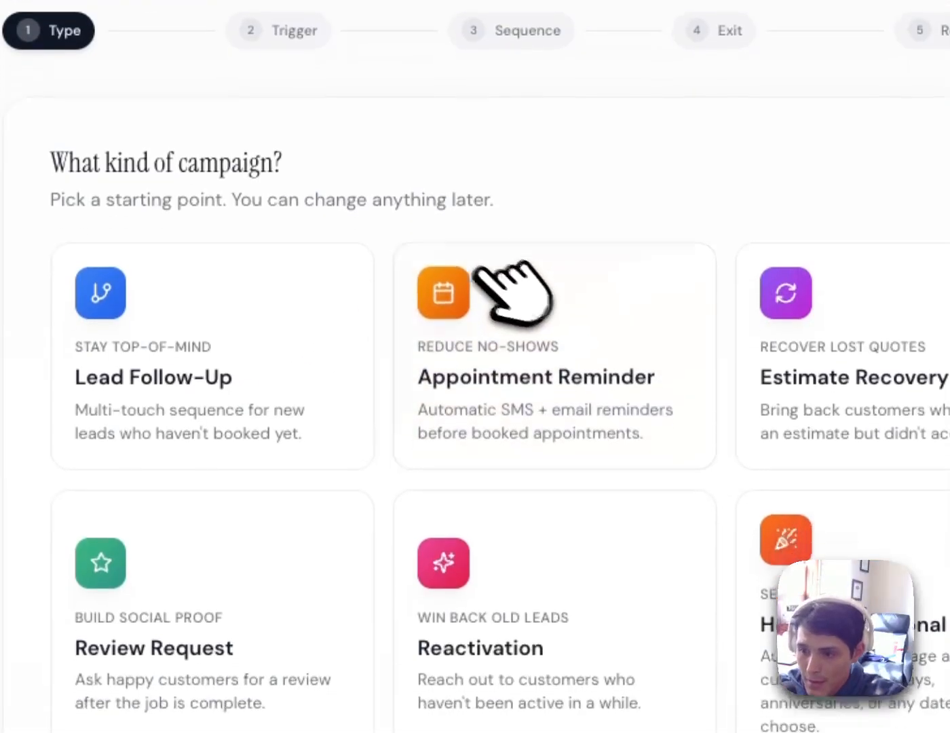
pyautogui.click(325, 597)
pyautogui.scroll(-10, 462, 344)
pyautogui.scroll(10, 452, 329)
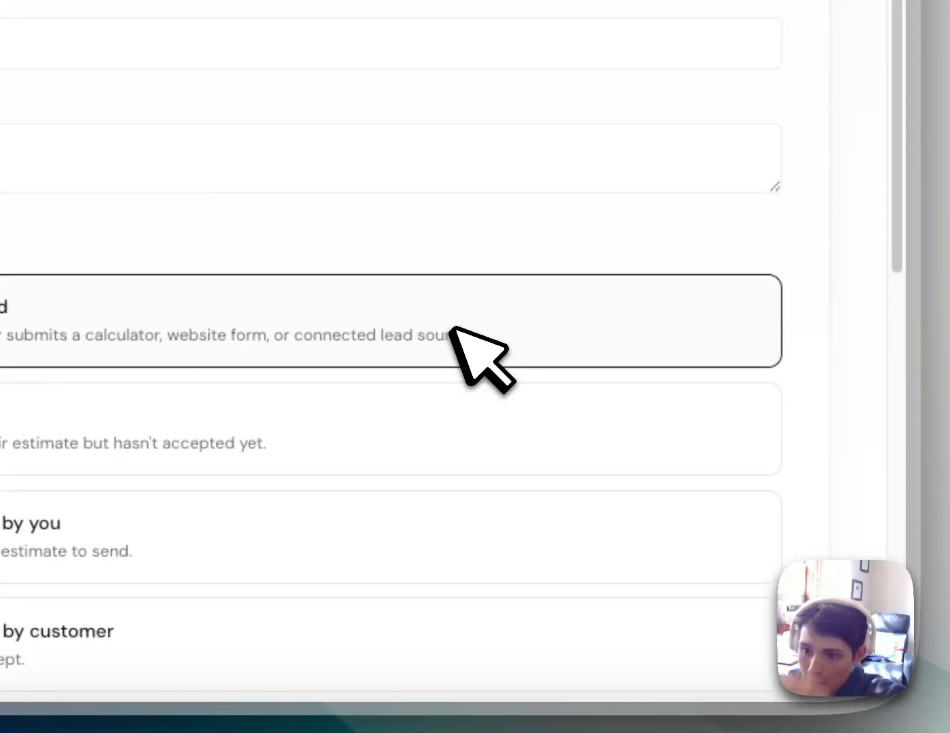
pyautogui.scroll(-3, 451, 312)
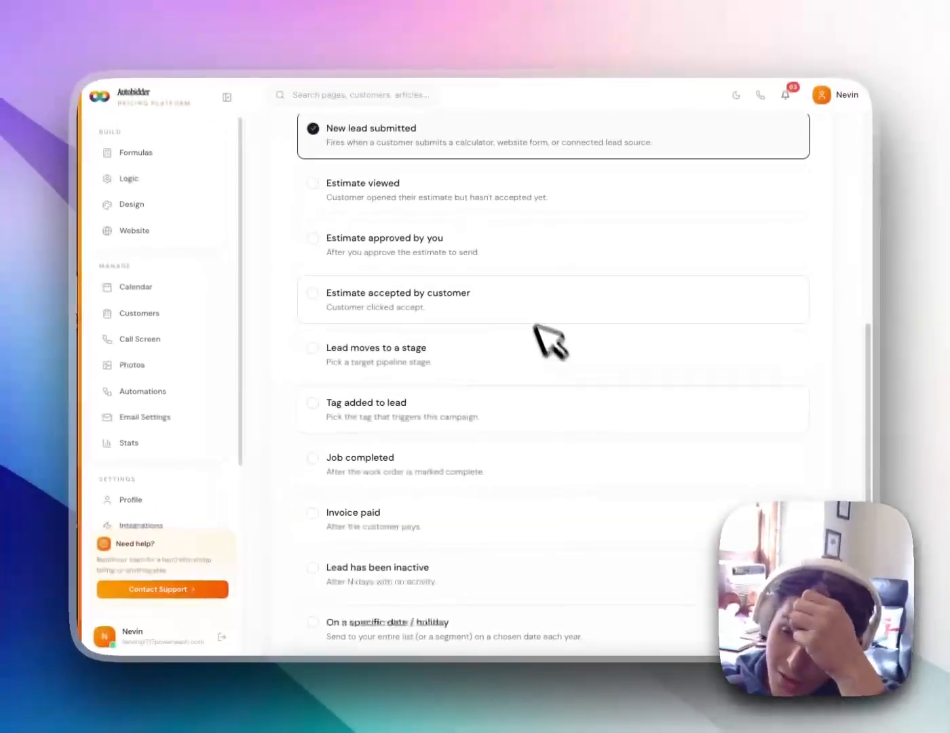
pyautogui.scroll(-1, 524, 371)
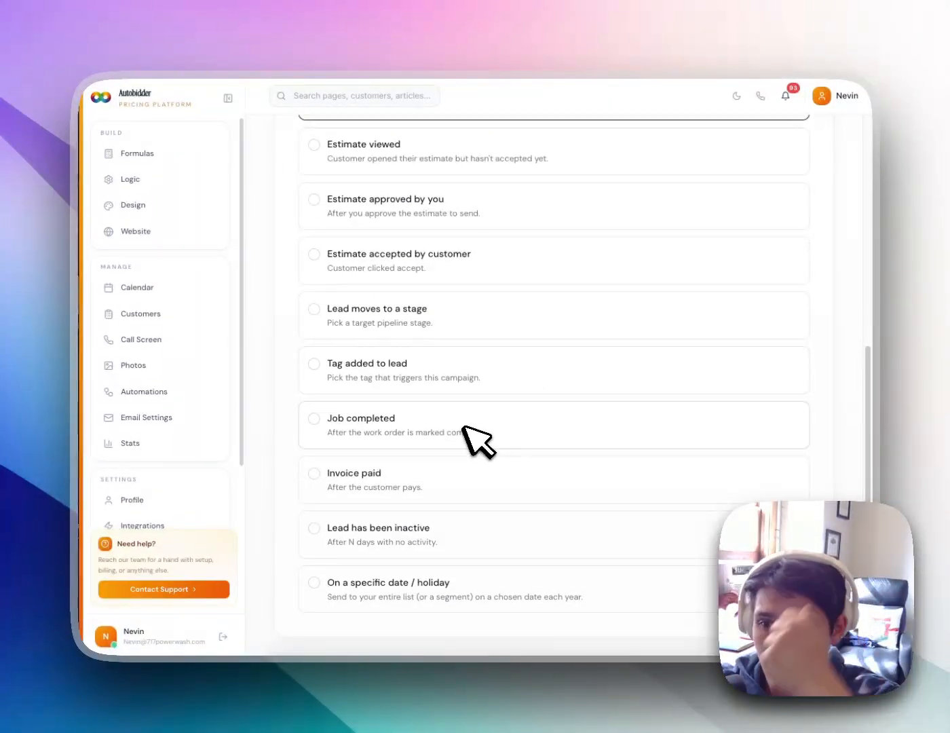
pyautogui.scroll(1, 478, 329)
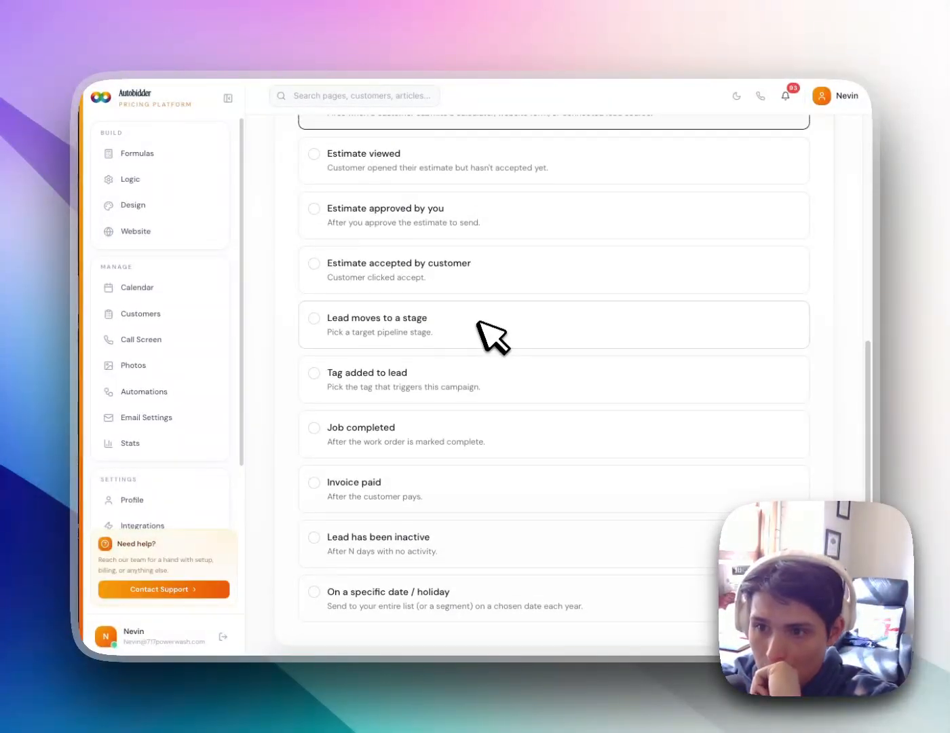
pyautogui.scroll(1, 516, 268)
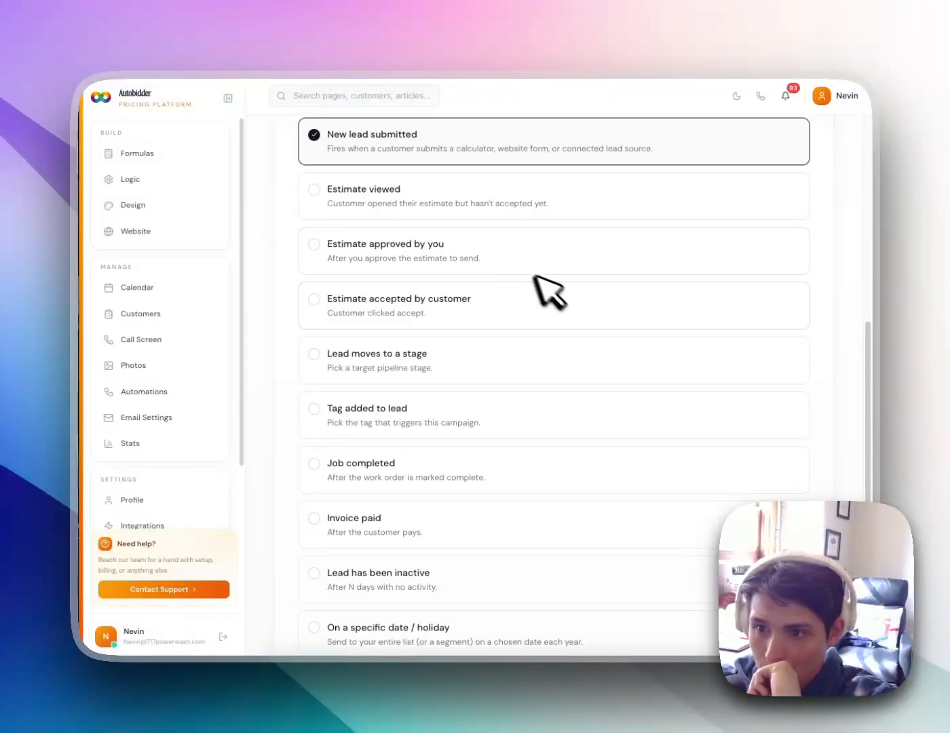
pyautogui.scroll(-1, 536, 284)
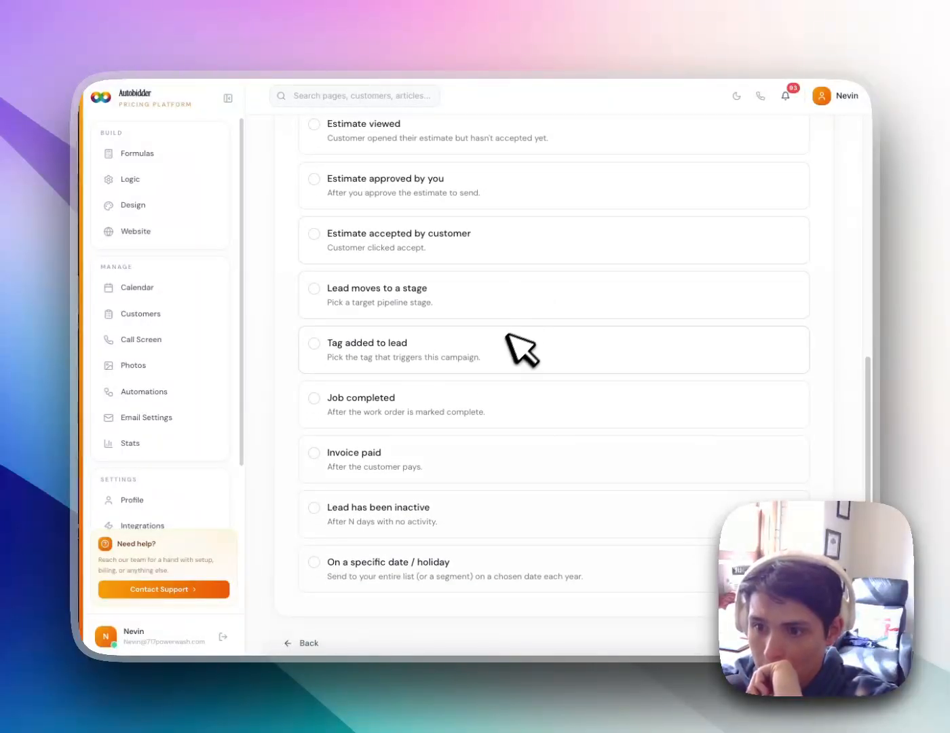
pyautogui.scroll(1, 512, 455)
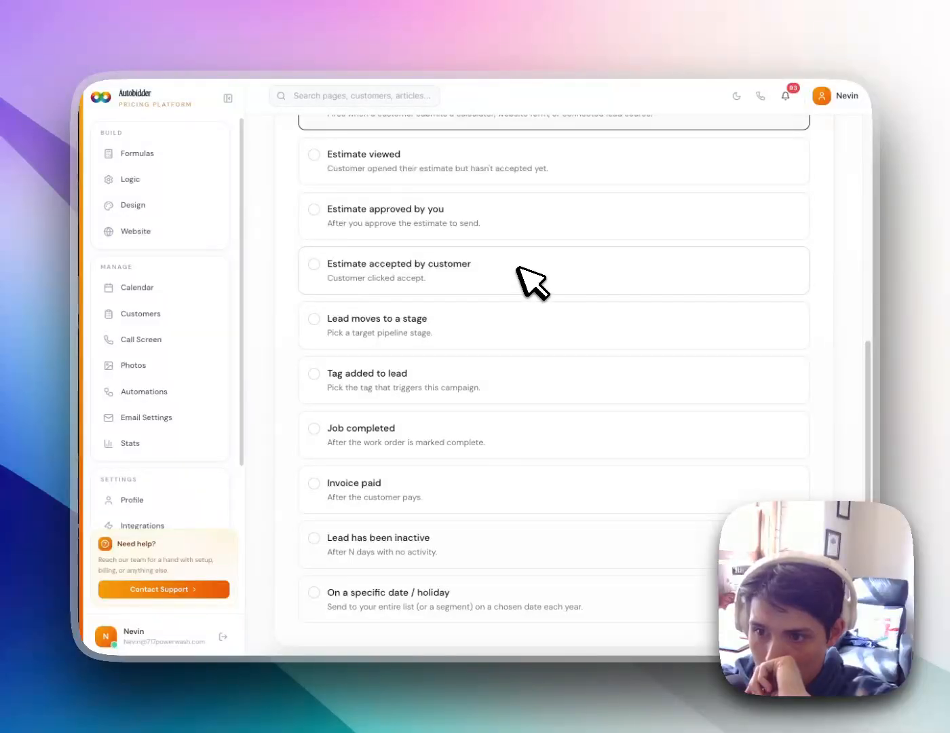
pyautogui.scroll(-1, 486, 421)
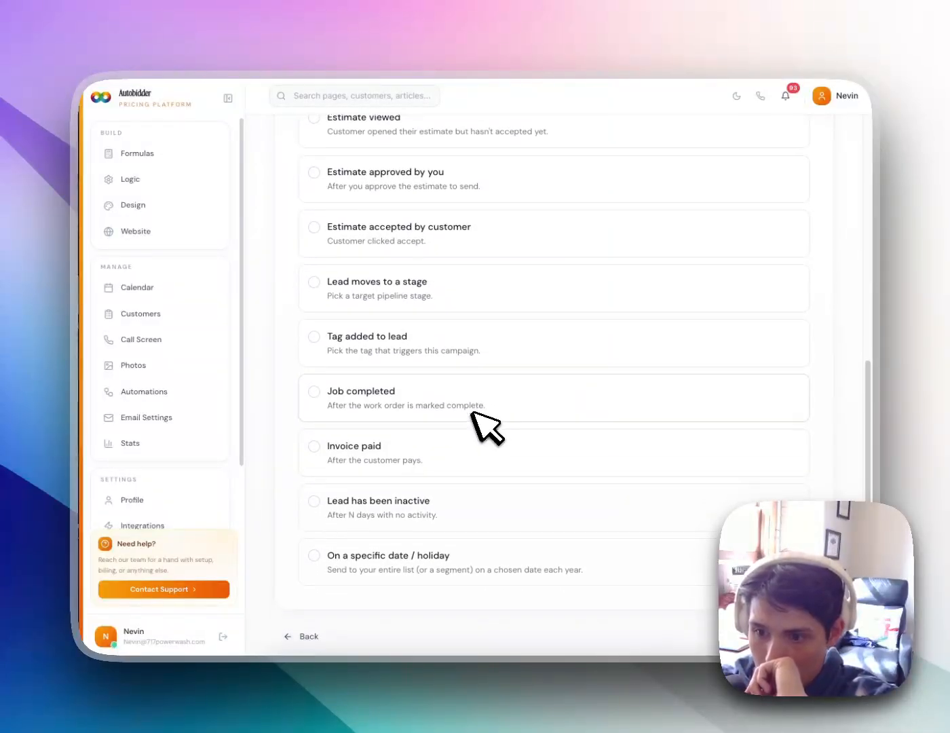
# Choose the 'Lead moves to a stage' trigger and continue to Build the sequence
pyautogui.click(455, 293)
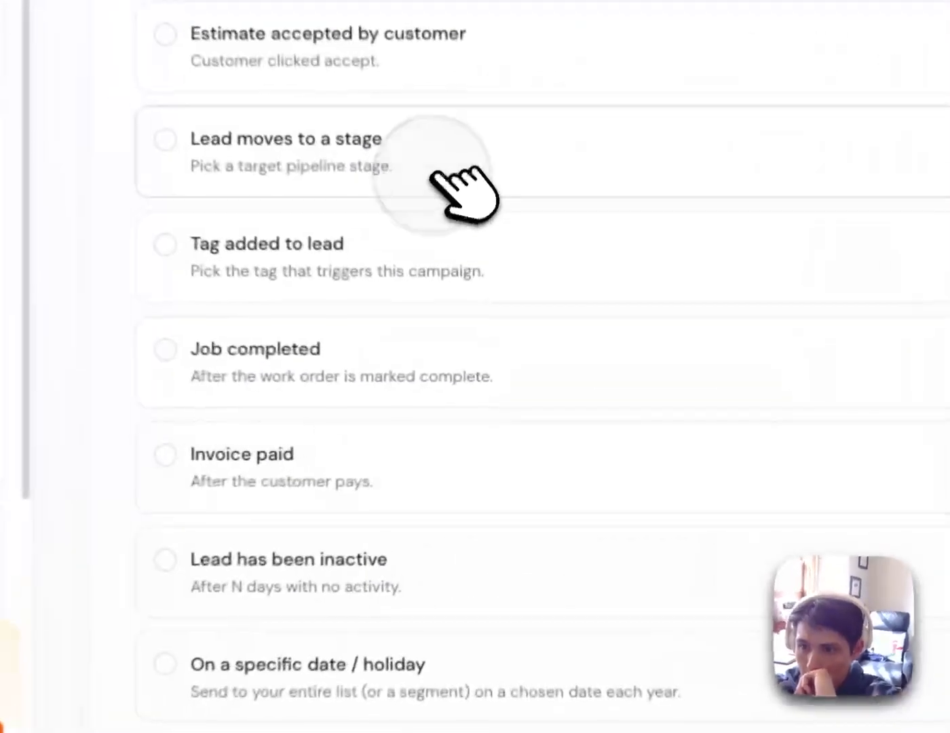
pyautogui.scroll(-1, 488, 380)
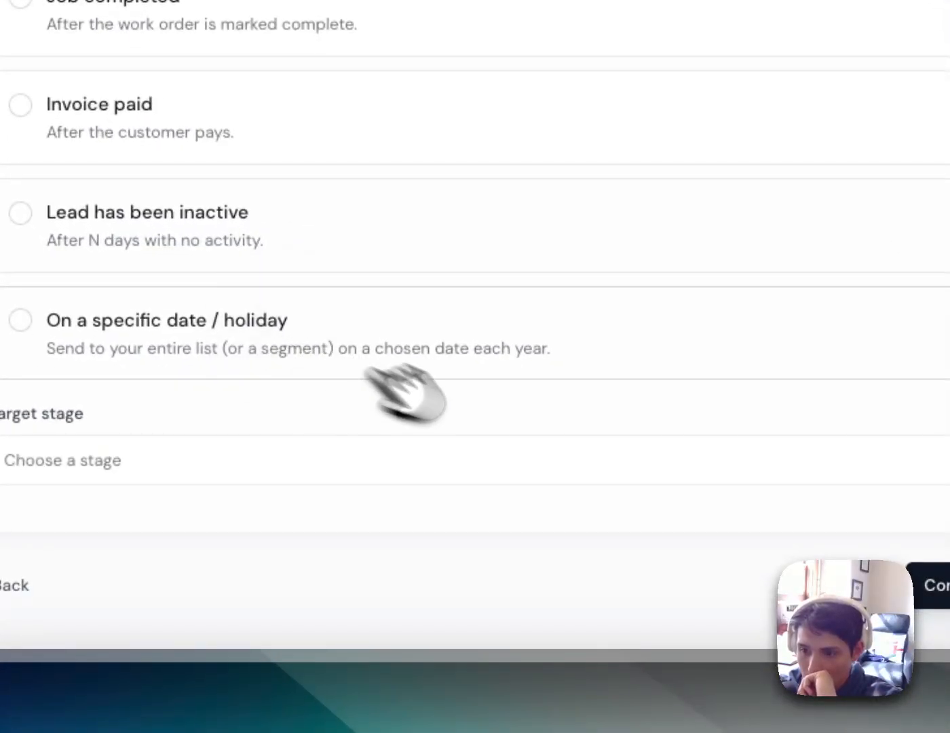
pyautogui.click(934, 585)
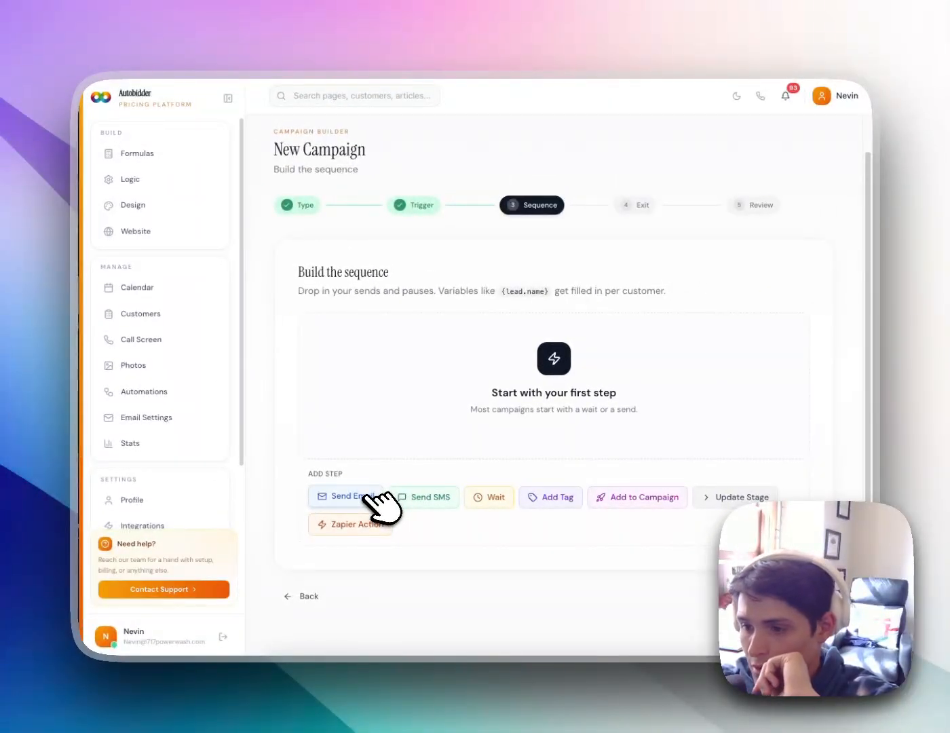
# Add a Send Email first step and start typing its house-wash body line
pyautogui.click(373, 498)
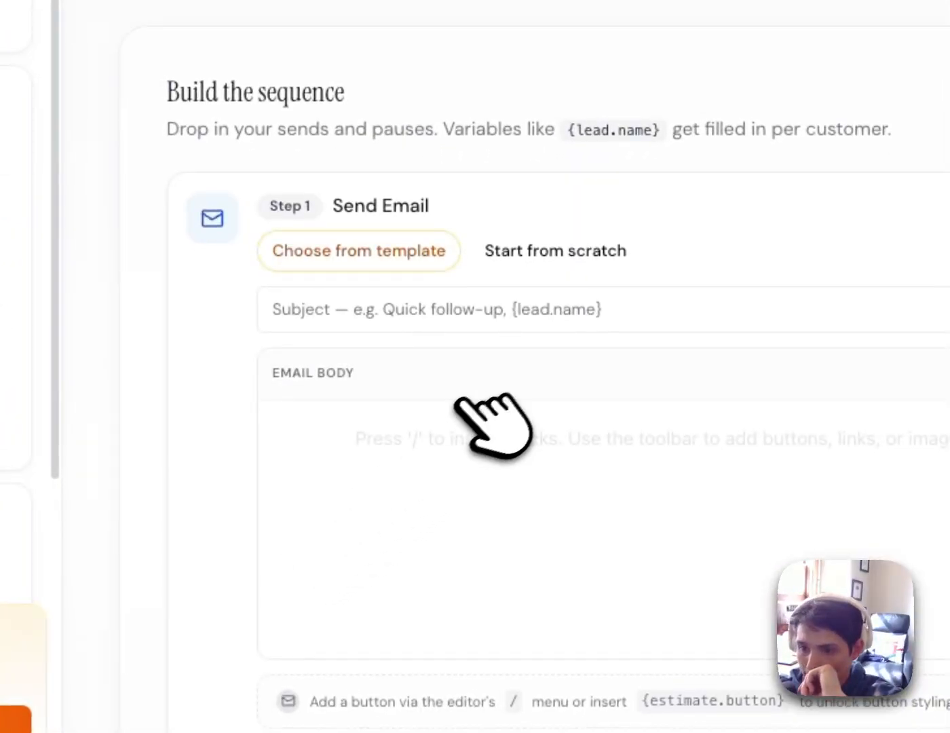
pyautogui.click(693, 367)
pyautogui.click(339, 456)
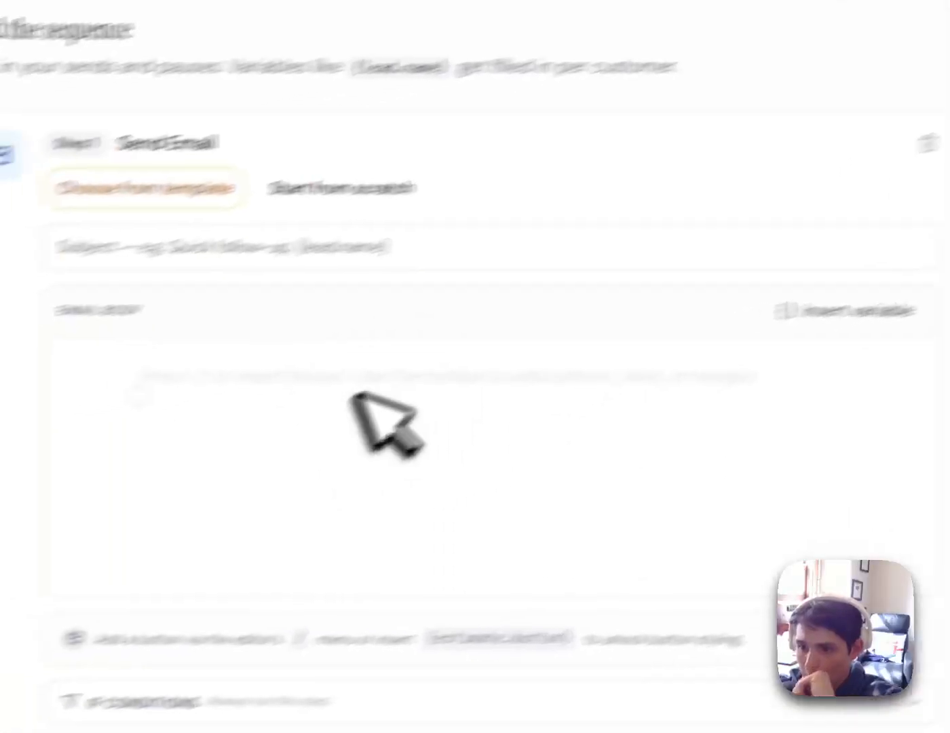
pyautogui.write('H')
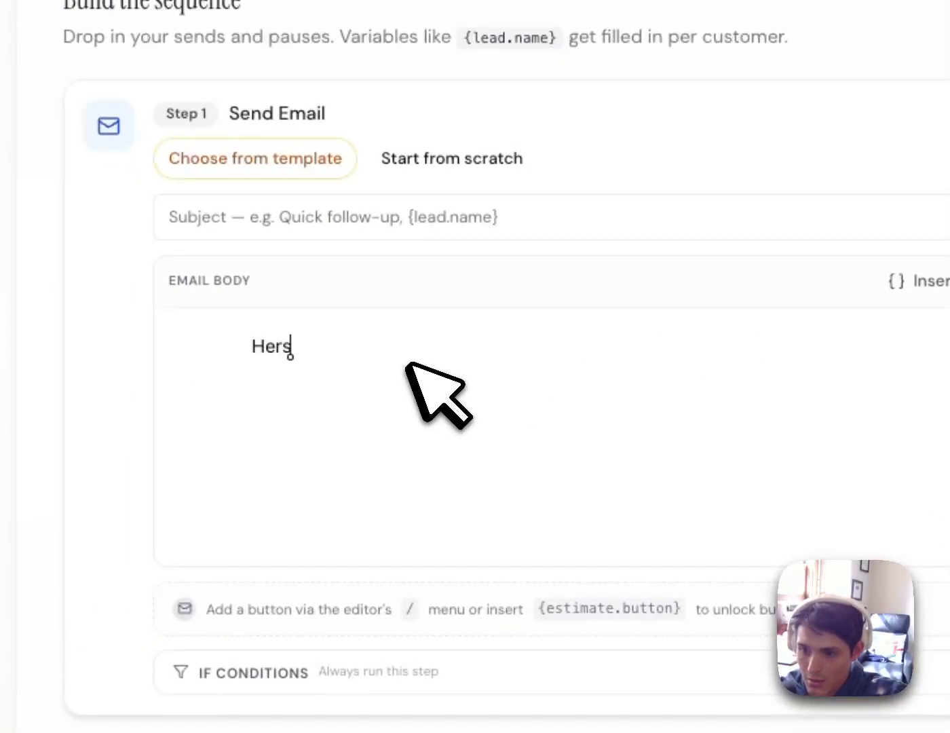
pyautogui.write('ers')
pyautogui.press('BackSpace')
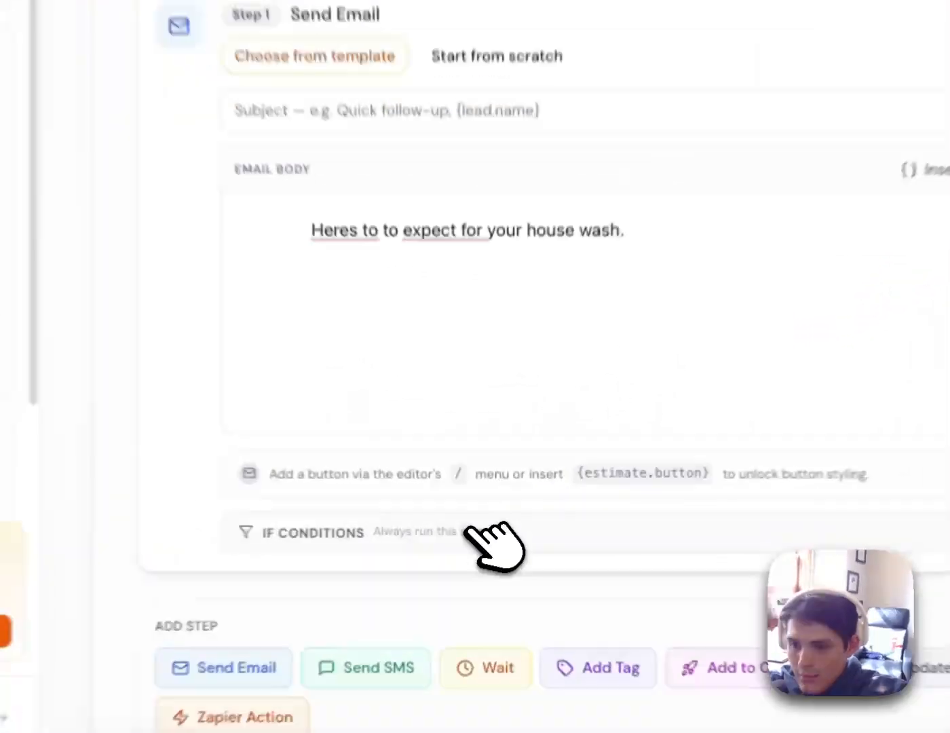
# Add an If Conditions rule so the email runs only when Service is 'House Wash'
pyautogui.click(479, 555)
pyautogui.click(427, 589)
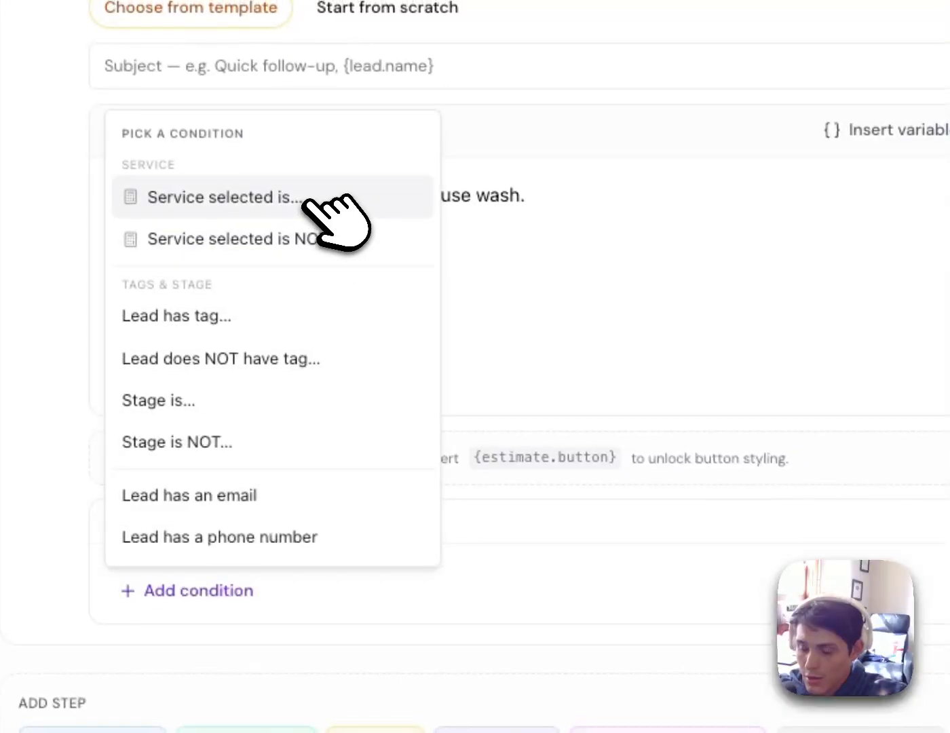
pyautogui.click(305, 200)
pyautogui.click(296, 276)
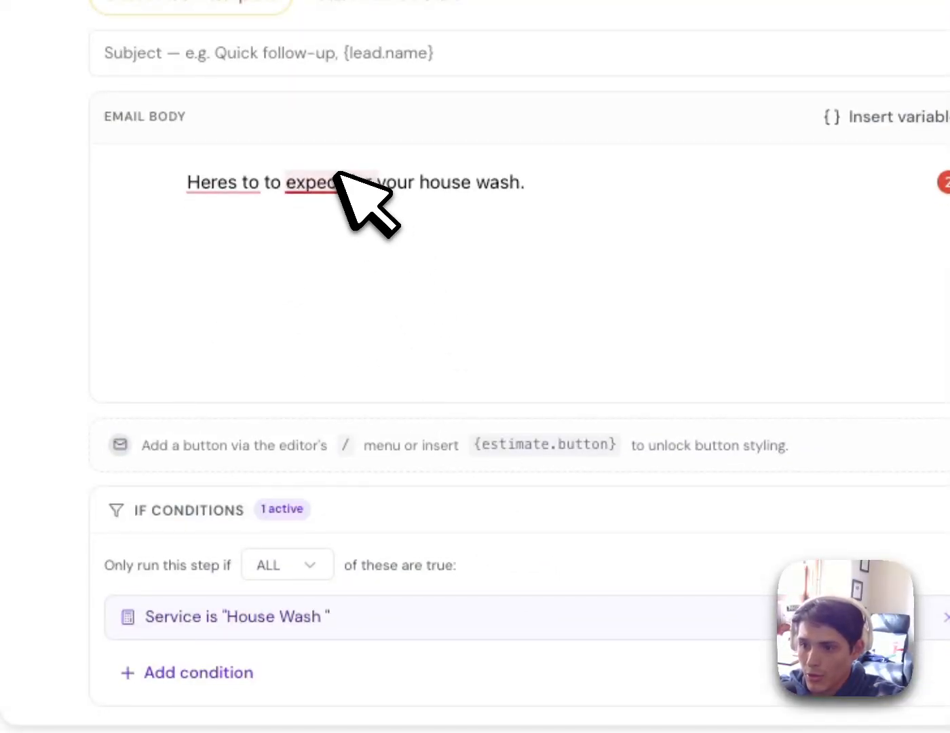
pyautogui.click(339, 181)
pyautogui.click(622, 237)
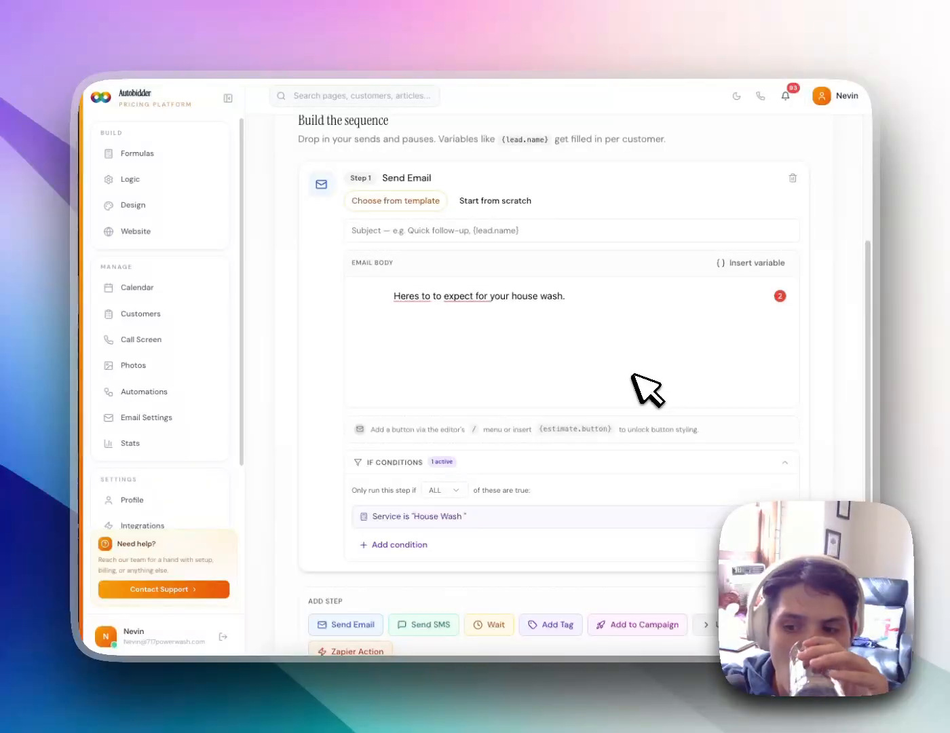
pyautogui.scroll(-3, 625, 383)
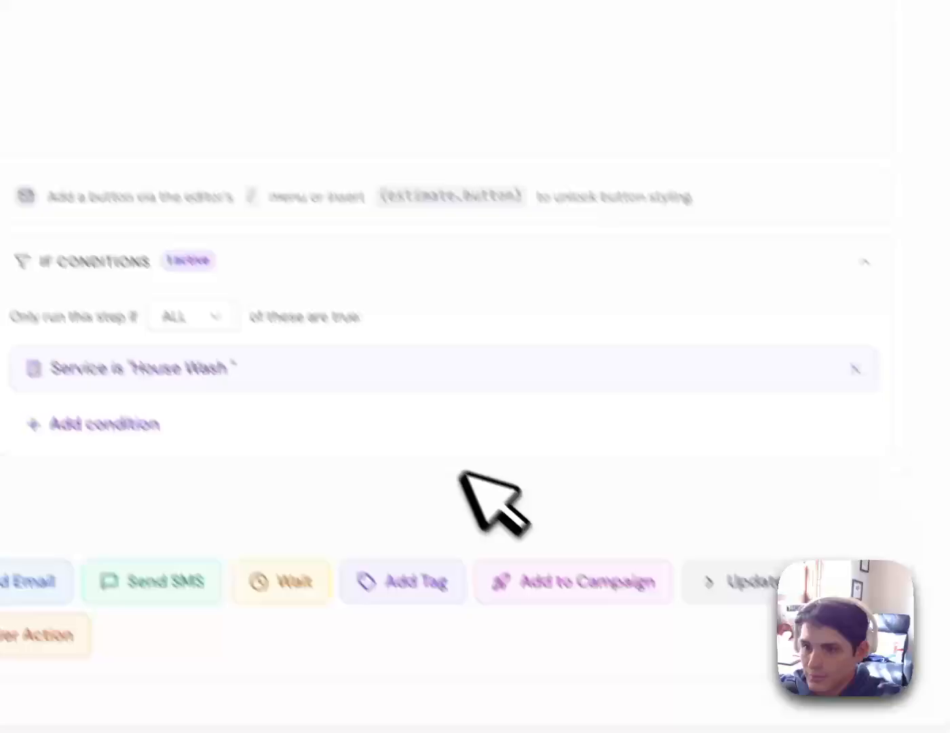
# Insert a button block above the email text, then delete the misplaced block
pyautogui.click(521, 332)
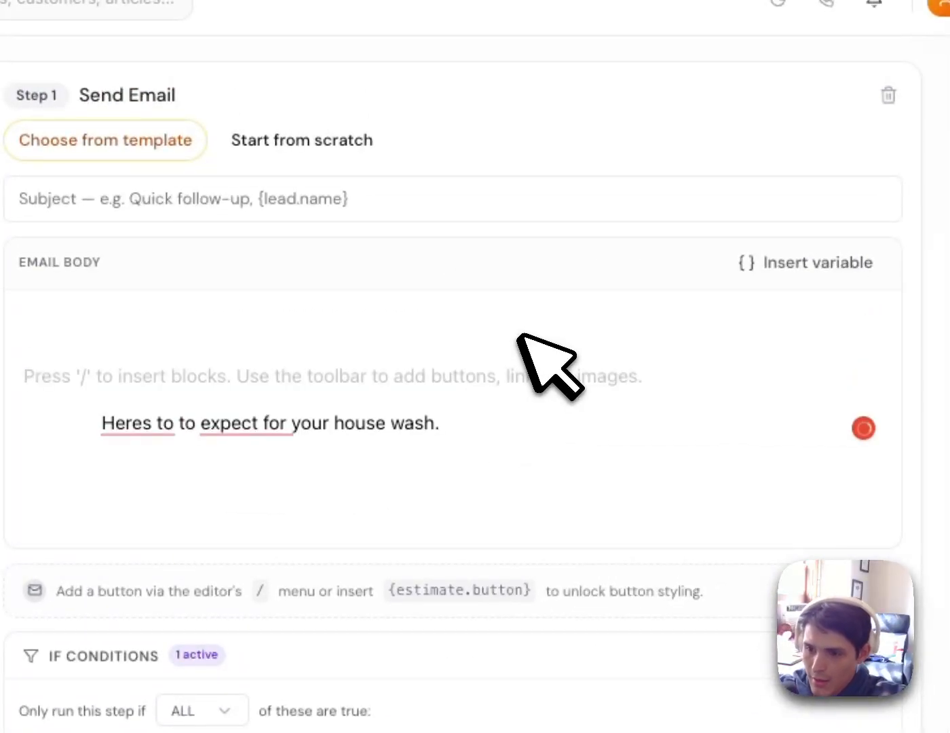
pyautogui.write('/')
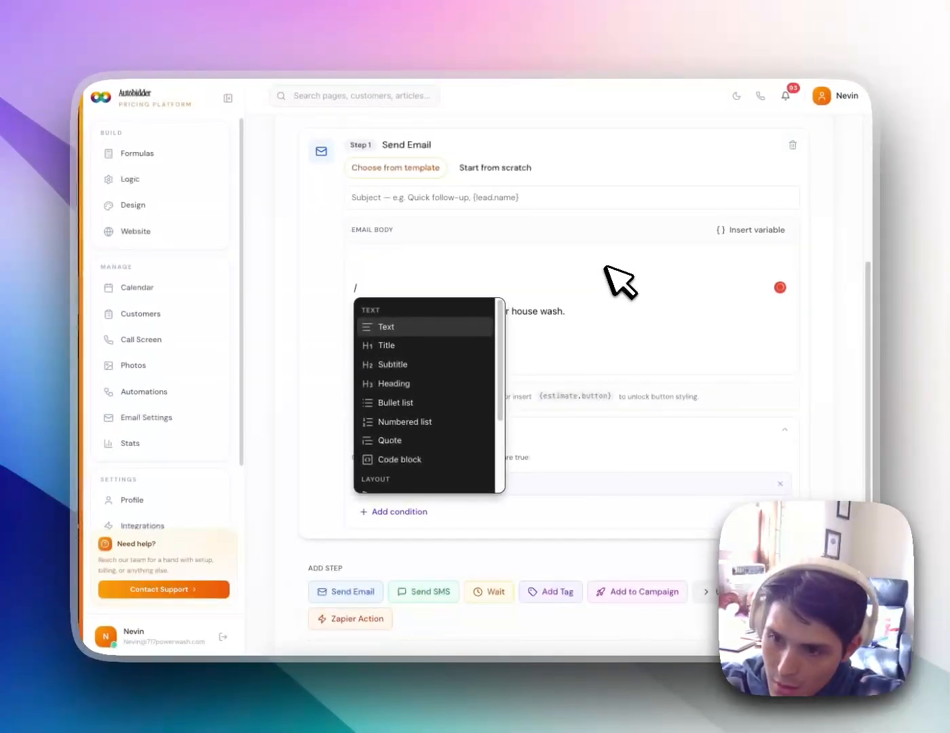
pyautogui.scroll(-2, 428, 376)
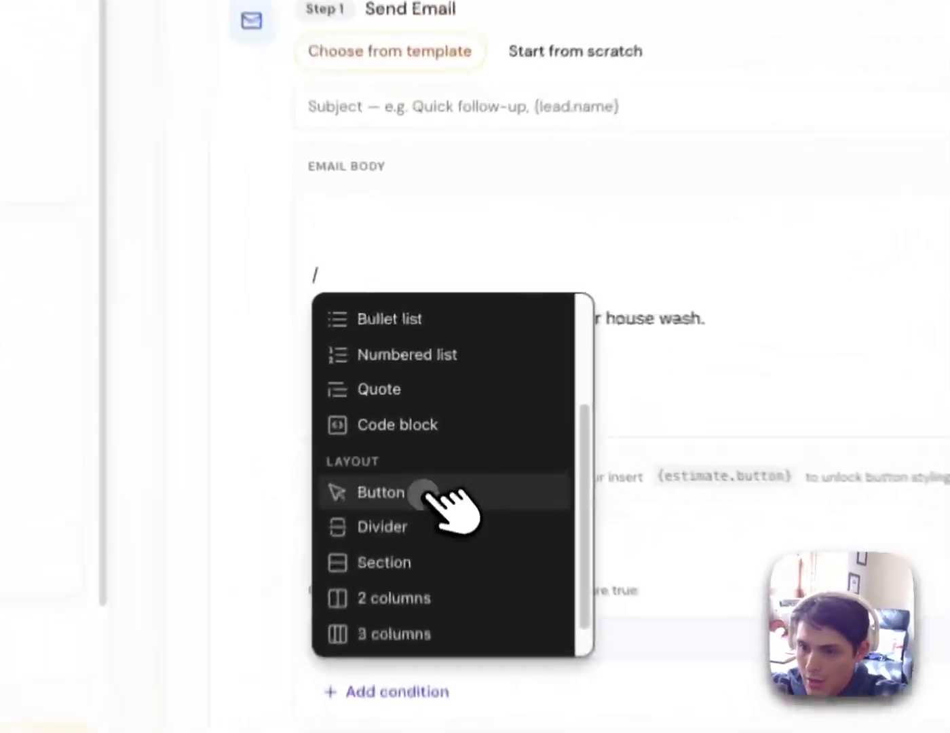
pyautogui.click(408, 407)
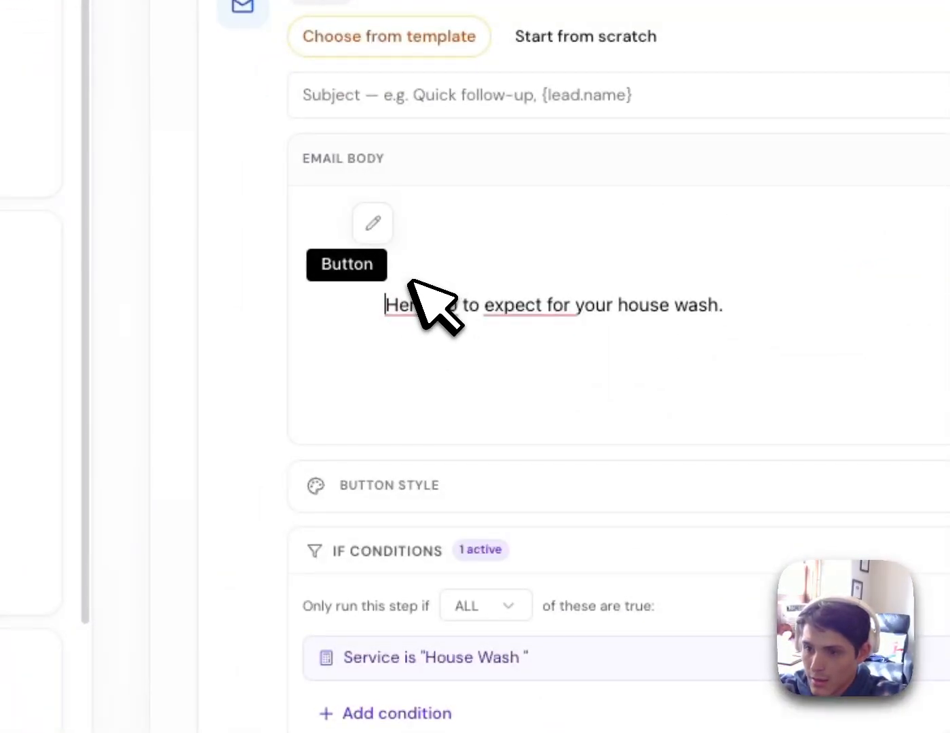
pyautogui.click(372, 251)
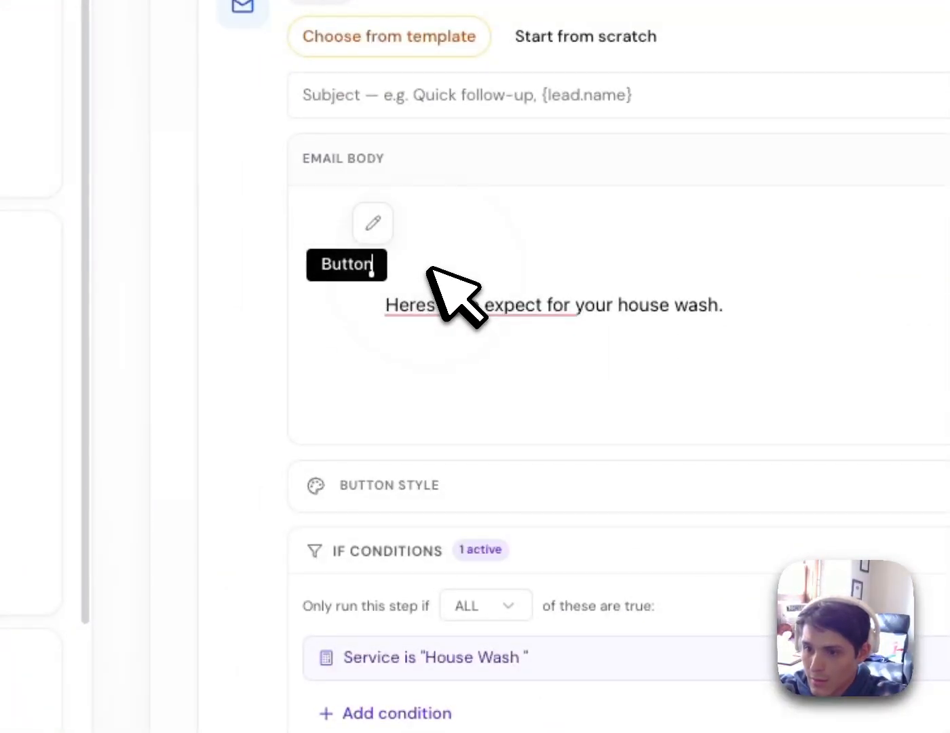
pyautogui.press('BackSpace')
pyautogui.press('BackSpace')
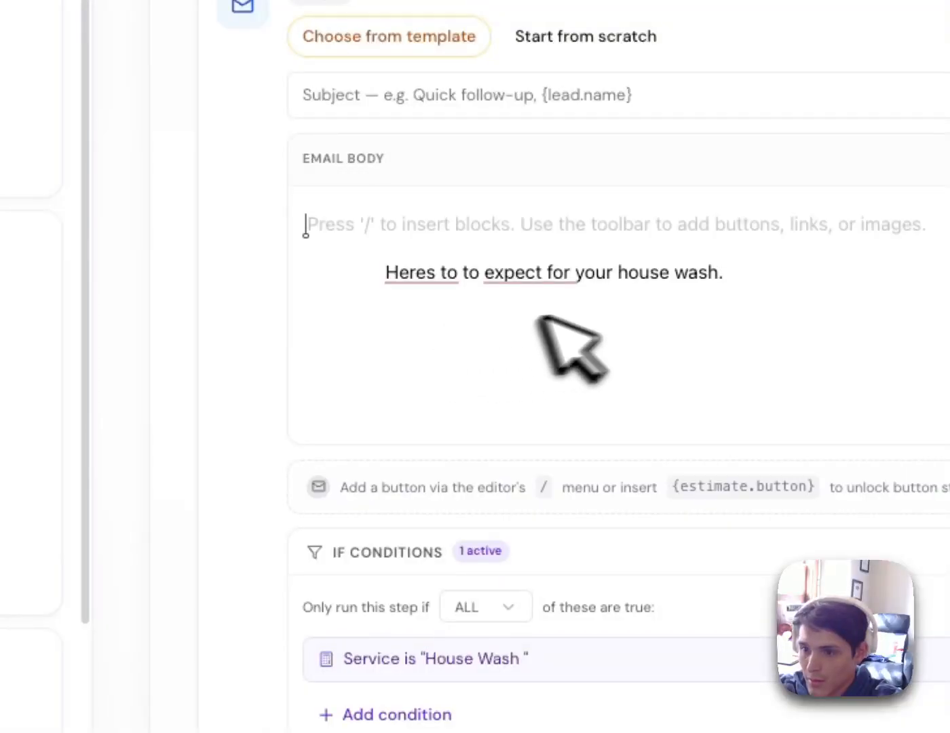
# Add a button below the house-wash sentence and apply the pasted guide link
pyautogui.press('Return')
pyautogui.press('Return')
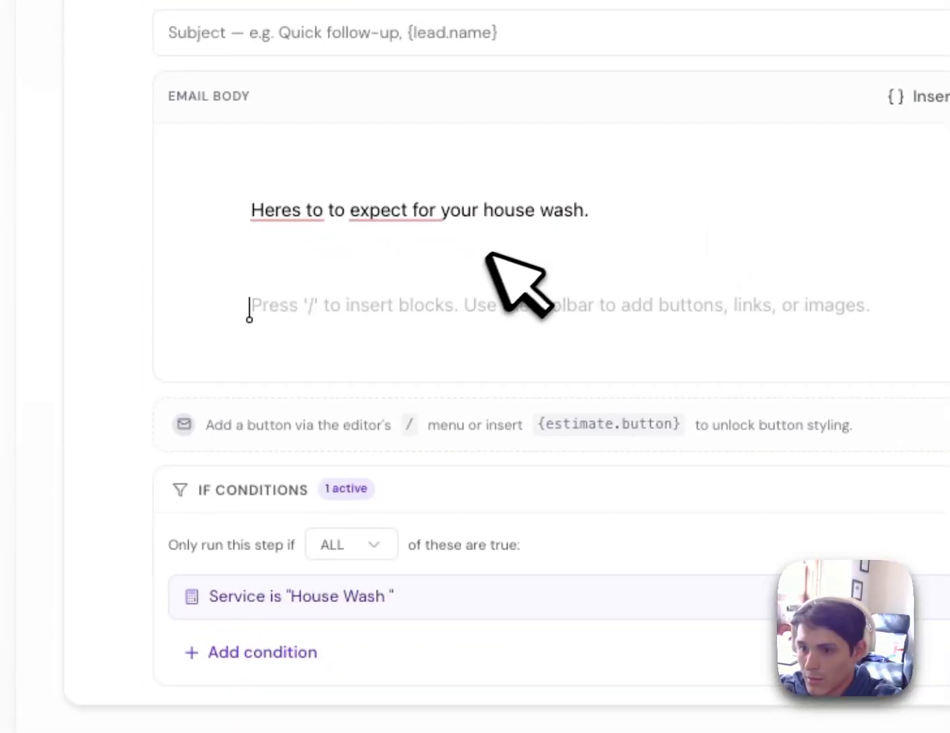
pyautogui.write('/')
pyautogui.scroll(-3, 417, 485)
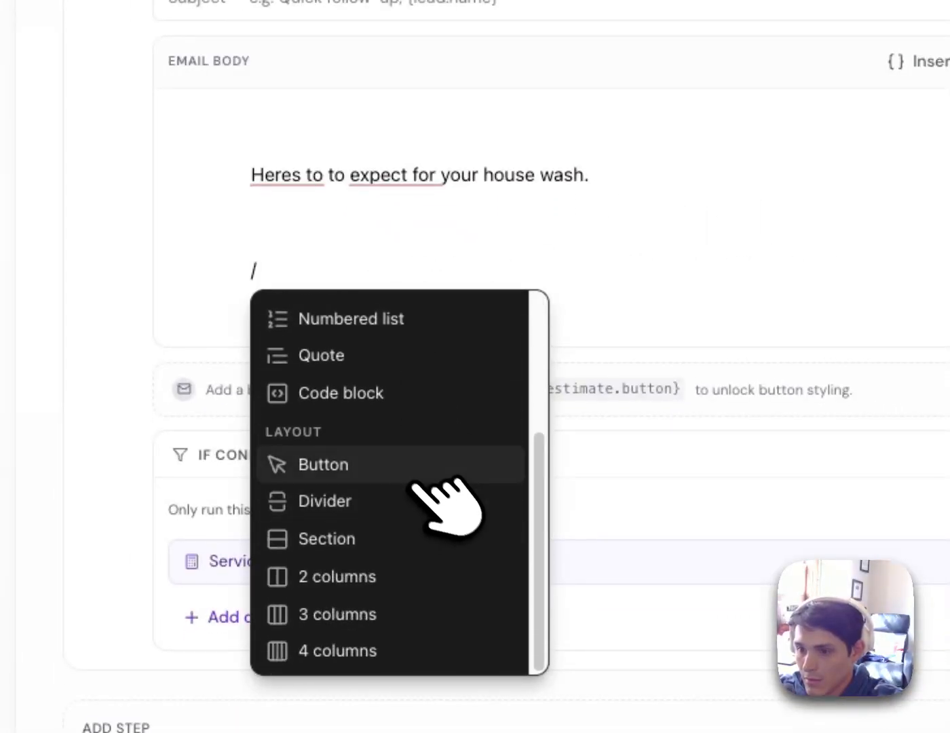
pyautogui.click(395, 470)
pyautogui.click(325, 229)
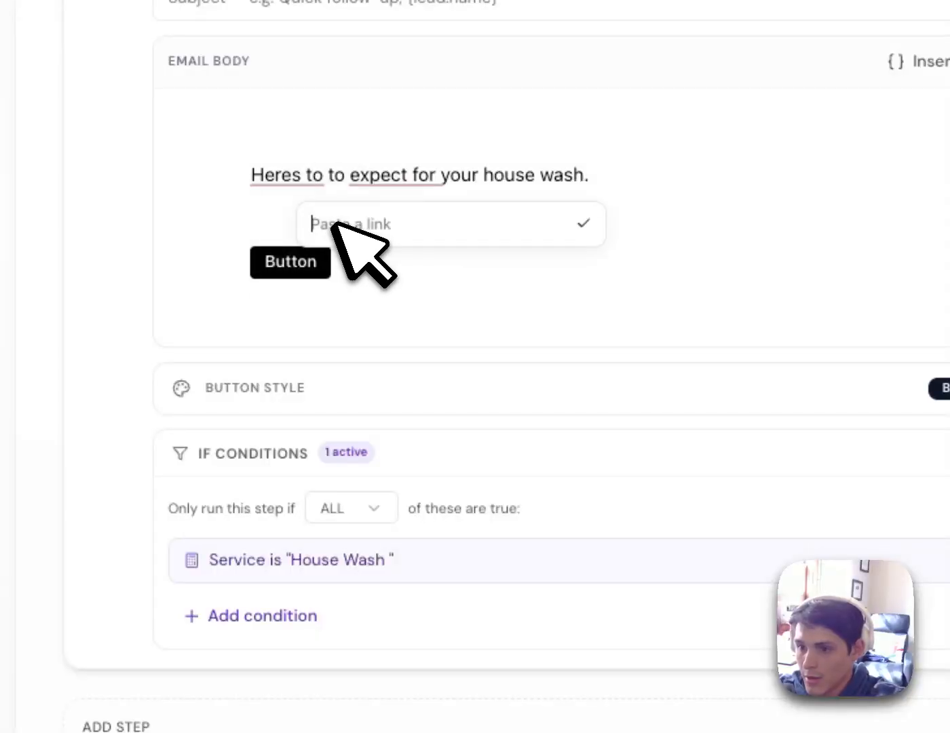
pyautogui.click(384, 261)
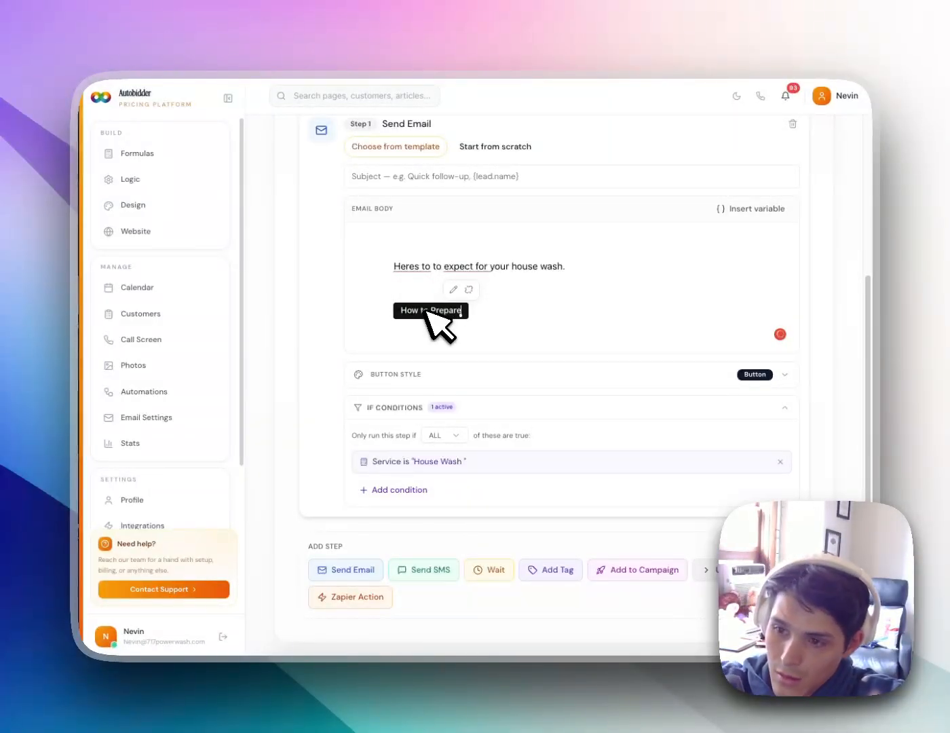
# Style the How to Prepare button green (#16a34a) with 17px corner roundness
pyautogui.scroll(-1, 467, 362)
pyautogui.click(441, 374)
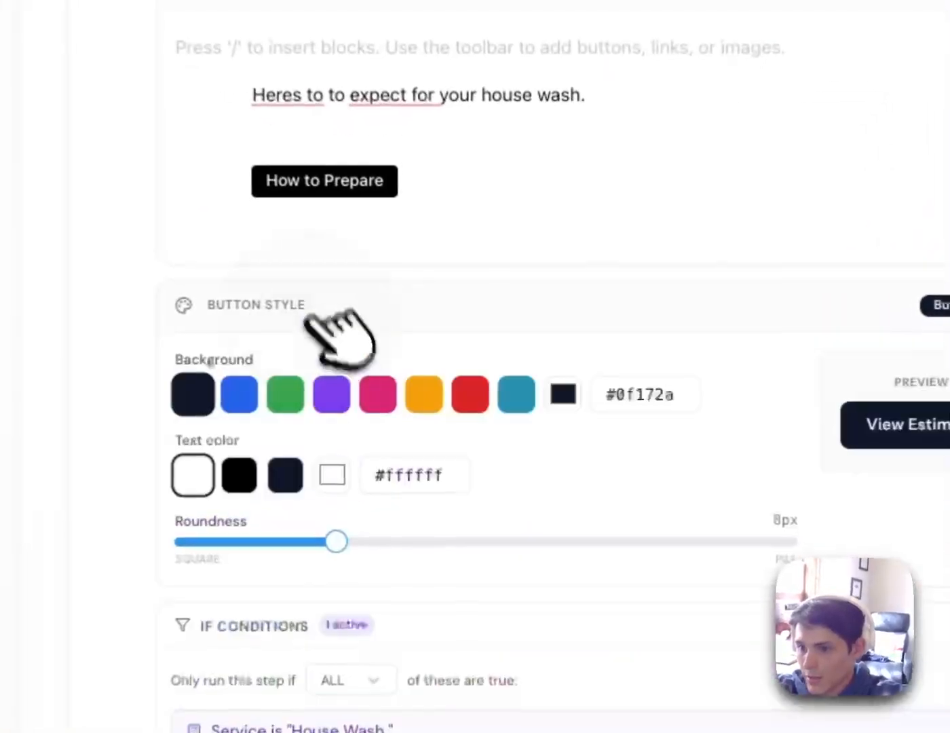
pyautogui.click(289, 396)
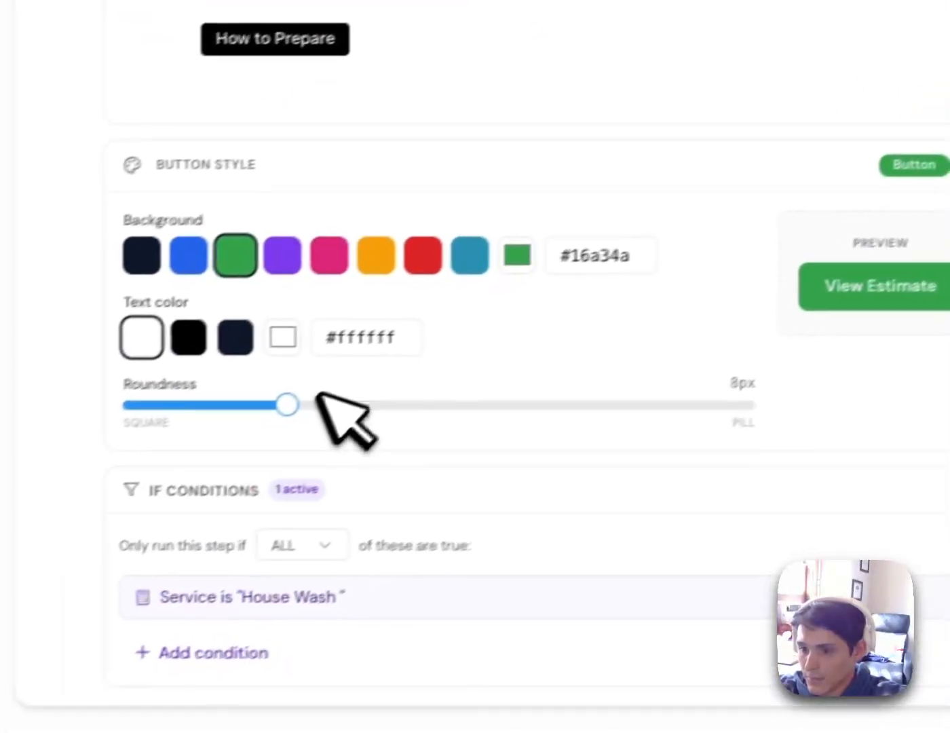
pyautogui.moveTo(333, 542); pyautogui.dragTo(427, 542)
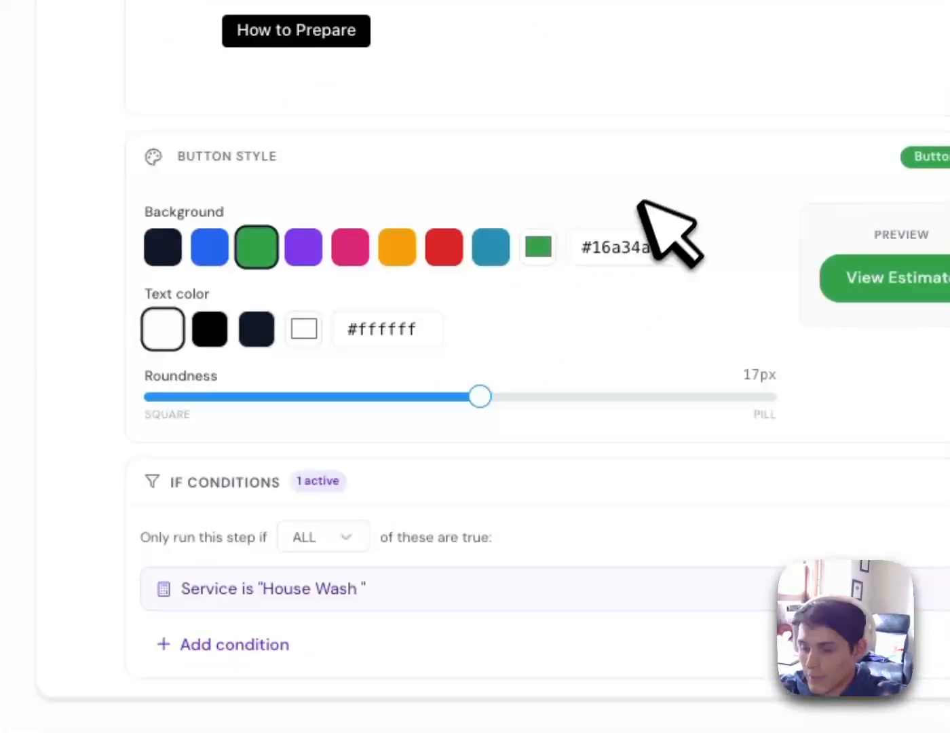
pyautogui.click(358, 646)
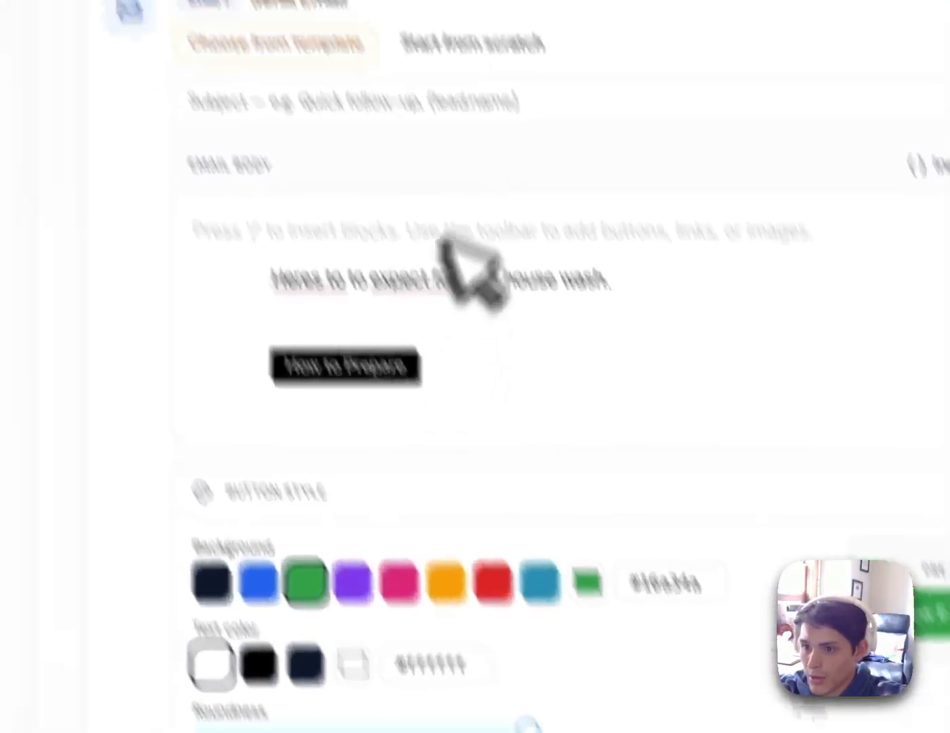
pyautogui.scroll(-5, 468, 353)
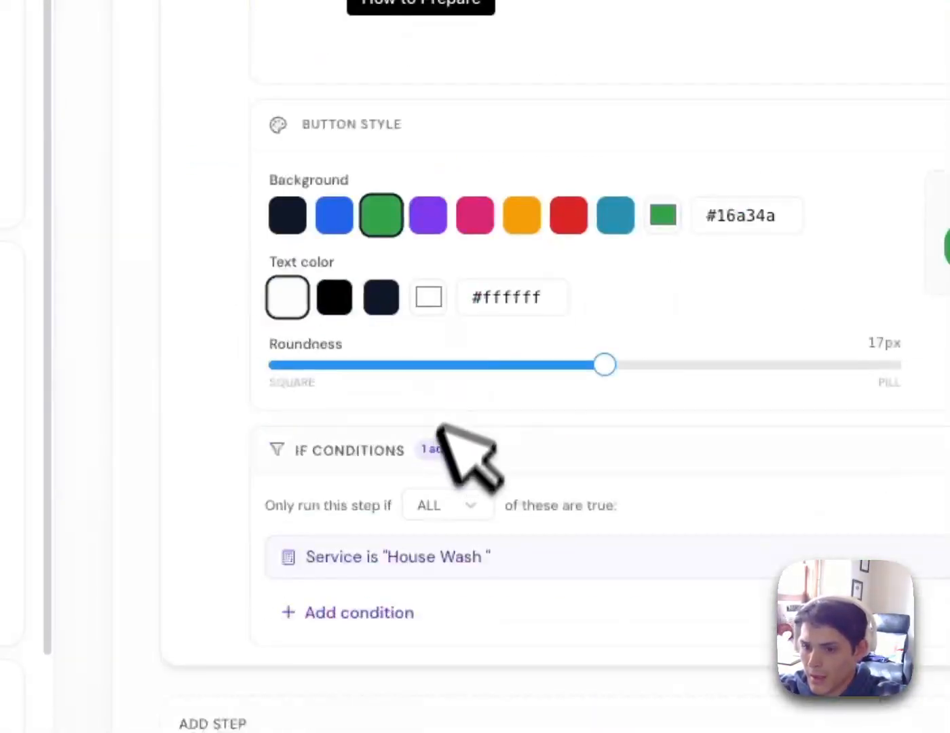
pyautogui.scroll(8, 444, 434)
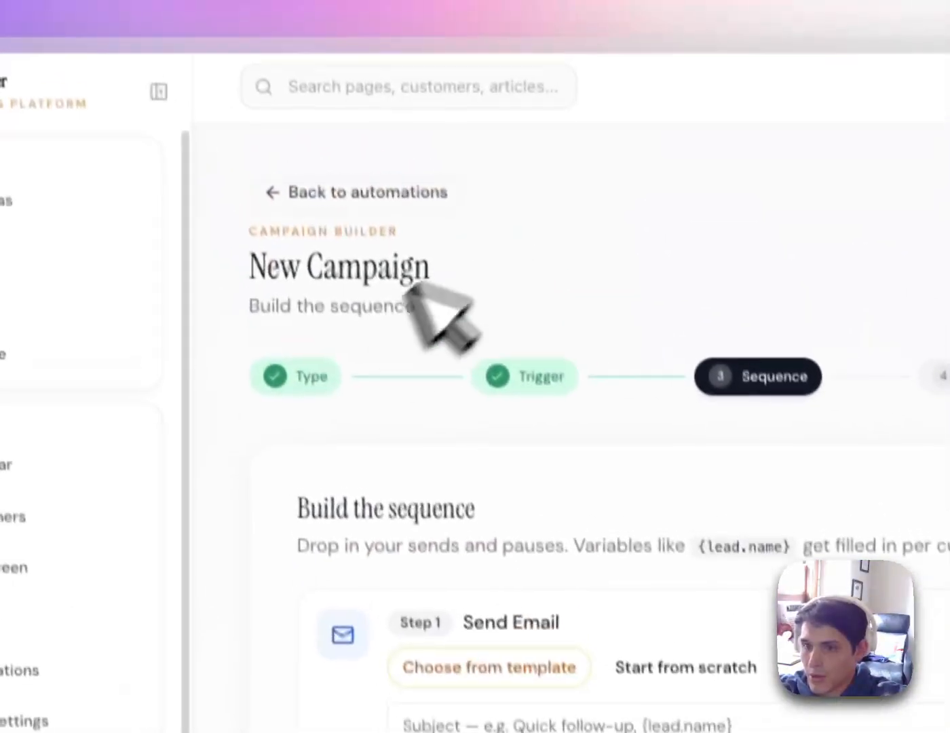
pyautogui.click(302, 378)
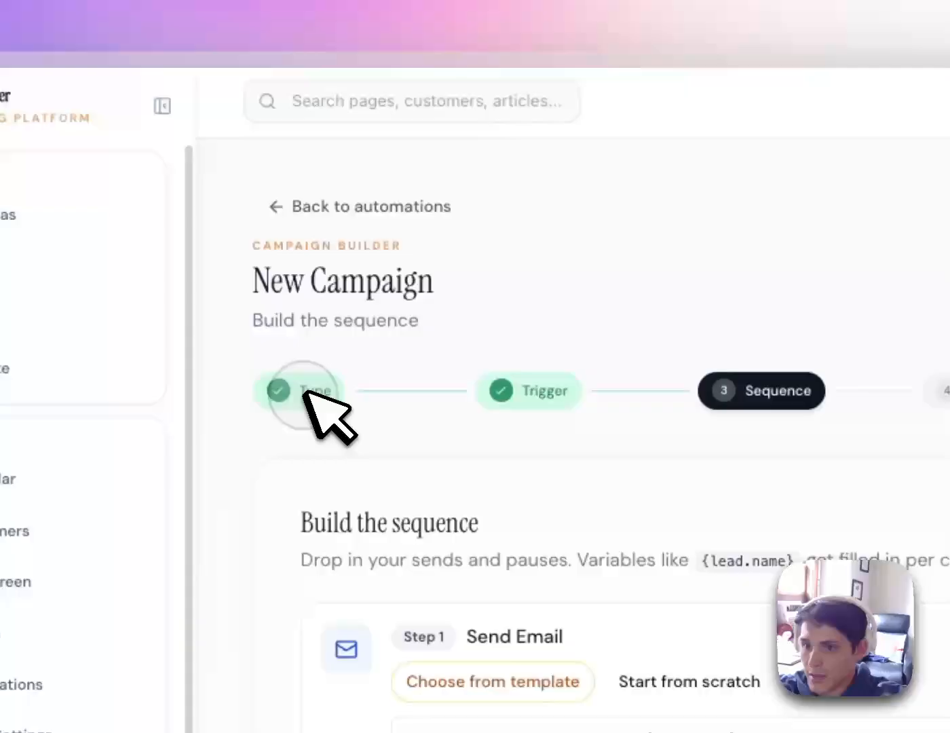
# Return to the automations list and start another Custom Campaign
pyautogui.click(371, 208)
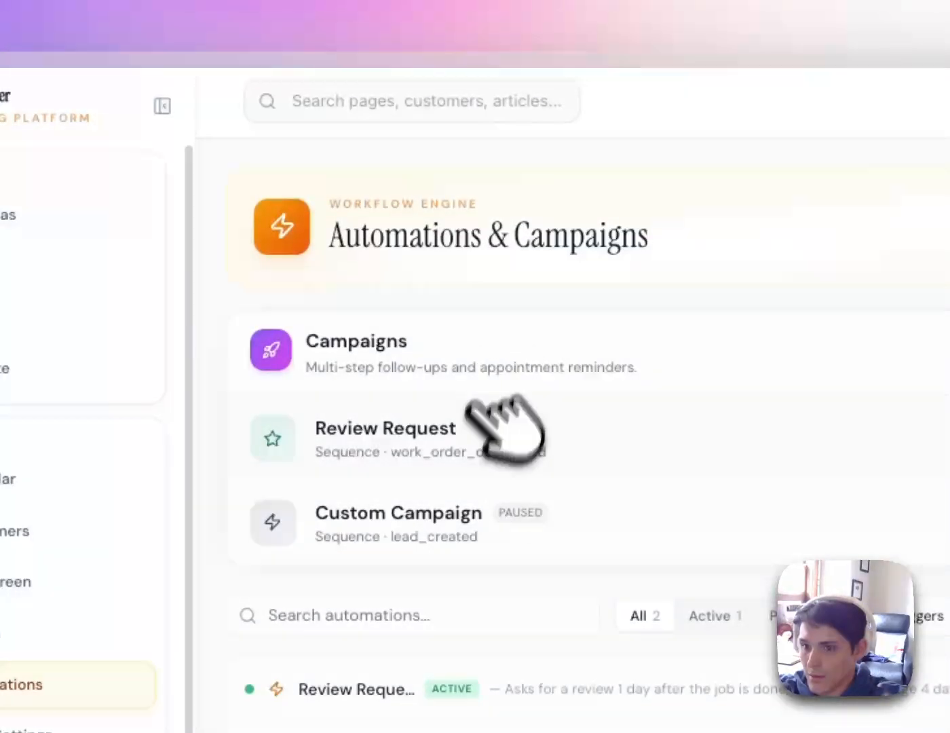
pyautogui.click(808, 283)
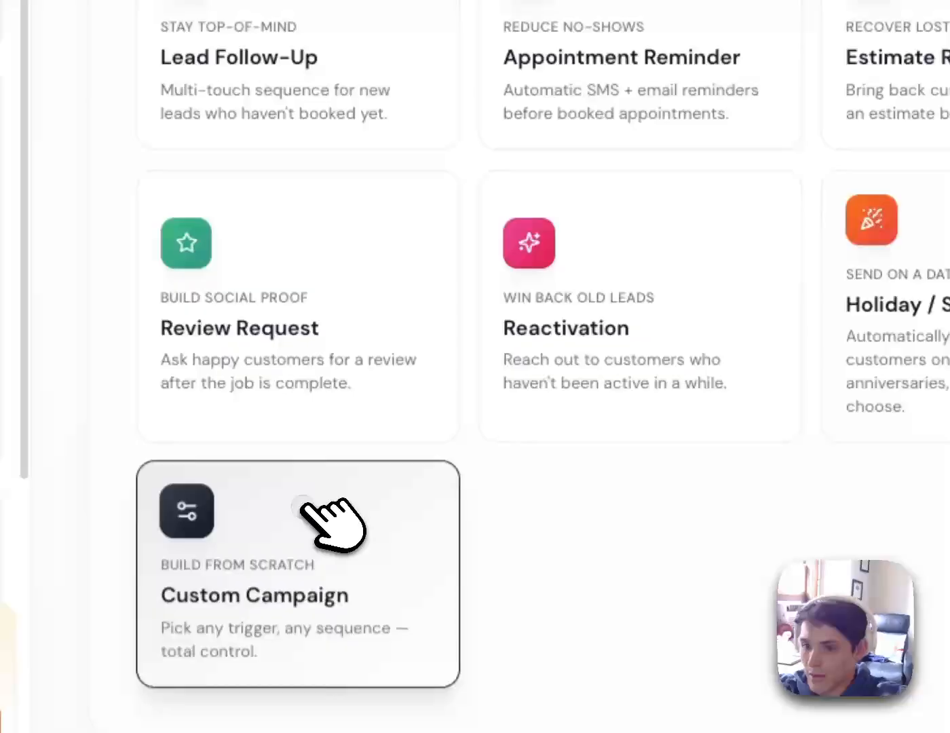
pyautogui.click(306, 506)
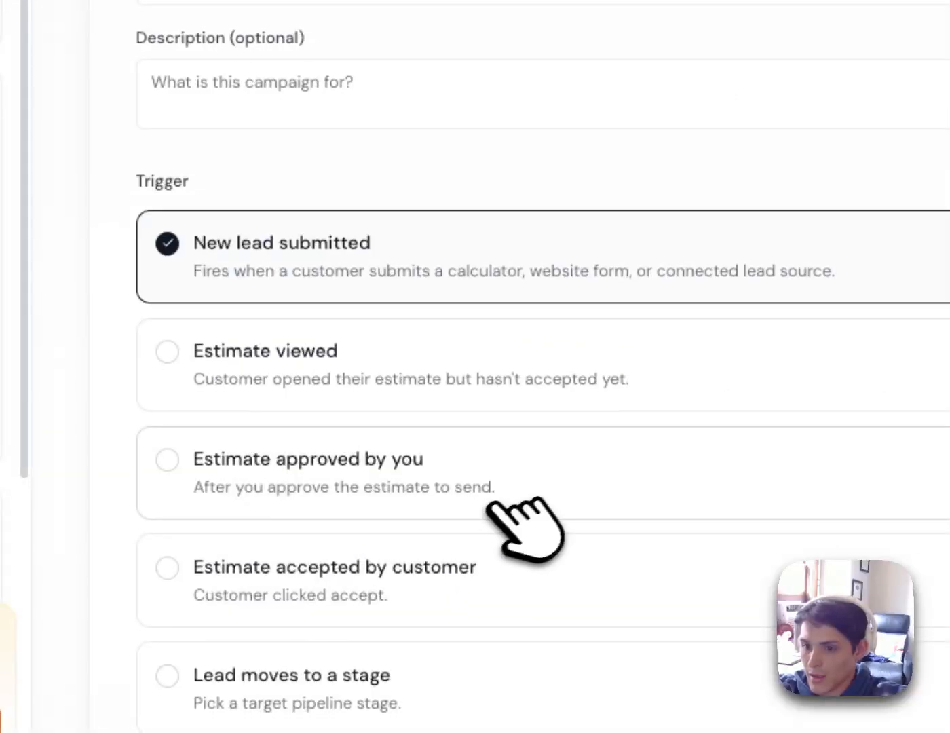
pyautogui.scroll(-3, 488, 504)
pyautogui.scroll(-5, 354, 277)
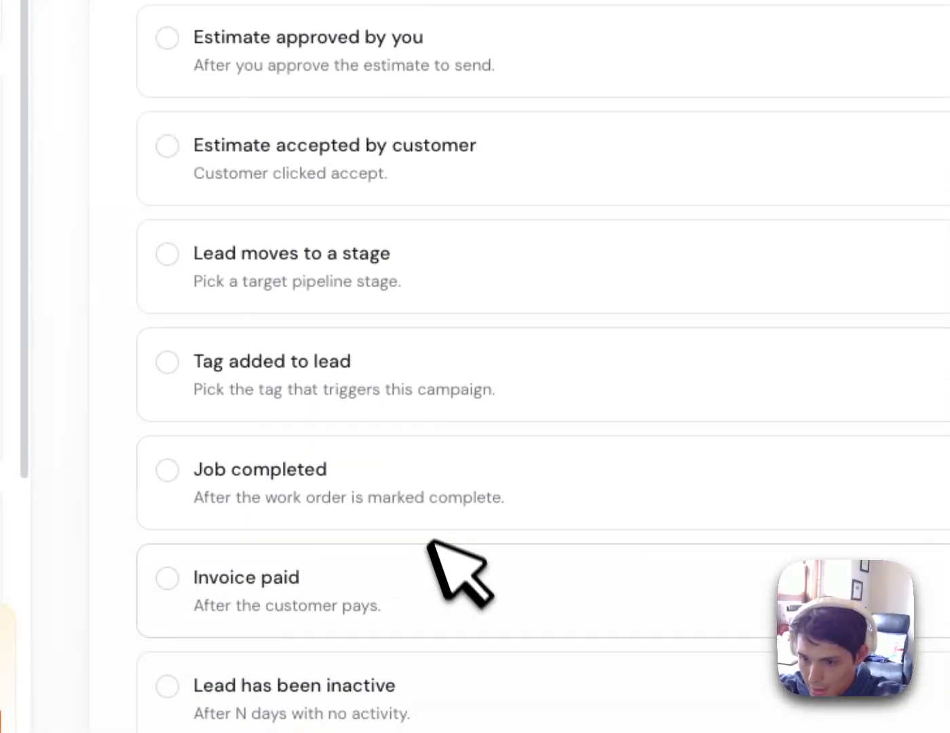
# Set the trigger to 'Lead moves to a stage' with target stage booked, then continue
pyautogui.click(416, 135)
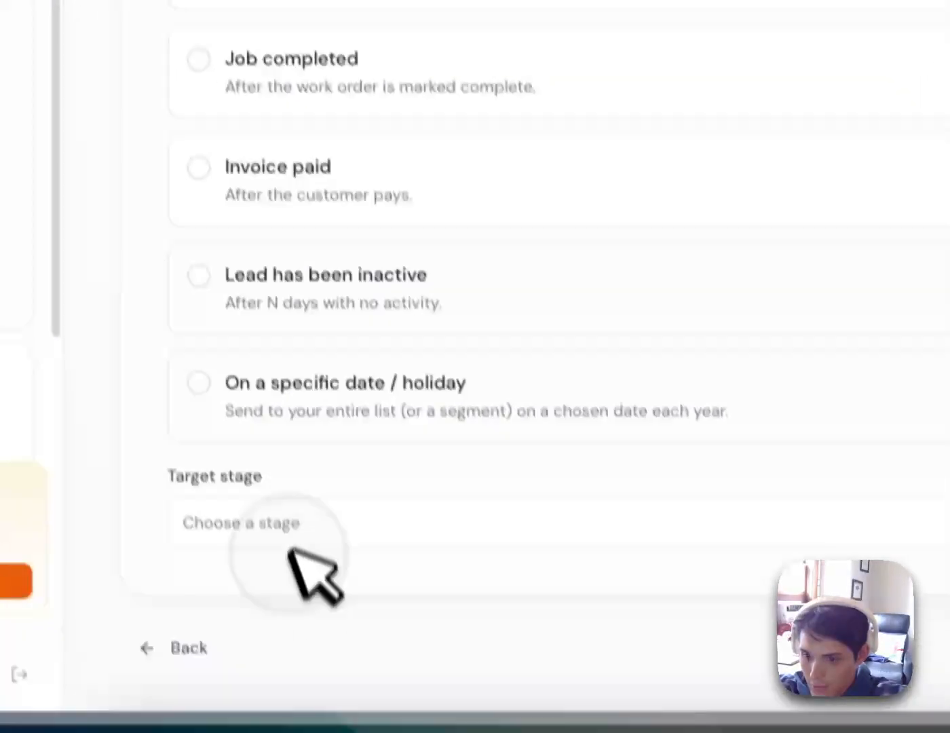
pyautogui.click(290, 548)
pyautogui.scroll(-2, 421, 299)
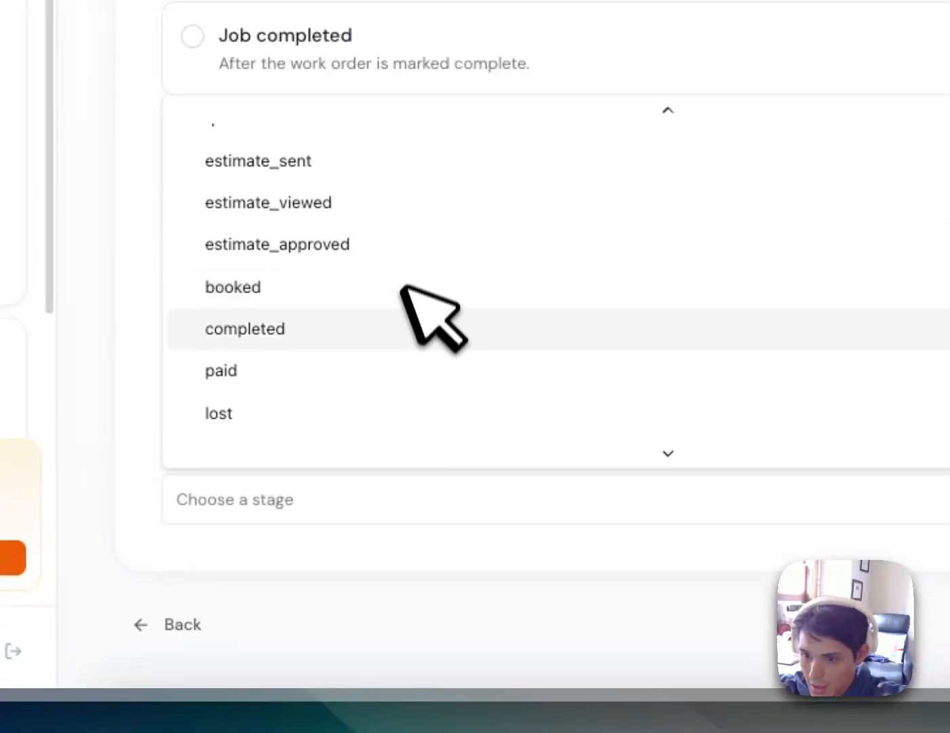
pyautogui.scroll(1, 391, 322)
pyautogui.click(383, 302)
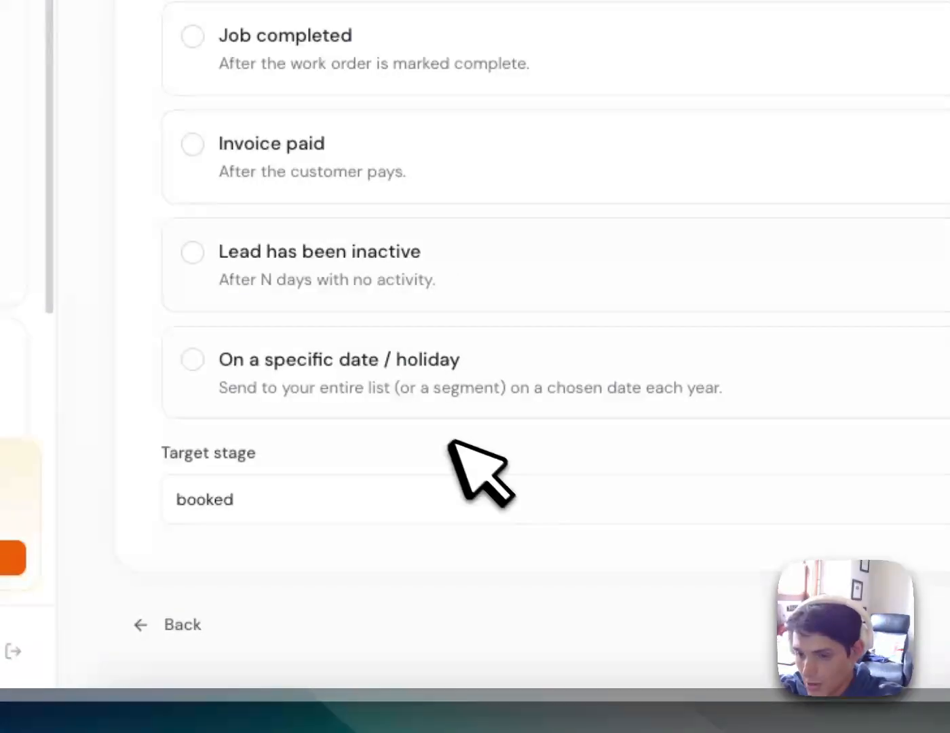
pyautogui.click(727, 572)
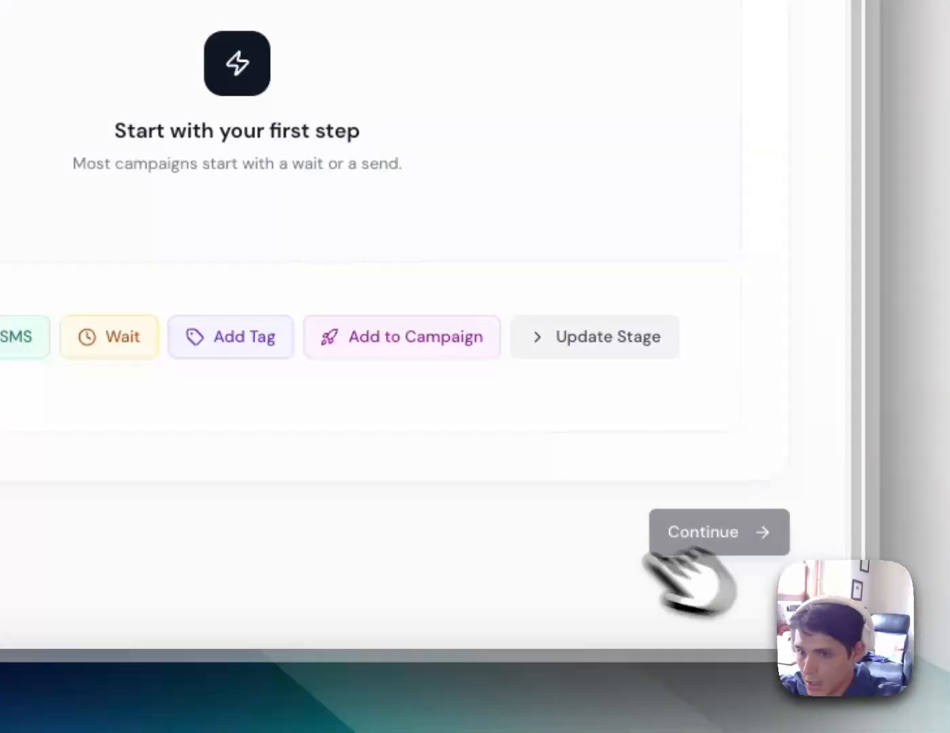
# Add a Send Email step reading 'Heres what to expect:' followed by a linked Get Started button
pyautogui.click(400, 490)
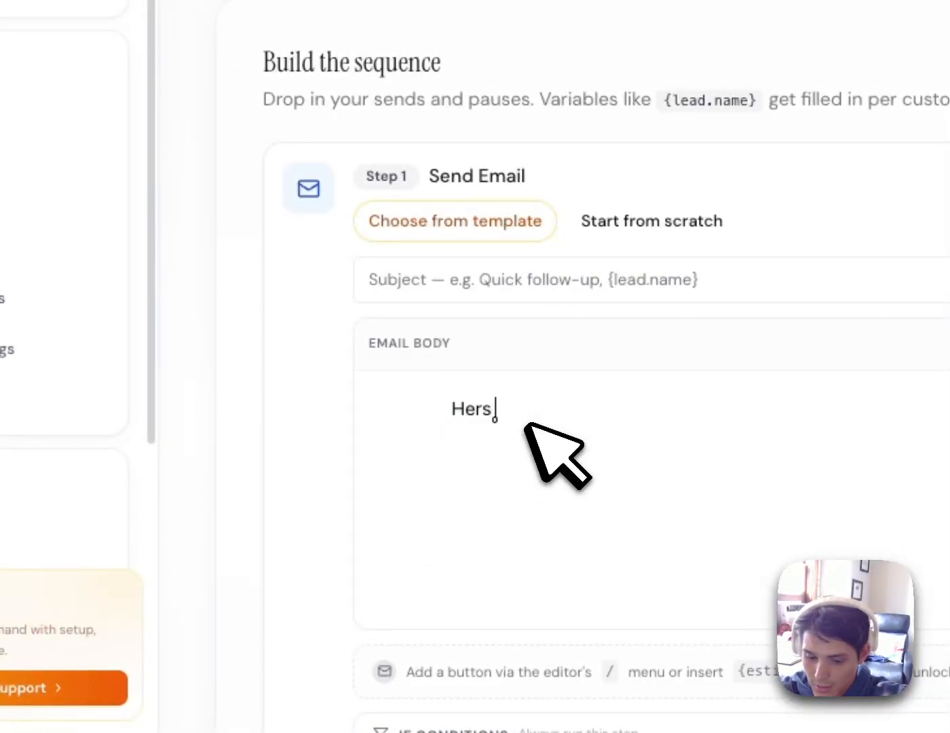
pyautogui.write('Heres what to expect:')
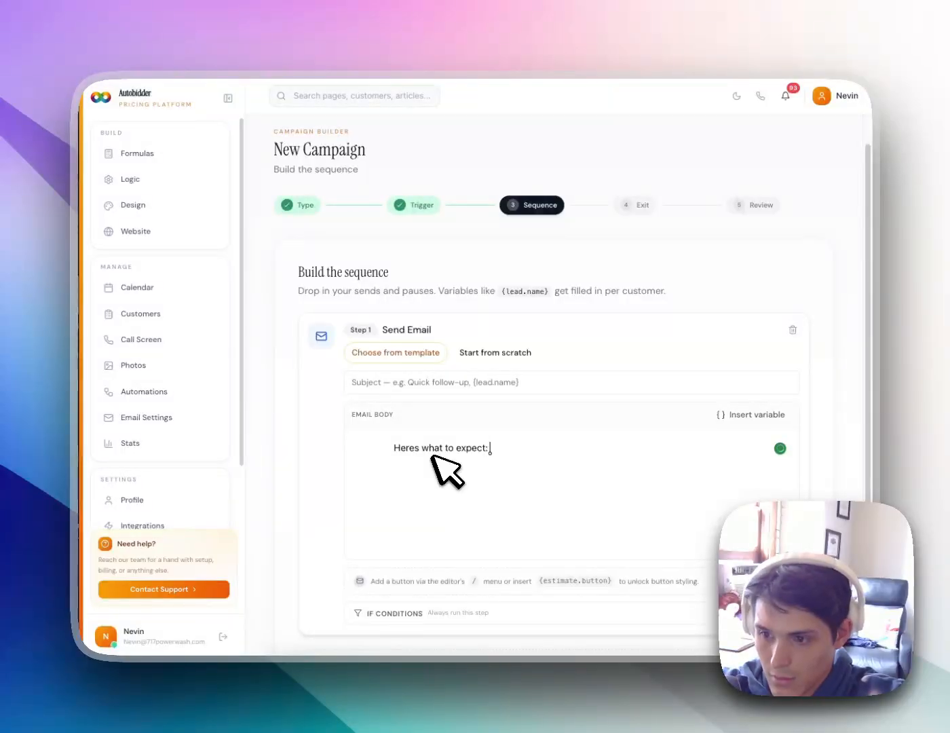
pyautogui.write('/')
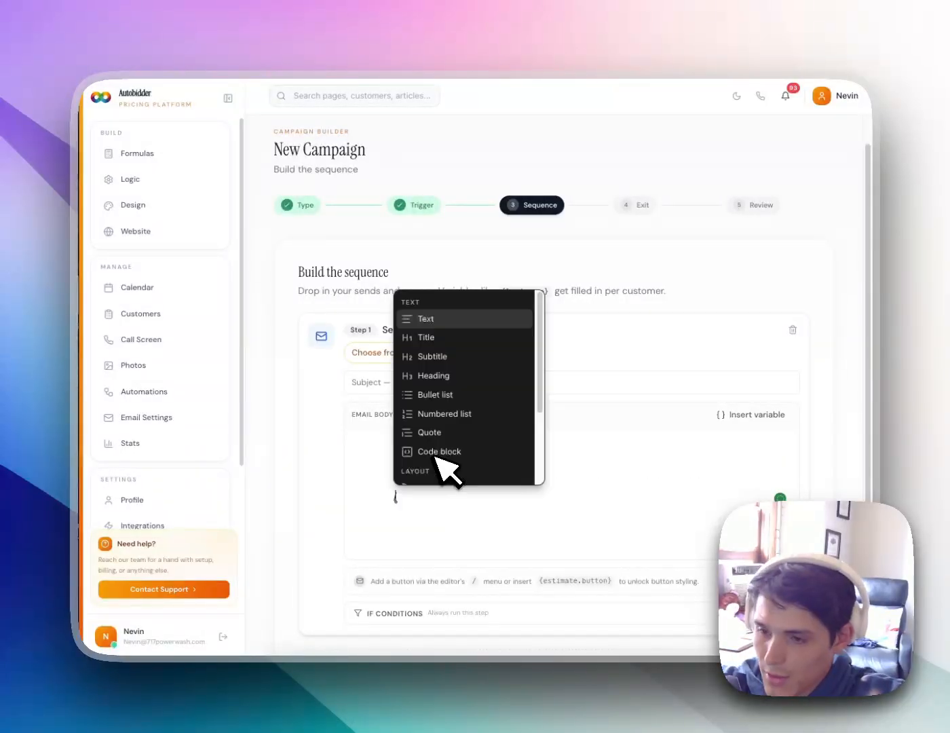
pyautogui.scroll(-3, 453, 440)
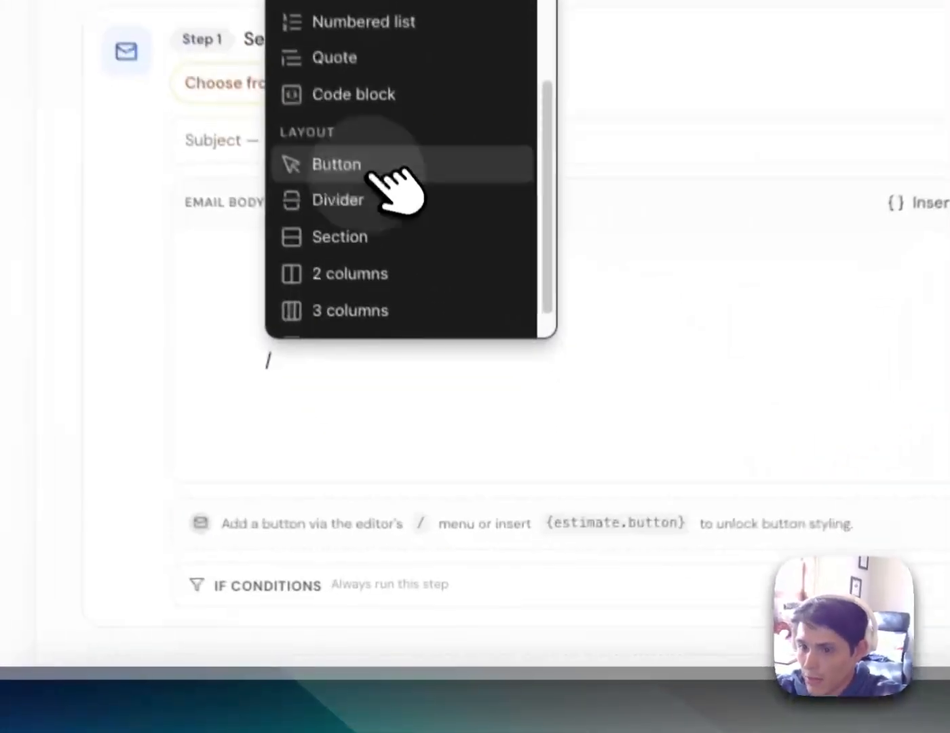
pyautogui.click(429, 394)
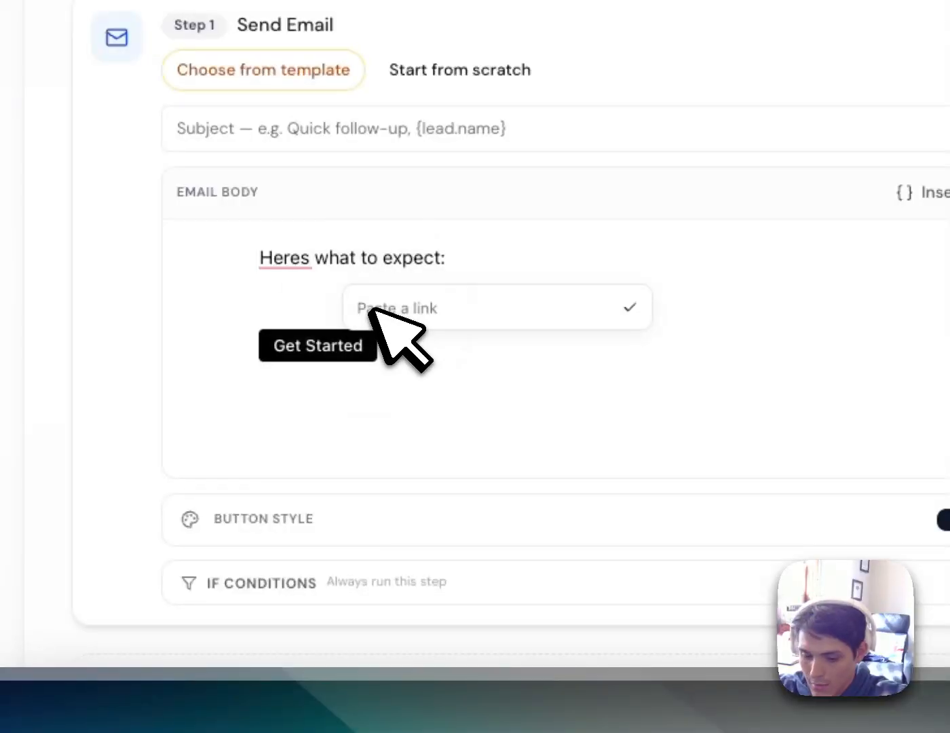
pyautogui.write('717powerwash.com/what-to-expec')
# Link the email button and style it green with 26px rounded corners
pyautogui.click(447, 391)
pyautogui.scroll(-2, 562, 483)
pyautogui.click(442, 390)
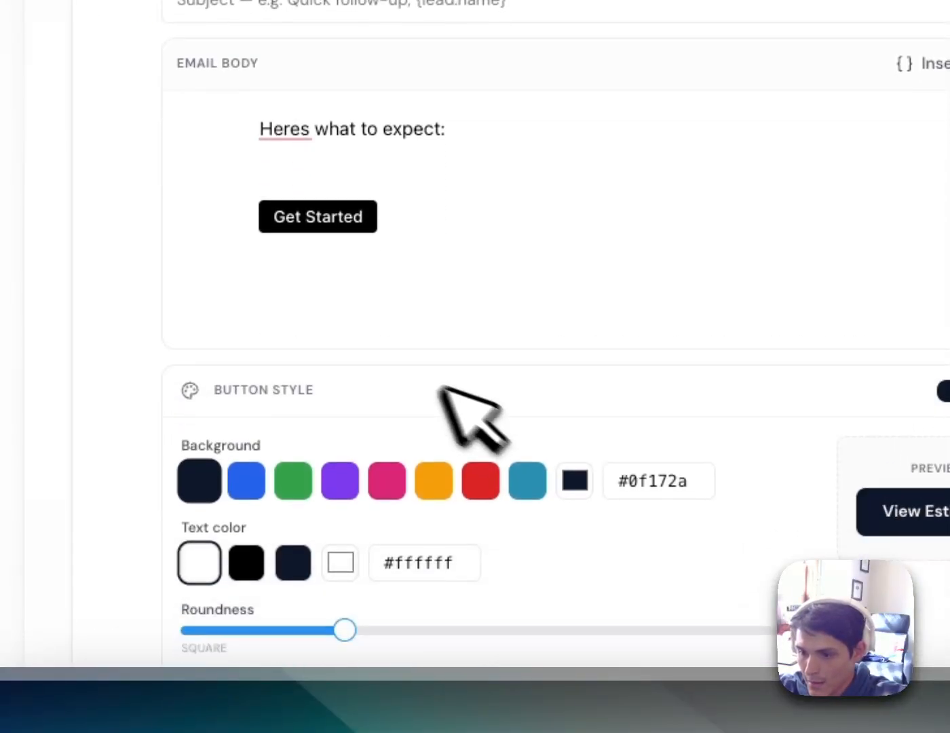
pyautogui.scroll(-2, 441, 408)
pyautogui.click(387, 380)
pyautogui.moveTo(344, 530); pyautogui.dragTo(686, 559)
pyautogui.click(294, 379)
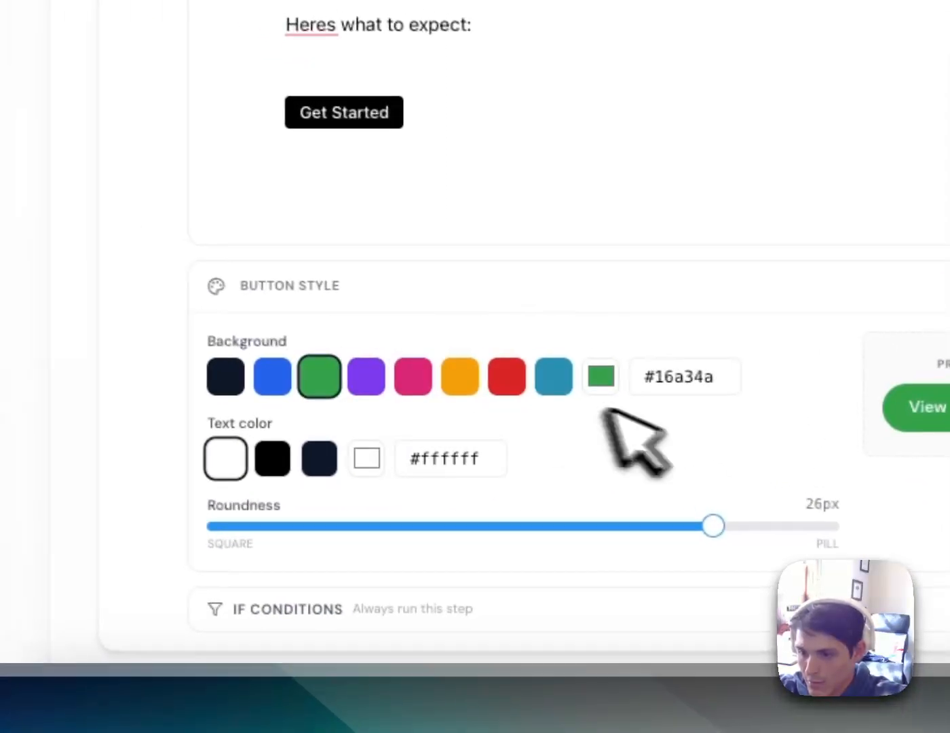
pyautogui.scroll(-5, 669, 416)
# Check the step's conditions, adding none, and set the subject 'Prepare for Your House Wash'
pyautogui.click(537, 272)
pyautogui.scroll(-1, 407, 272)
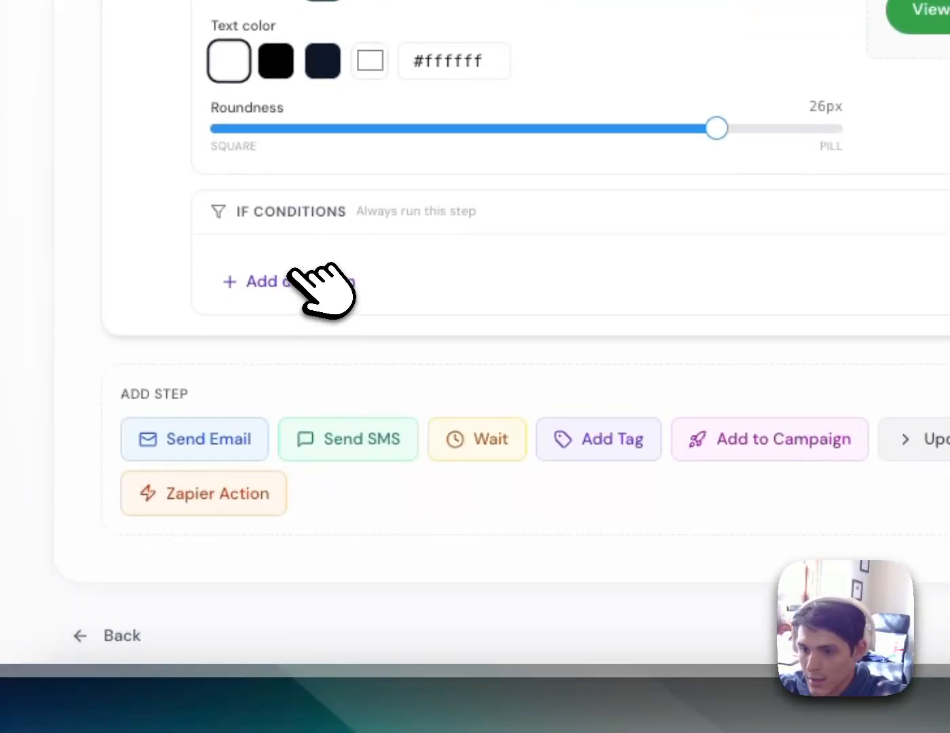
pyautogui.click(293, 279)
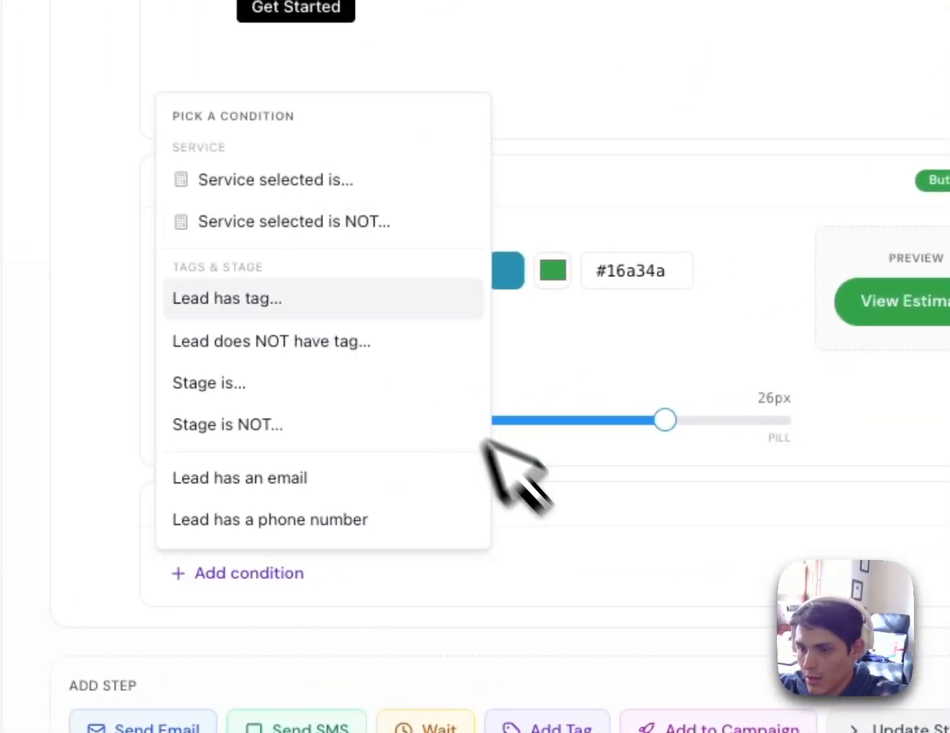
pyautogui.click(553, 483)
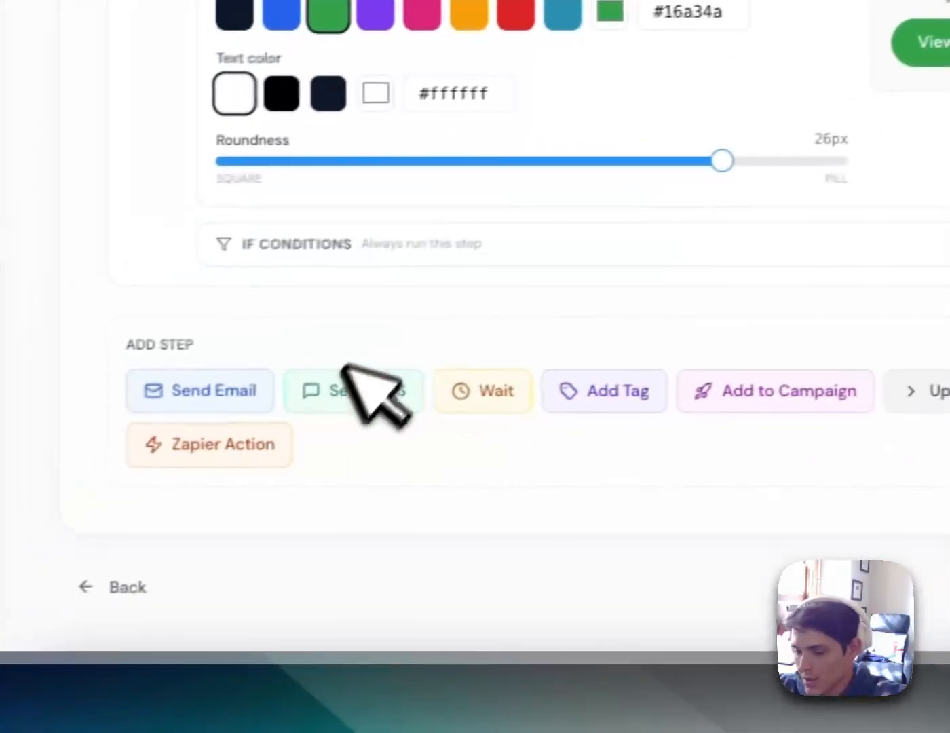
pyautogui.scroll(7, 380, 408)
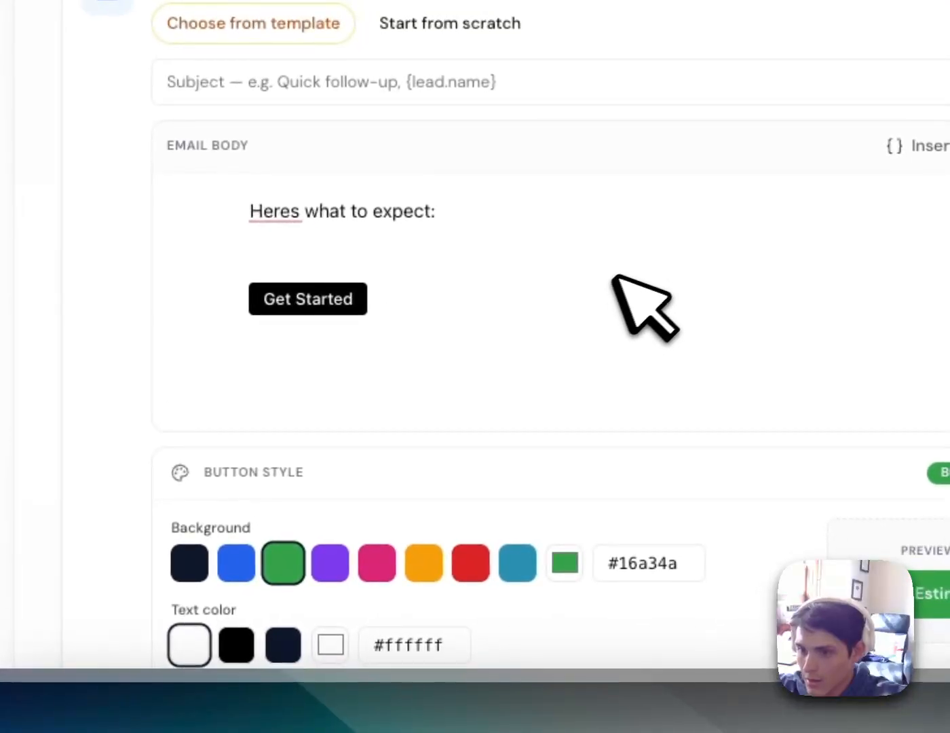
pyautogui.scroll(-10, 502, 332)
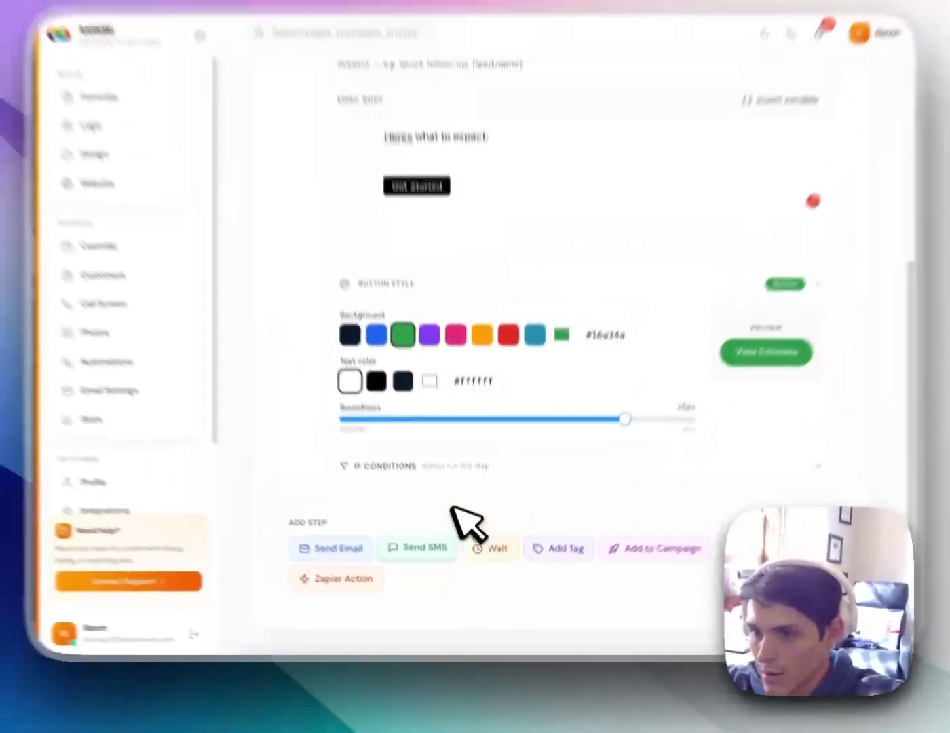
pyautogui.scroll(3, 150, 400)
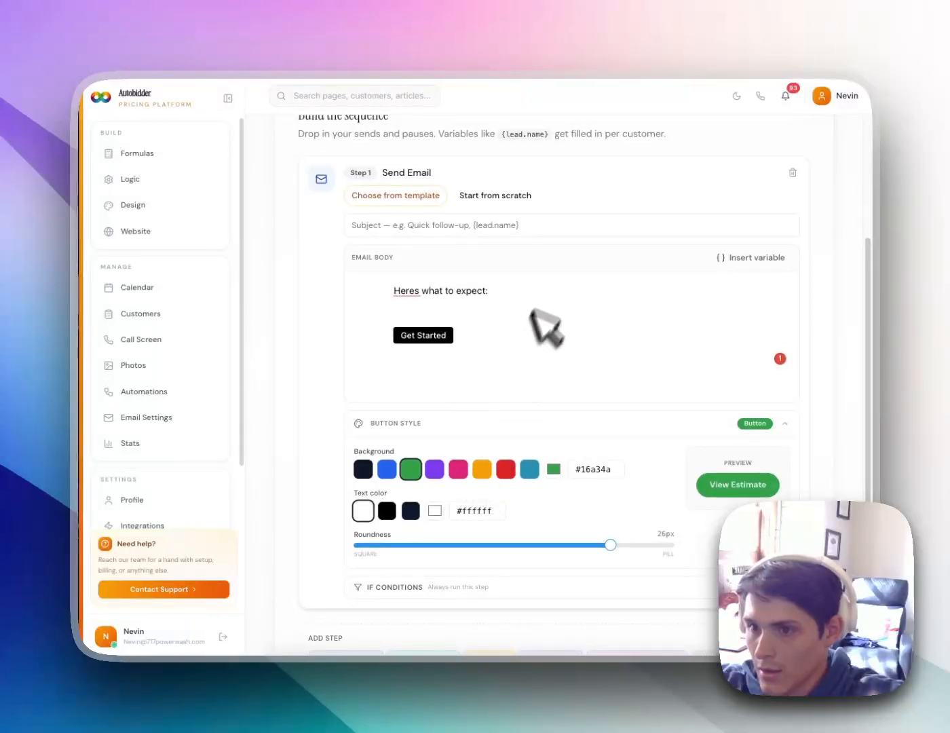
pyautogui.click(478, 218)
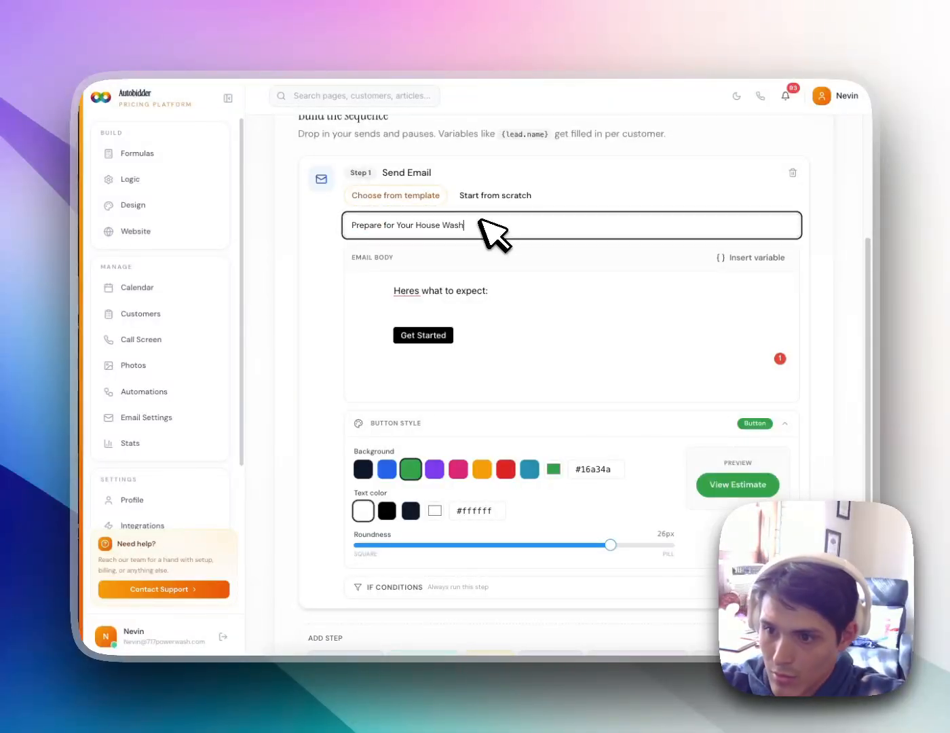
pyautogui.scroll(-3, 495, 228)
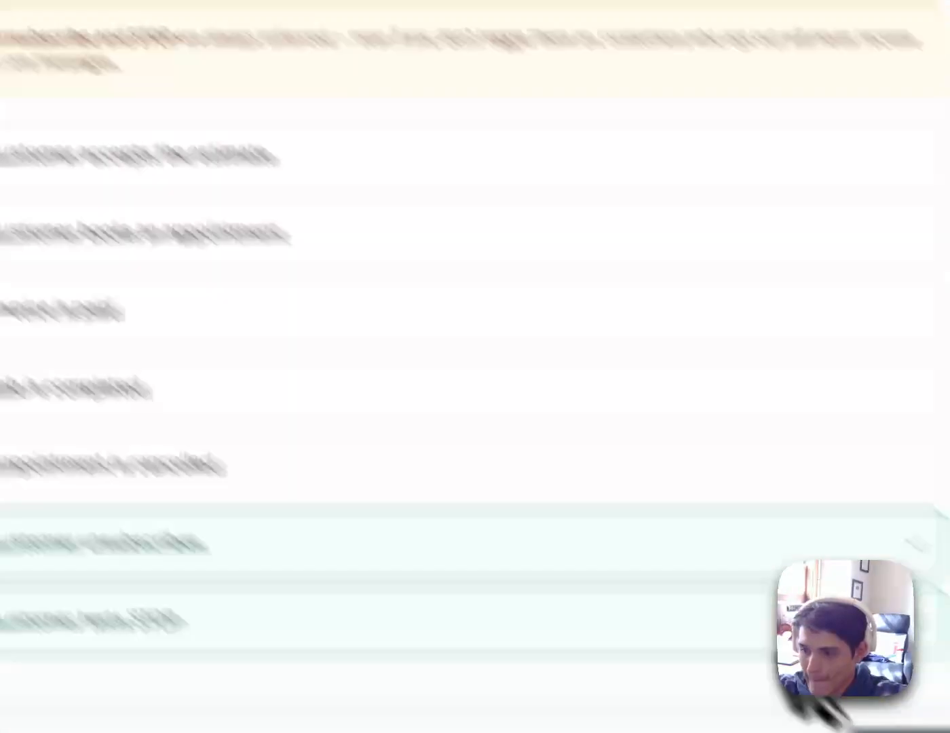
# Activate the House Wash campaign and send a test email to a personal inbox address
pyautogui.click(684, 574)
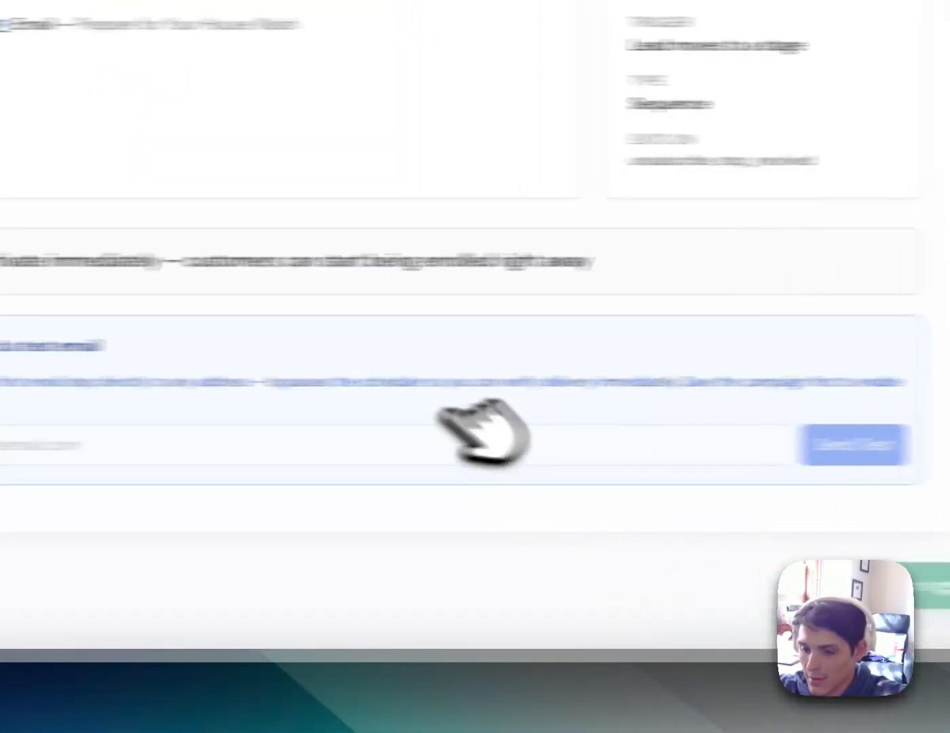
pyautogui.click(27, 434)
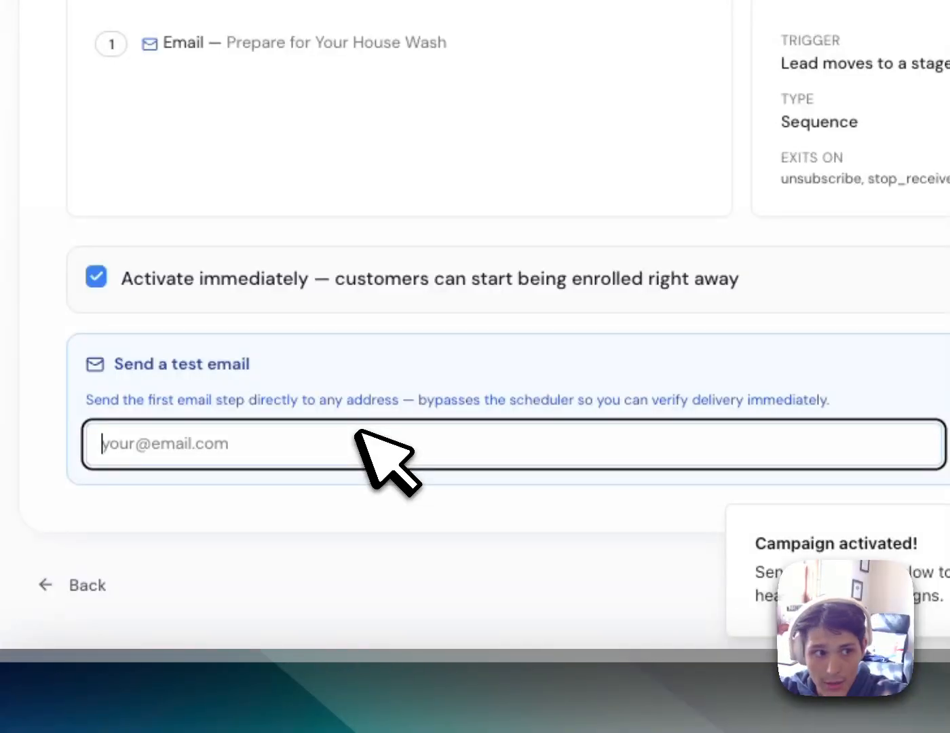
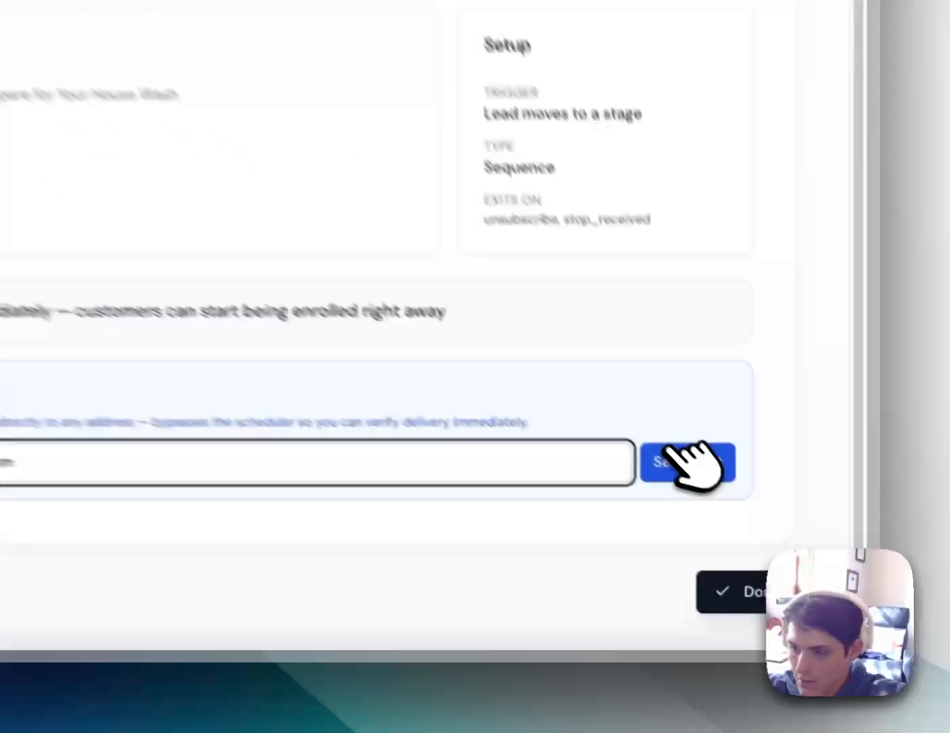
pyautogui.click(776, 551)
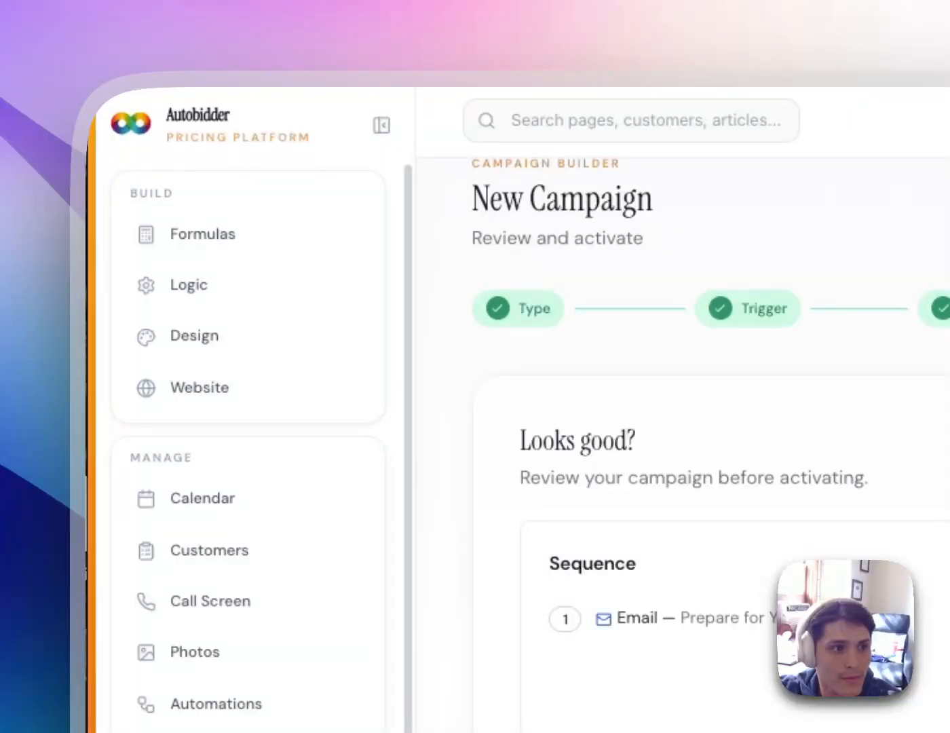
# Bring Gmail on screen and review the '[TEST] Prepare for Your House Wash' email against the campaign page
pyautogui.moveTo(0, 224); pyautogui.dragTo(665, 10)
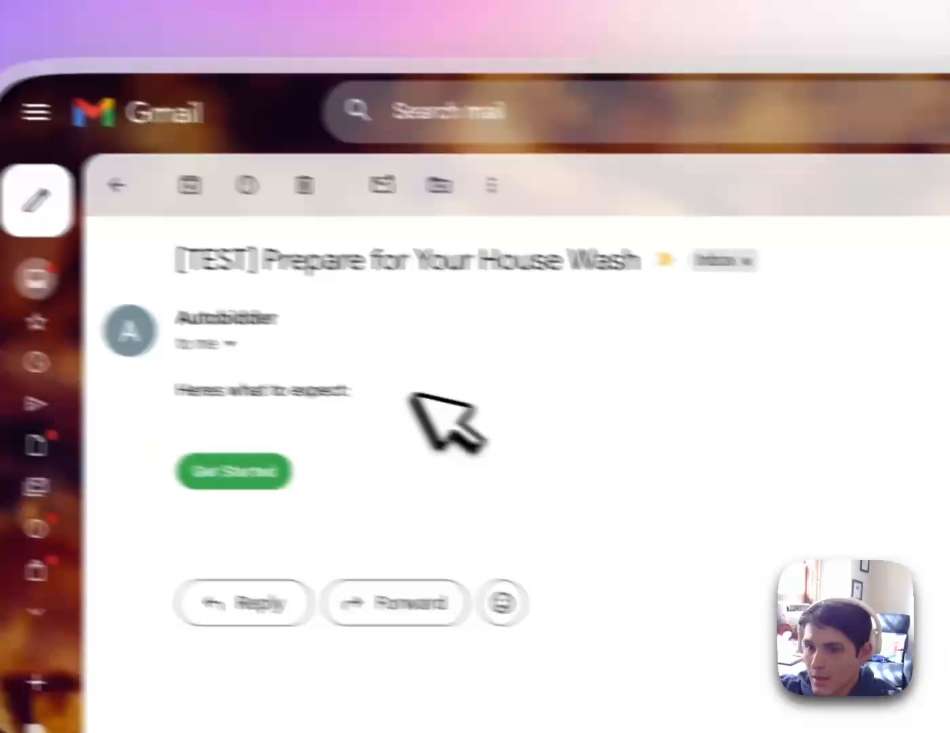
pyautogui.moveTo(439, 404); pyautogui.dragTo(287, 376)
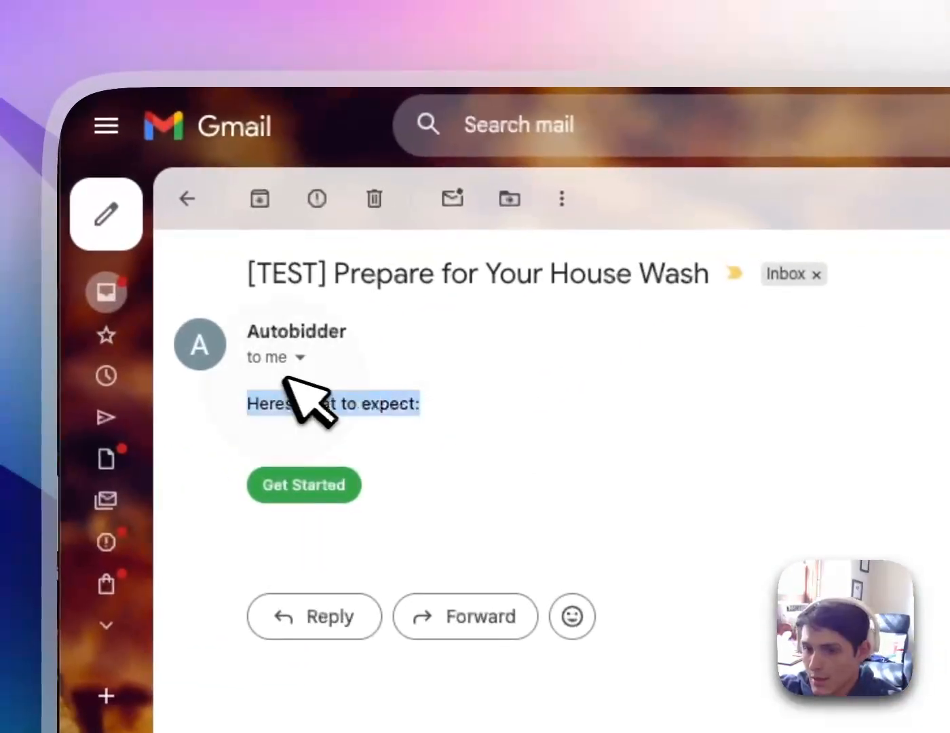
pyautogui.click(433, 392)
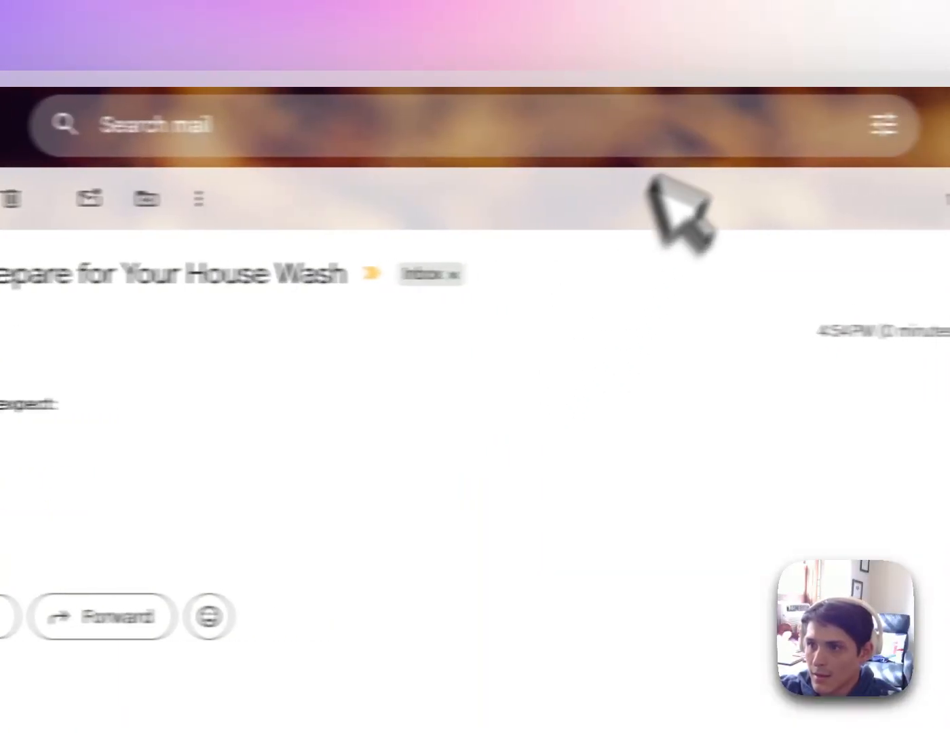
pyautogui.click(556, 5)
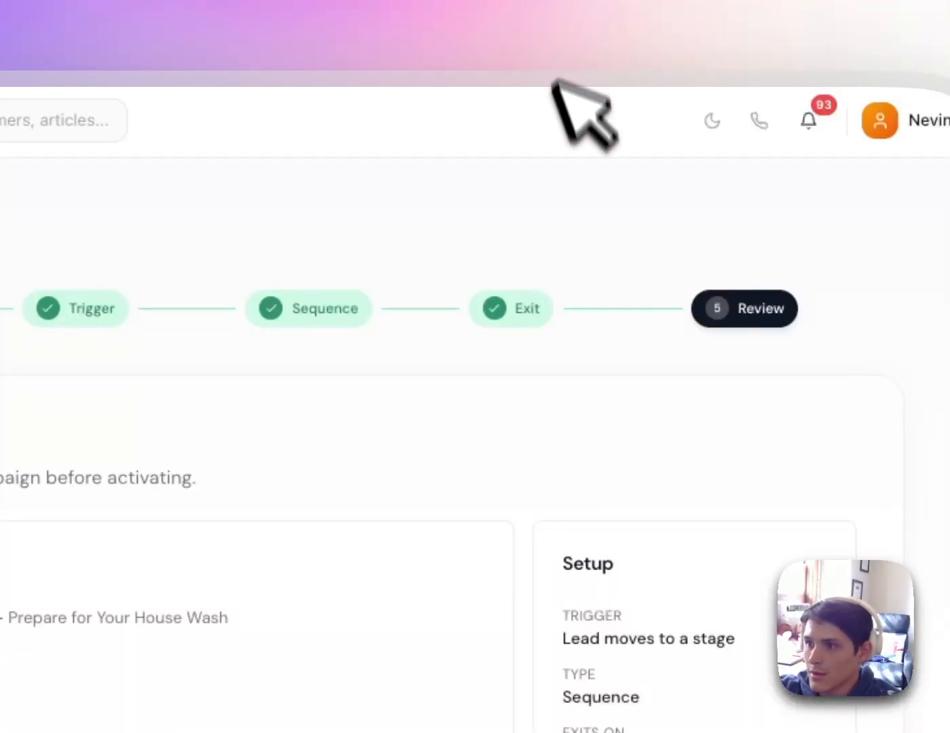
pyautogui.click(647, 27)
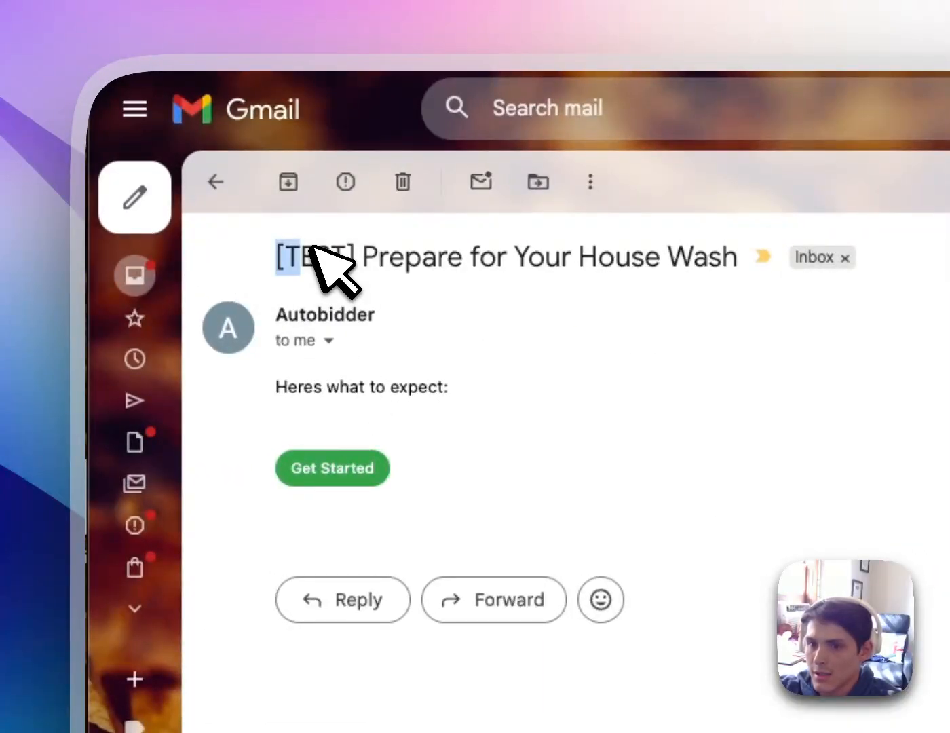
# Follow the email's Get Started link and scroll through the 'What to Expect Before Your House Wash' page down to its footer
pyautogui.click(358, 469)
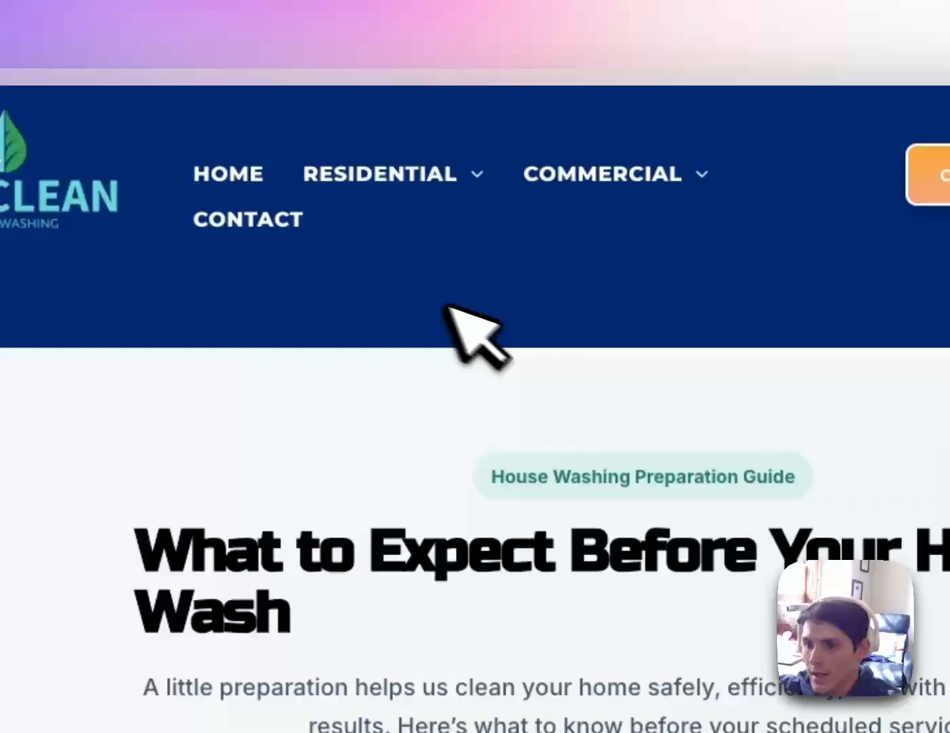
pyautogui.scroll(-10, 449, 312)
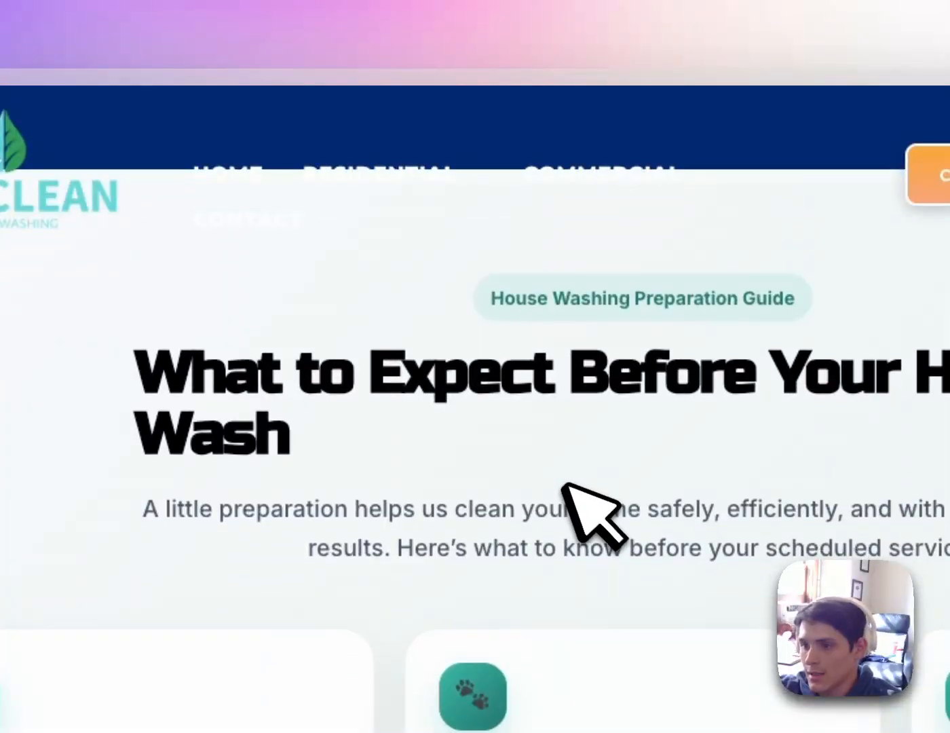
pyautogui.scroll(-5, 502, 326)
pyautogui.scroll(5, 516, 319)
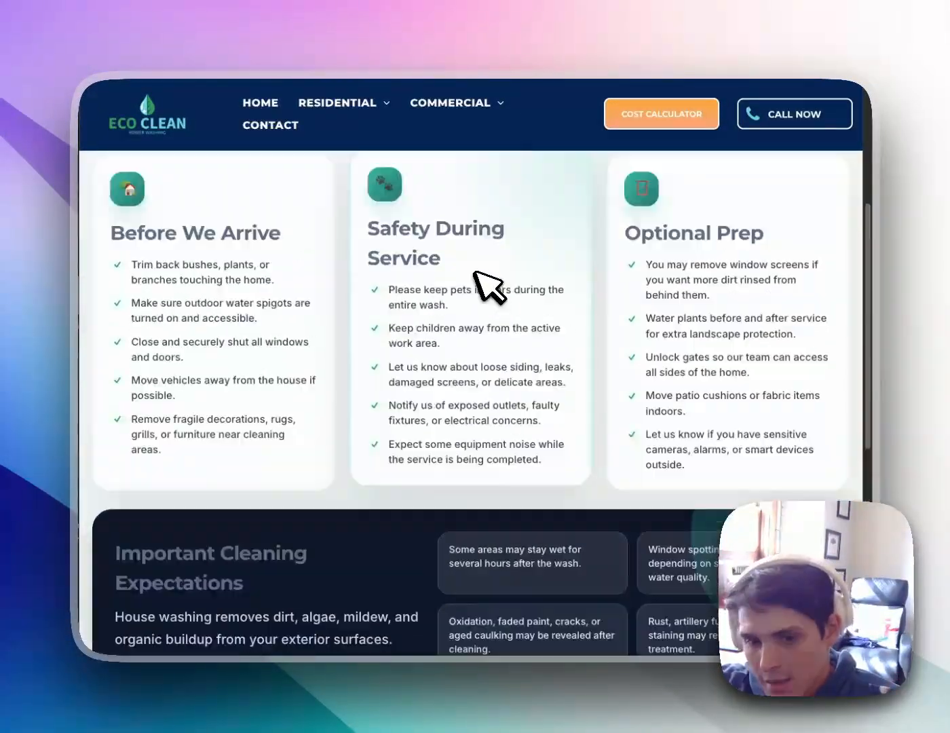
pyautogui.scroll(3, 488, 285)
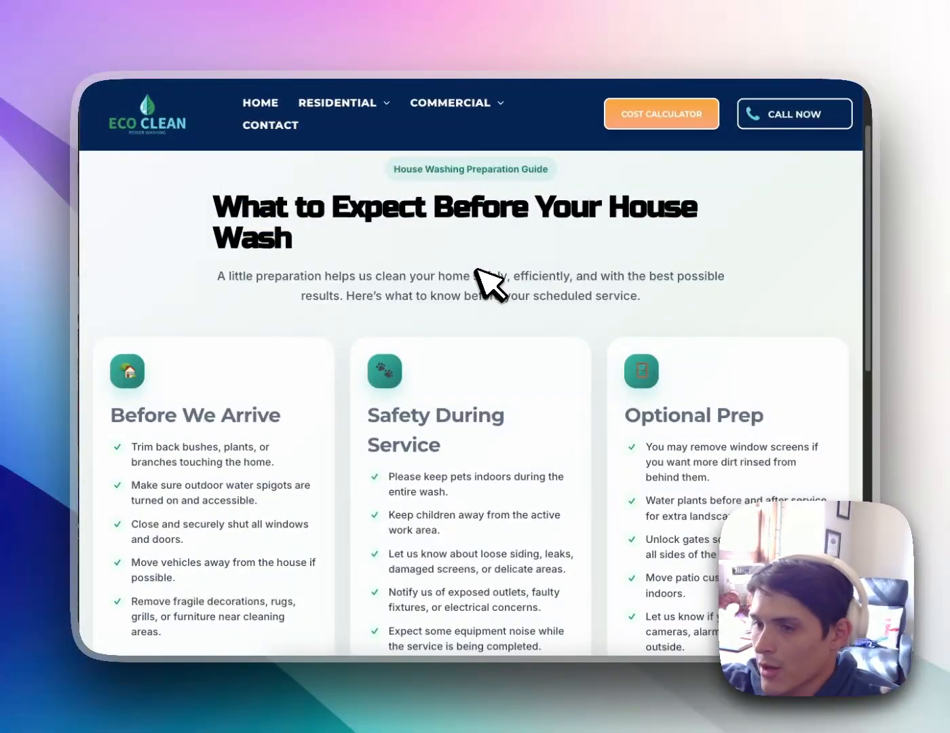
pyautogui.scroll(3, 502, 309)
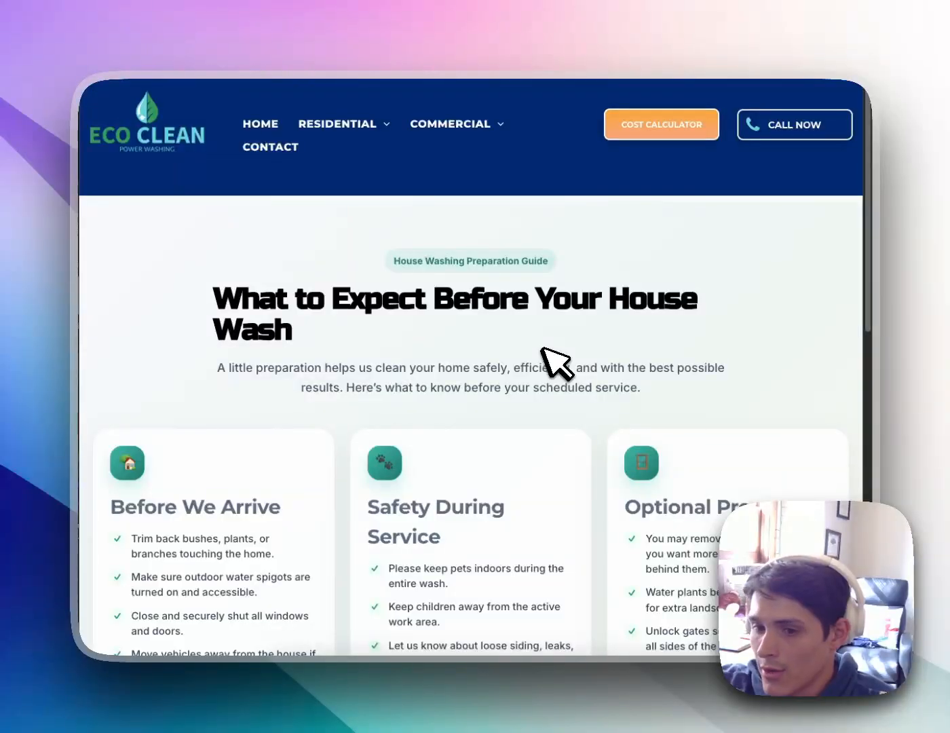
pyautogui.scroll(-7, 561, 358)
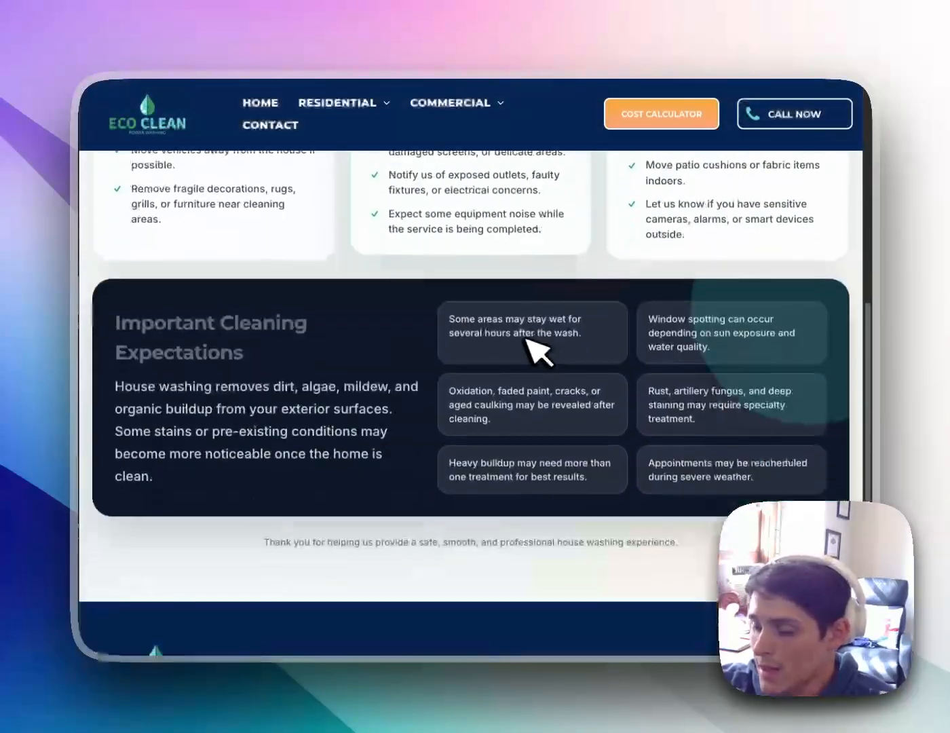
pyautogui.scroll(-2, 550, 367)
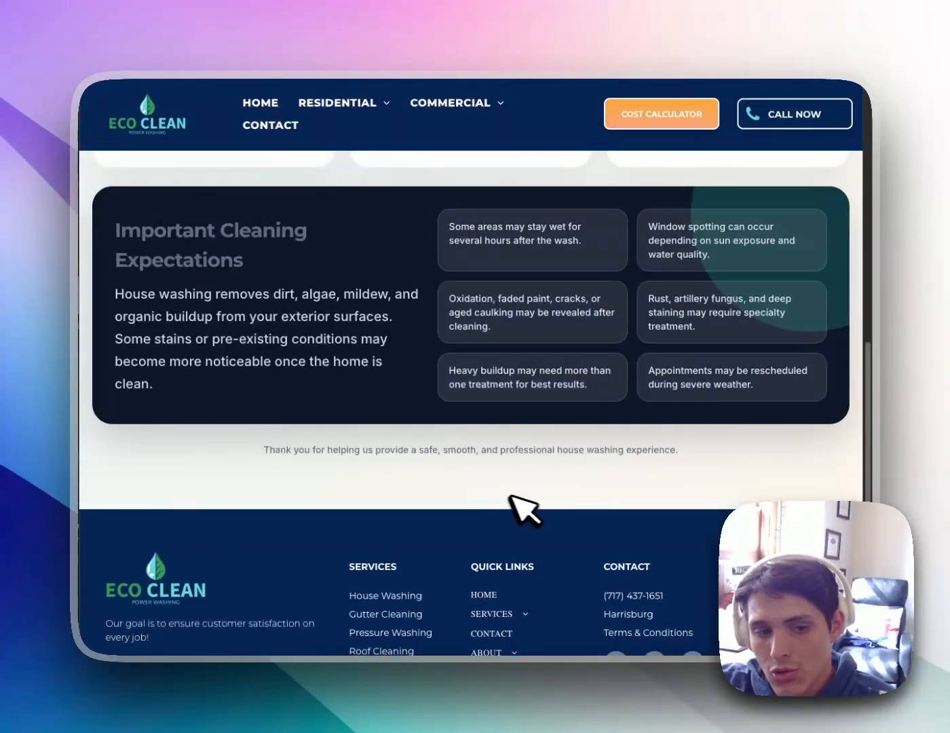
pyautogui.scroll(-1, 521, 504)
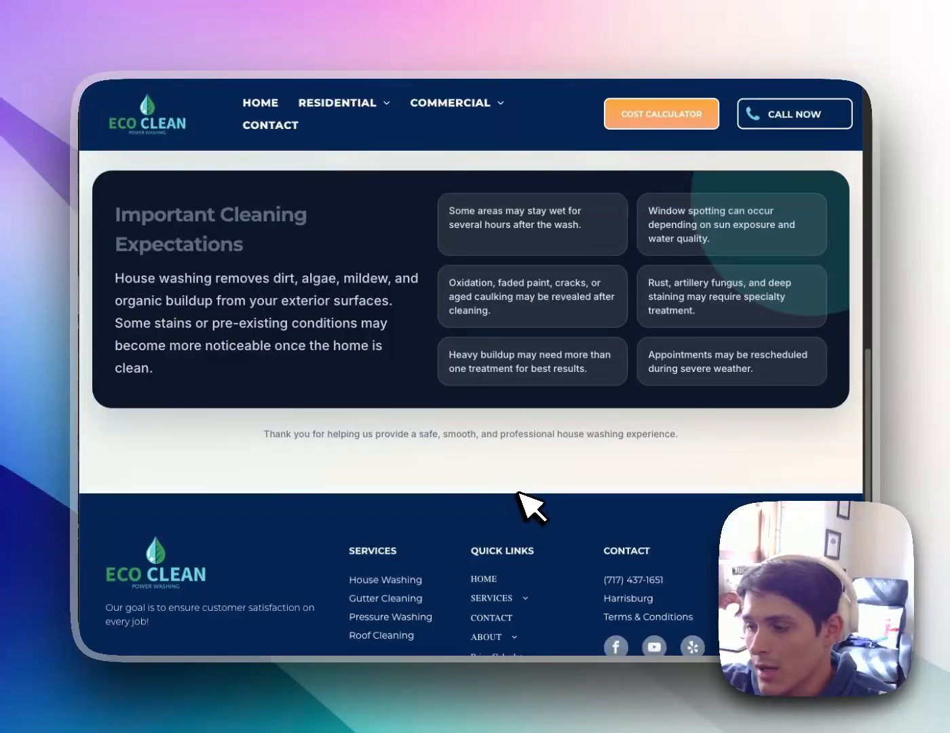